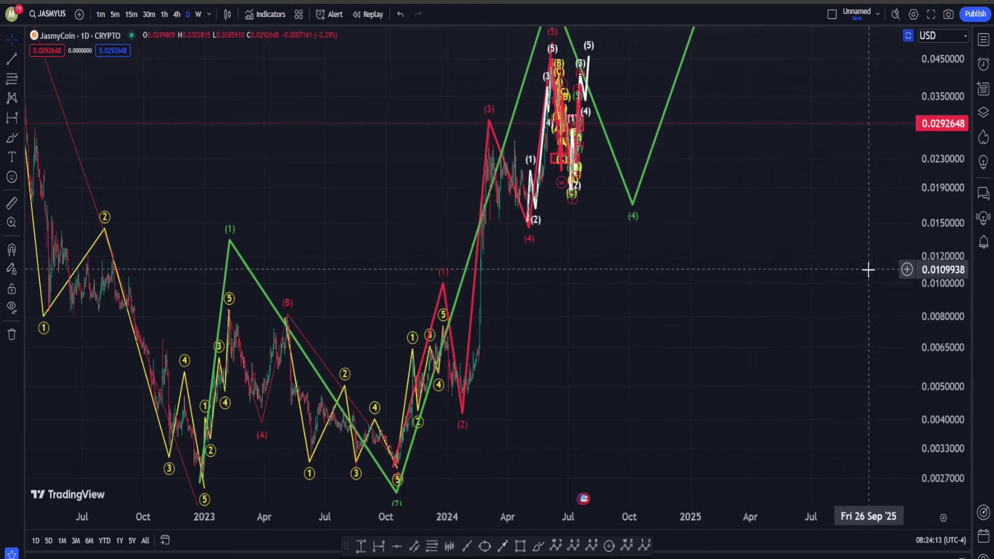
# Step: Draw a long, thin horizontal rectangle in the empty future area, from about 0.02997 to 0.03010, starting 27 Mar 2025
pyautogui.moveTo(853, 284); pyautogui.dragTo(162, 333)
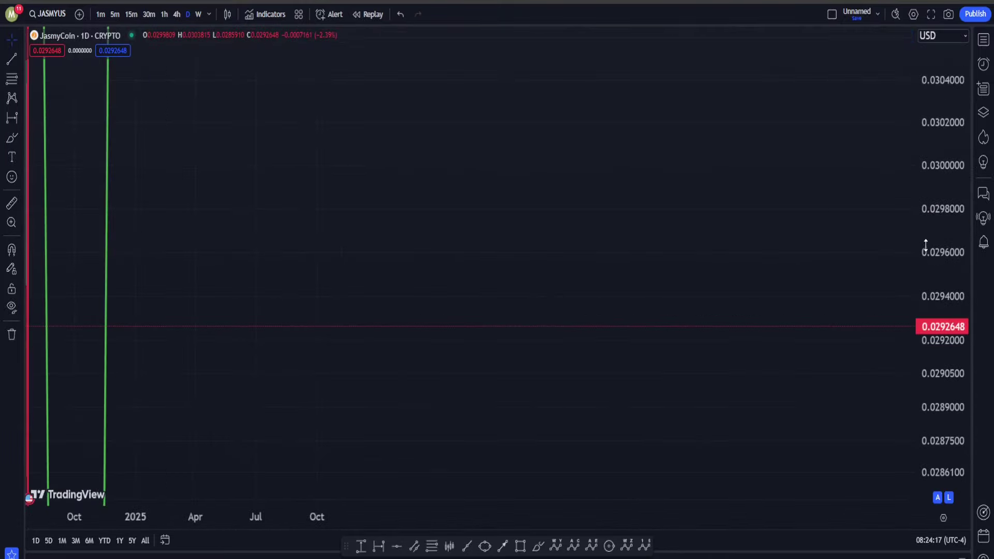
pyautogui.moveTo(926, 246); pyautogui.dragTo(510, 491)
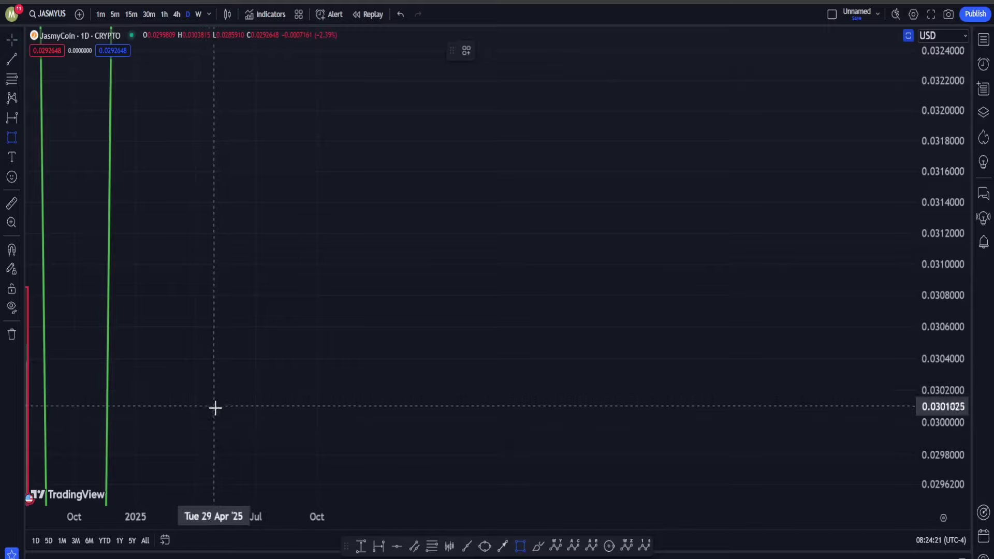
pyautogui.moveTo(192, 407)
pyautogui.mouseDown()
pyautogui.moveTo(390, 464)
pyautogui.moveTo(720, 457)
pyautogui.moveTo(770, 429)
pyautogui.moveTo(728, 441)
pyautogui.moveTo(756, 428)
pyautogui.moveTo(795, 426)
pyautogui.mouseUp()
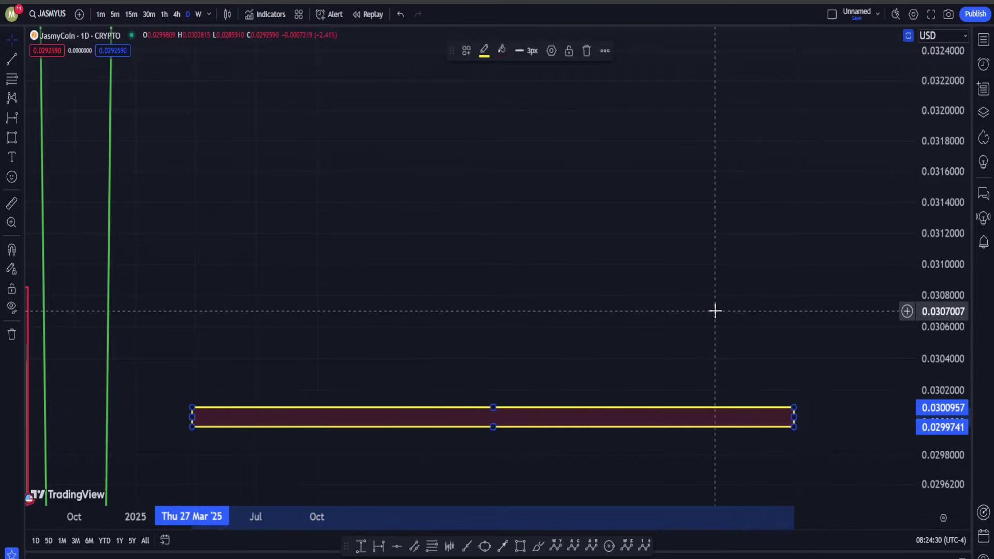
# Step: Draw a rising five-wave Elliott impulse from the rectangle, starting at about 0.0300 and ending at about 0.0322
pyautogui.click(646, 546)
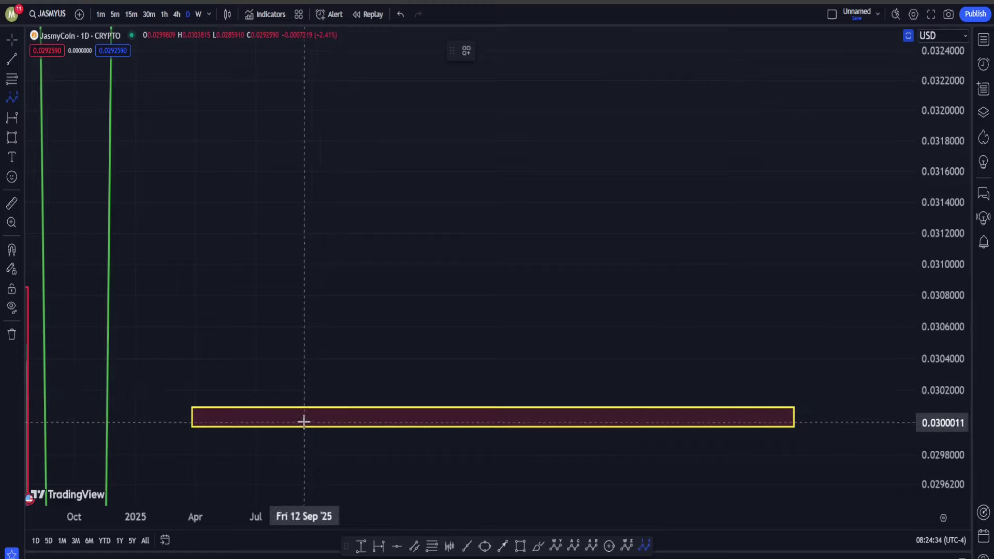
pyautogui.click(264, 422)
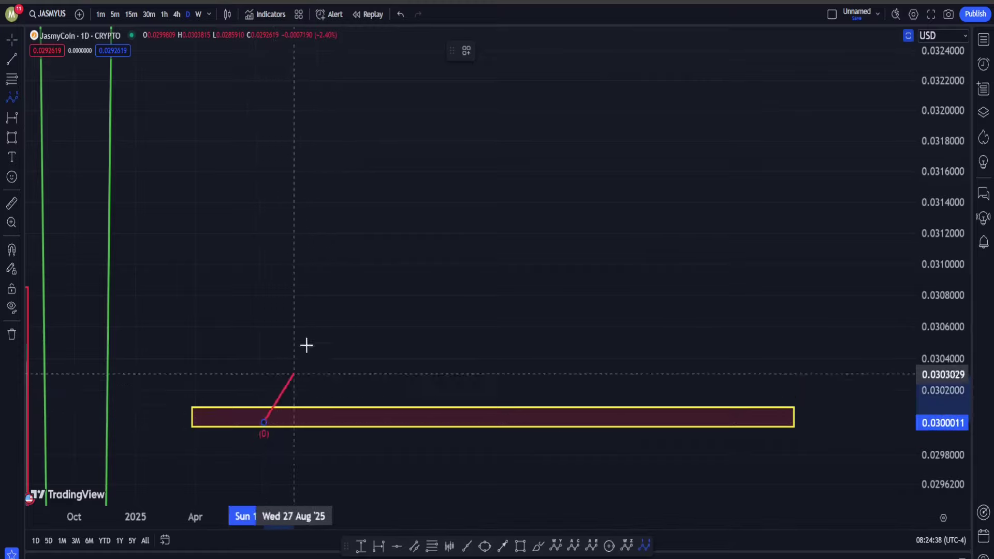
pyautogui.click(321, 284)
pyautogui.click(412, 362)
pyautogui.click(478, 138)
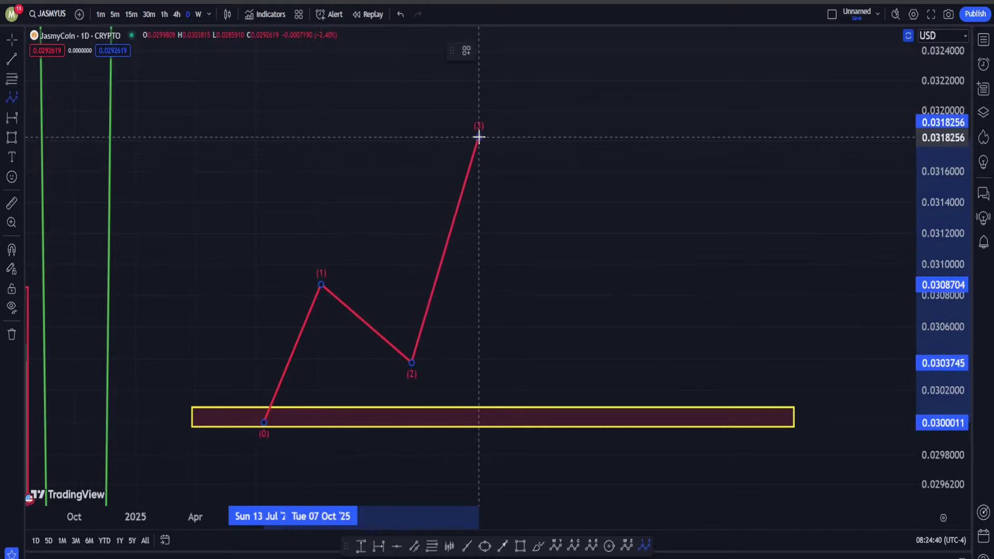
pyautogui.click(588, 219)
pyautogui.click(615, 78)
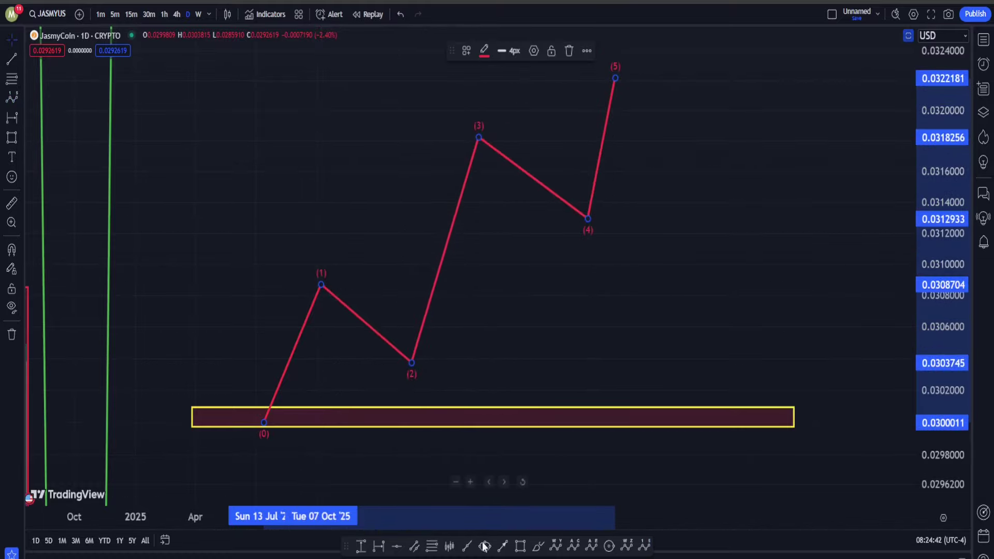
# Step: Circle the whole impulse wave freehand with the Brush and delete the stroke
pyautogui.click(533, 543)
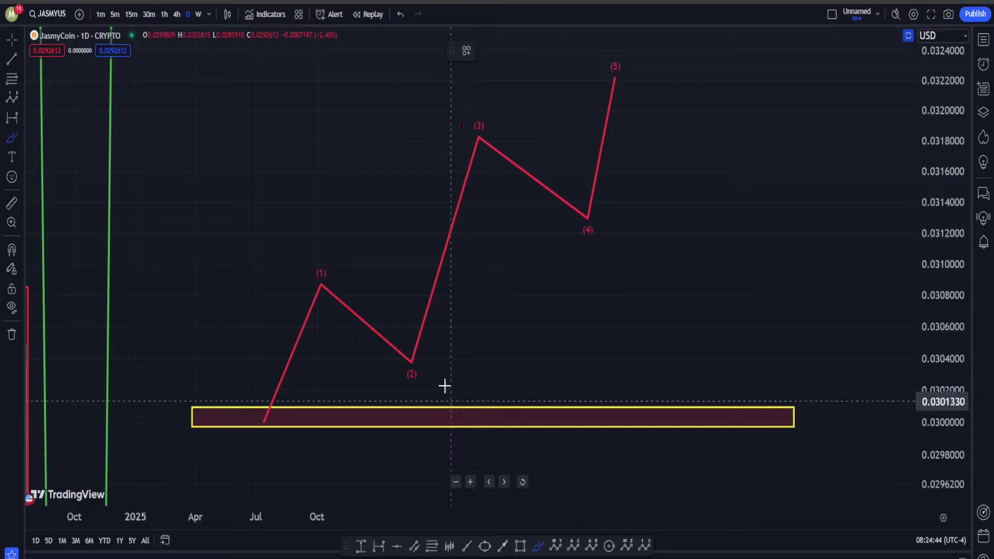
pyautogui.moveTo(671, 211)
pyautogui.mouseDown()
pyautogui.moveTo(442, 395)
pyautogui.moveTo(763, 104)
pyautogui.moveTo(494, 362)
pyautogui.mouseUp()
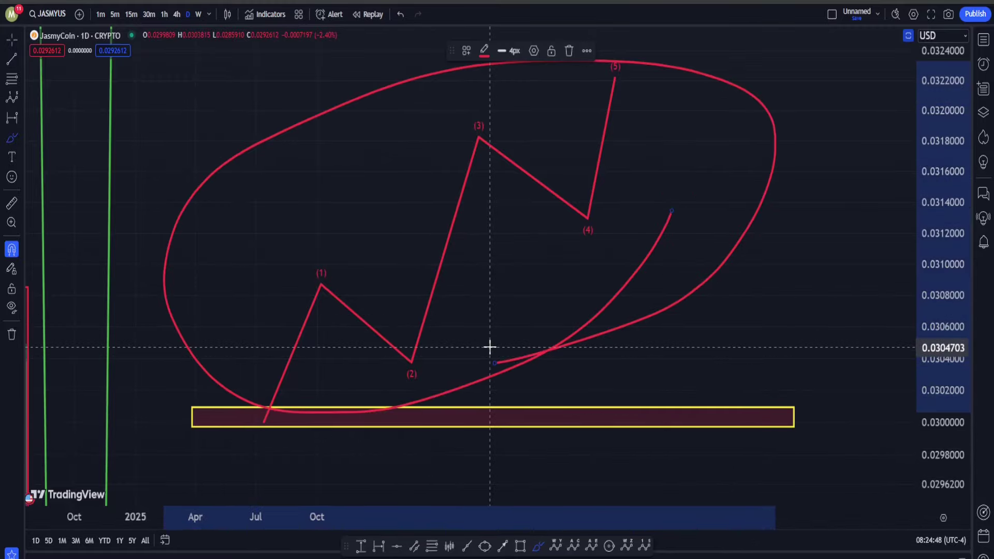
pyautogui.press('Delete')
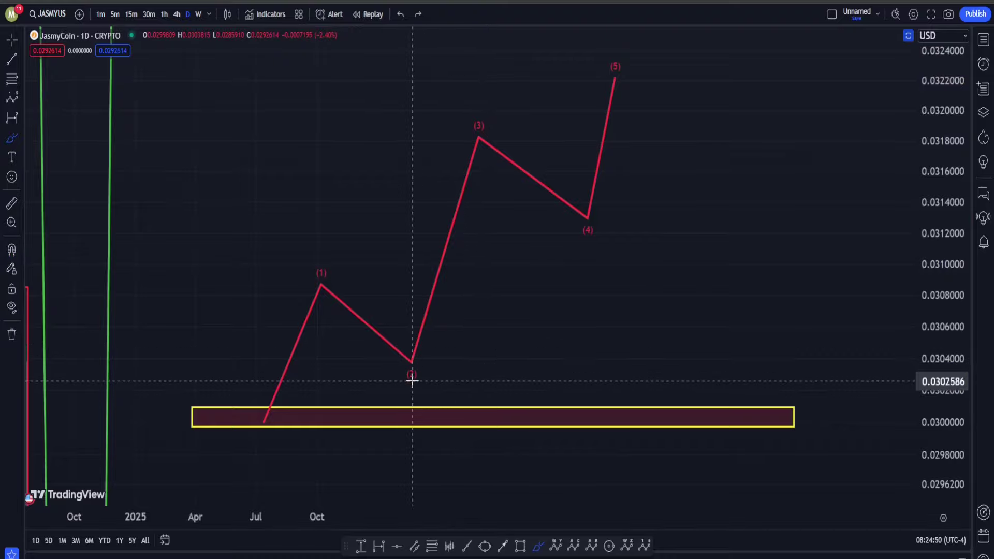
# Step: Circle the wave (2), wave (4) and wave (3) areas with the Brush and undo the strokes
pyautogui.moveTo(446, 373); pyautogui.dragTo(434, 416)
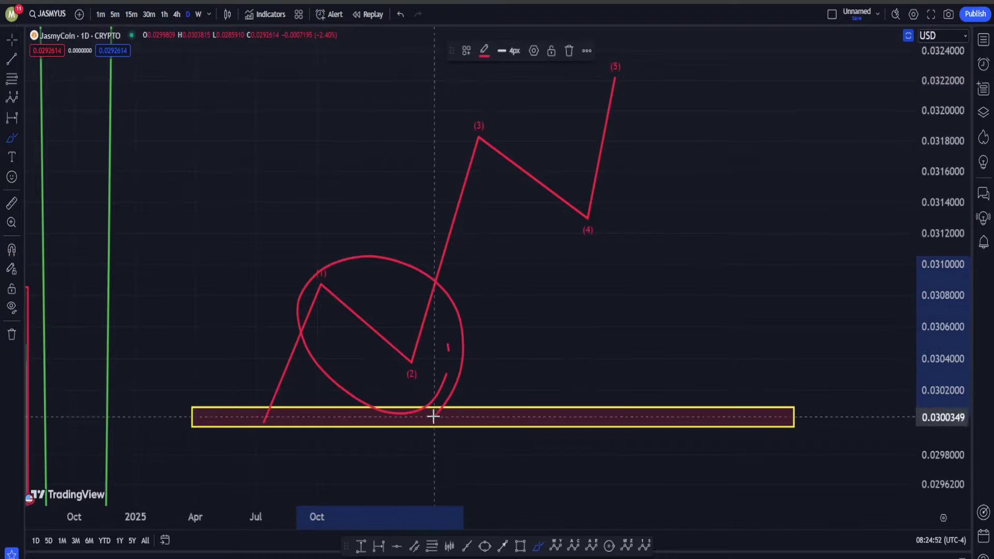
pyautogui.moveTo(628, 236)
pyautogui.mouseDown()
pyautogui.moveTo(505, 244)
pyautogui.moveTo(608, 288)
pyautogui.mouseUp()
pyautogui.hotkey('ctrl', 'z')
pyautogui.hotkey('ctrl', 'z')
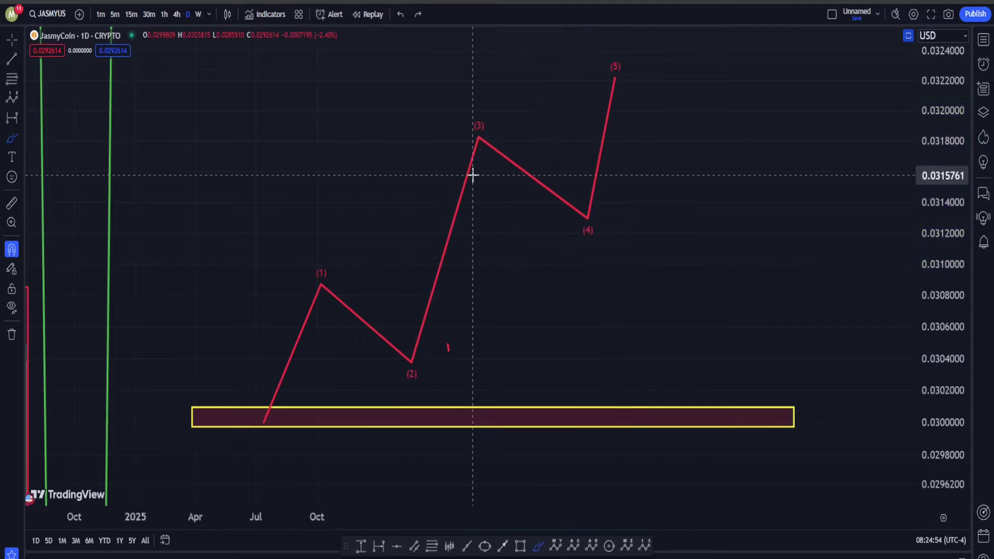
pyautogui.moveTo(480, 100)
pyautogui.mouseDown()
pyautogui.moveTo(388, 253)
pyautogui.moveTo(490, 308)
pyautogui.moveTo(463, 96)
pyautogui.mouseUp()
pyautogui.hotkey('ctrl', 'z')
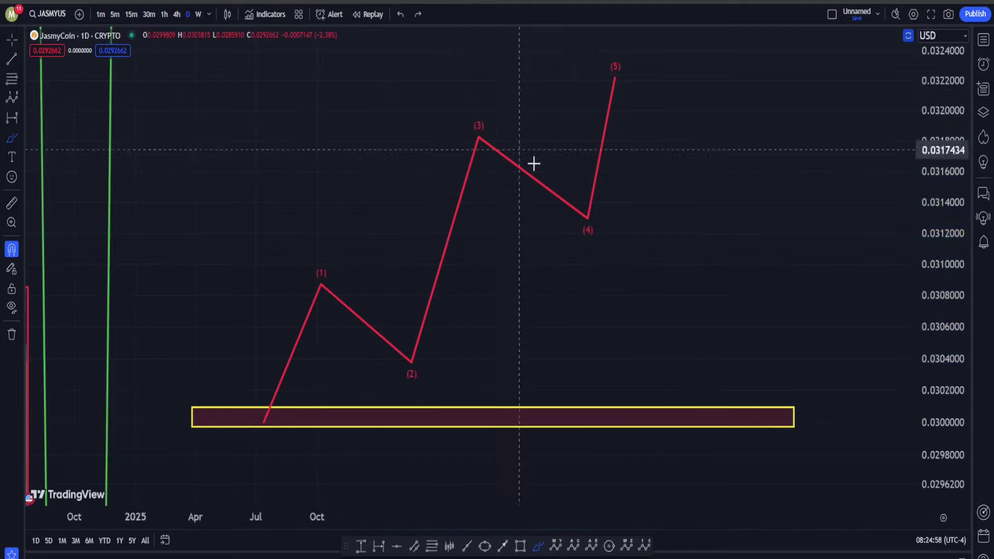
# Step: Draw a smaller five-wave impulse along wave (1), from about 0.02995 to 0.03092, and colour it white
pyautogui.click(644, 548)
pyautogui.click(258, 431)
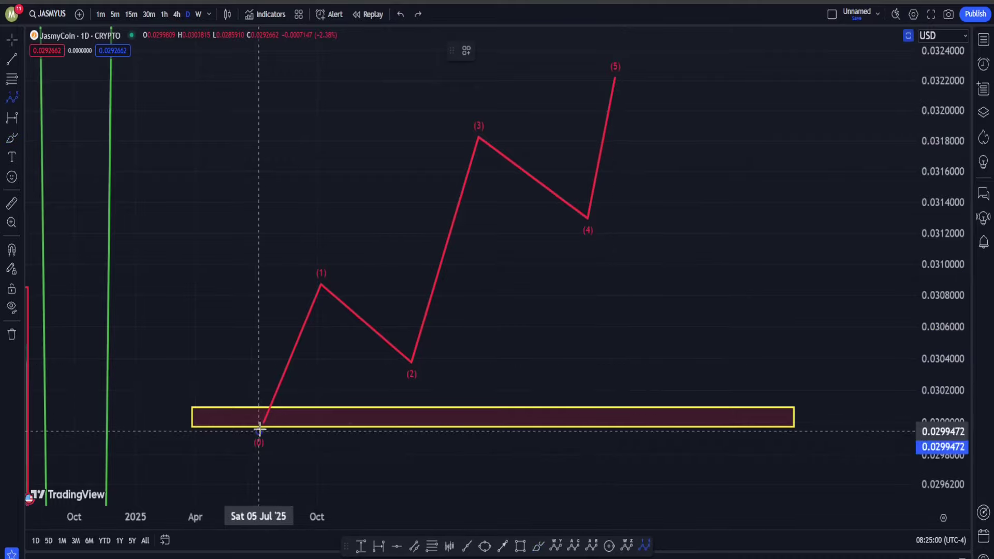
pyautogui.click(271, 386)
pyautogui.click(288, 412)
pyautogui.click(296, 317)
pyautogui.click(311, 344)
pyautogui.click(323, 276)
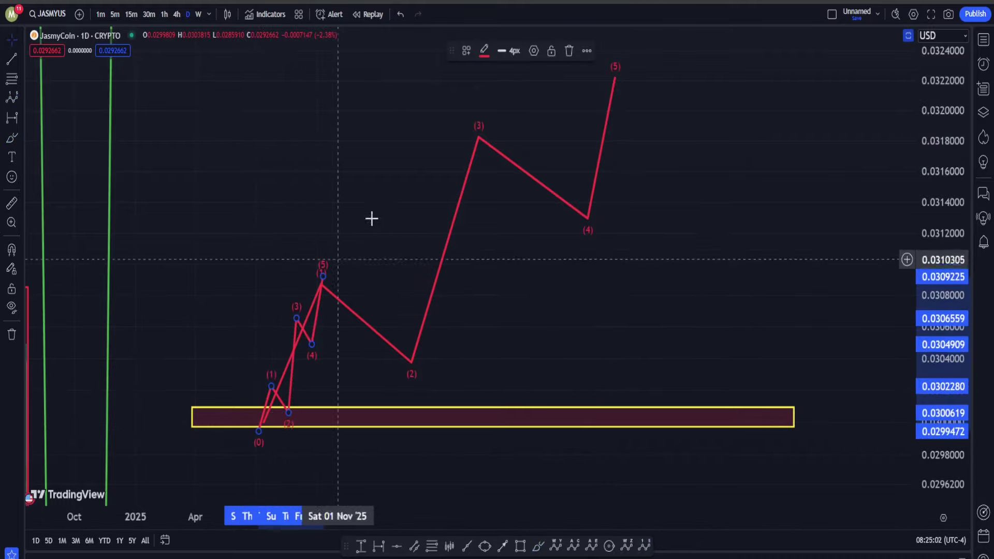
pyautogui.click(487, 51)
pyautogui.click(484, 76)
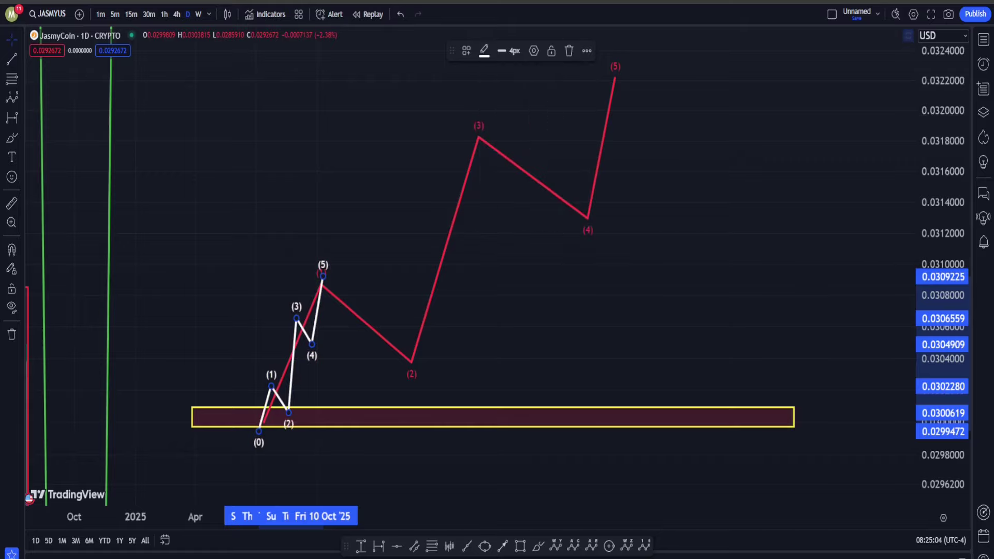
# Step: Draw a white five-wave impulse along wave (3), from about 0.03033 up to 0.03187
pyautogui.click(644, 547)
pyautogui.click(411, 369)
pyautogui.click(412, 269)
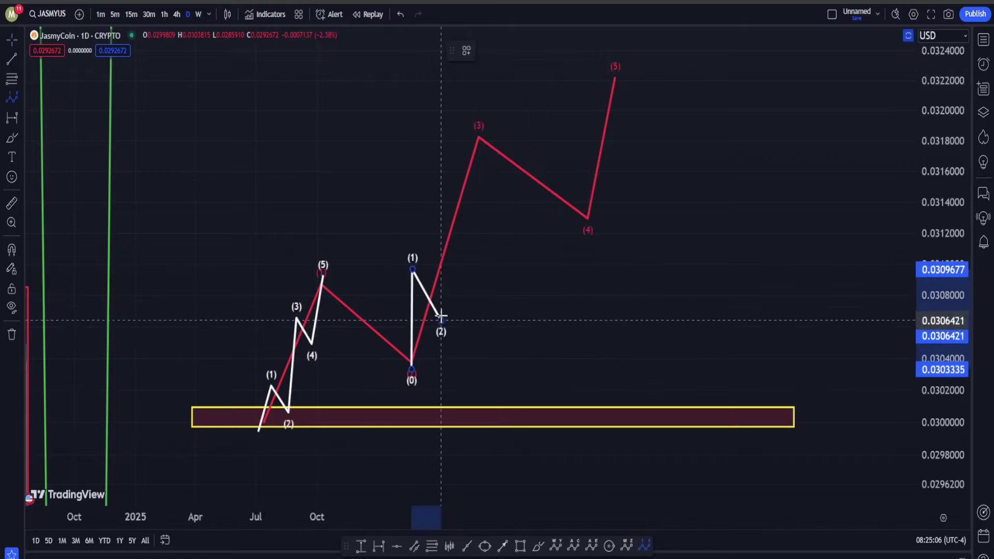
pyautogui.click(440, 320)
pyautogui.click(453, 147)
pyautogui.click(474, 203)
pyautogui.click(479, 130)
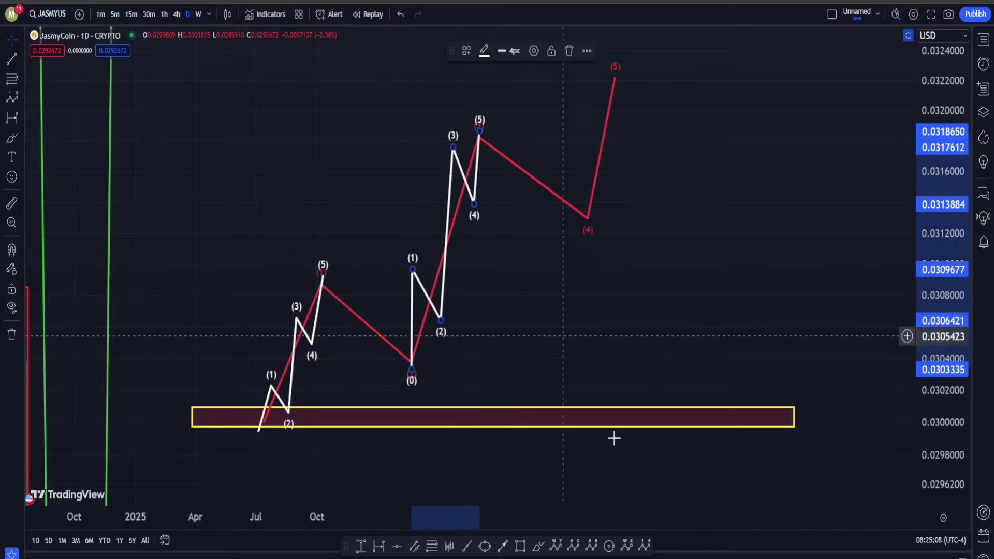
# Step: Draw a white five-wave impulse along wave (5), from about 0.03127 up to 0.03228
pyautogui.click(644, 546)
pyautogui.click(589, 223)
pyautogui.click(588, 159)
pyautogui.click(609, 180)
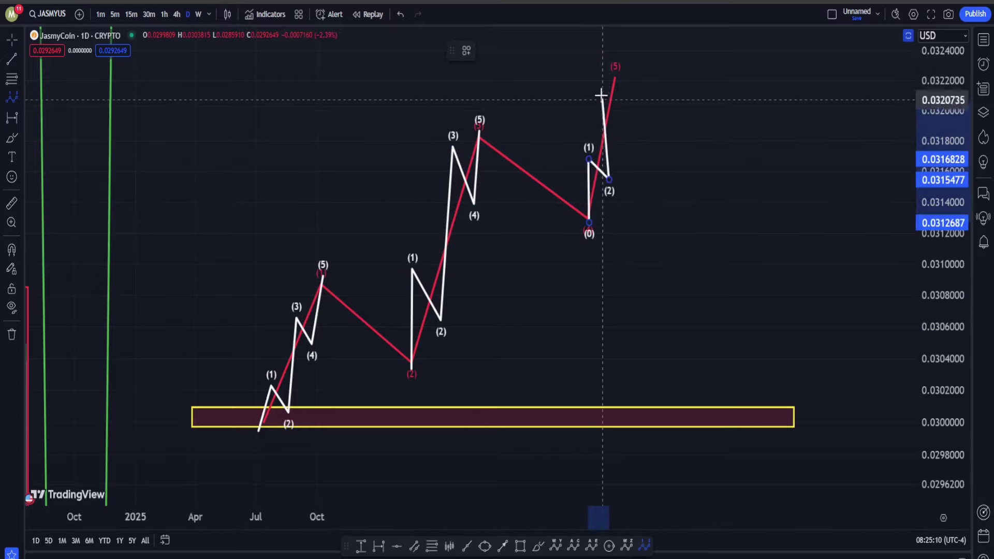
pyautogui.click(600, 93)
pyautogui.click(619, 114)
pyautogui.click(618, 69)
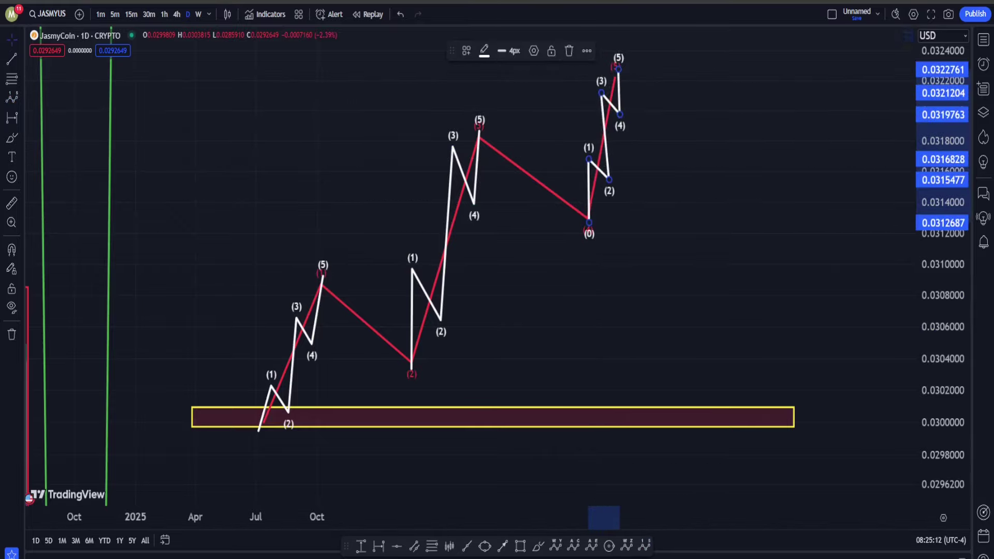
# Step: Draw an ABC correction along the wave (4) decline, from about 0.03189 down to 0.03128
pyautogui.click(573, 546)
pyautogui.click(479, 127)
pyautogui.click(496, 202)
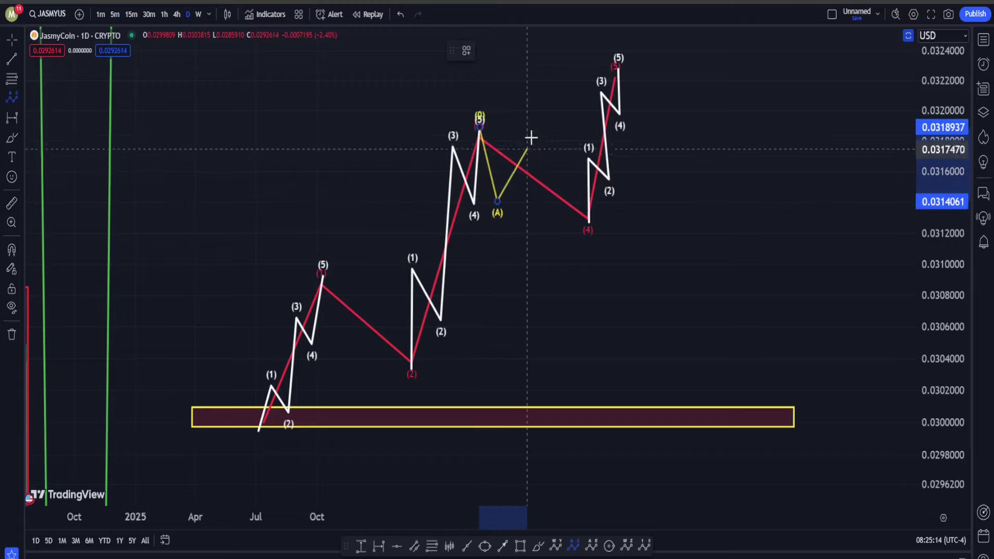
pyautogui.click(530, 138)
pyautogui.click(589, 221)
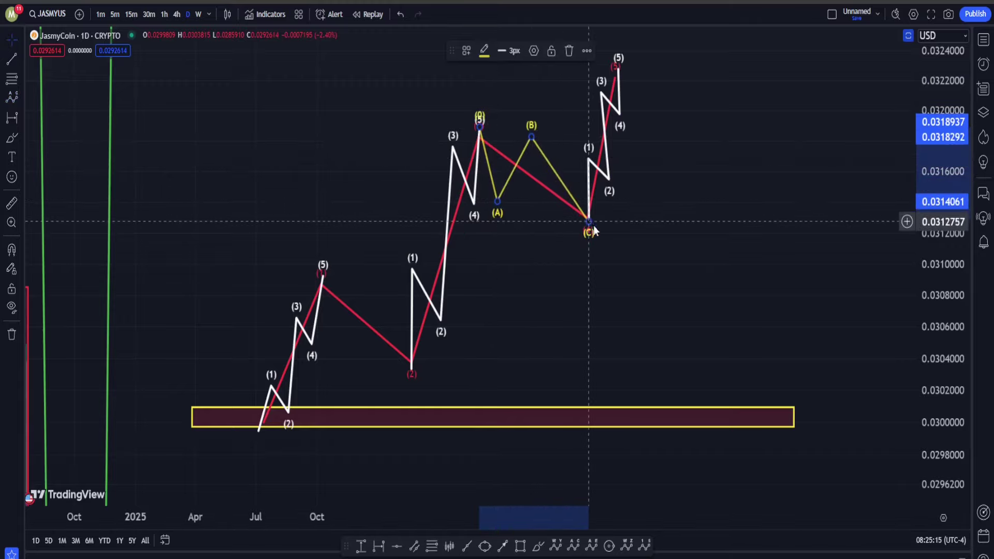
# Step: Draw a WXY double-combination correction along the wave (2) decline, from about 0.03095 down to 0.03036
pyautogui.click(556, 545)
pyautogui.click(325, 270)
pyautogui.click(345, 337)
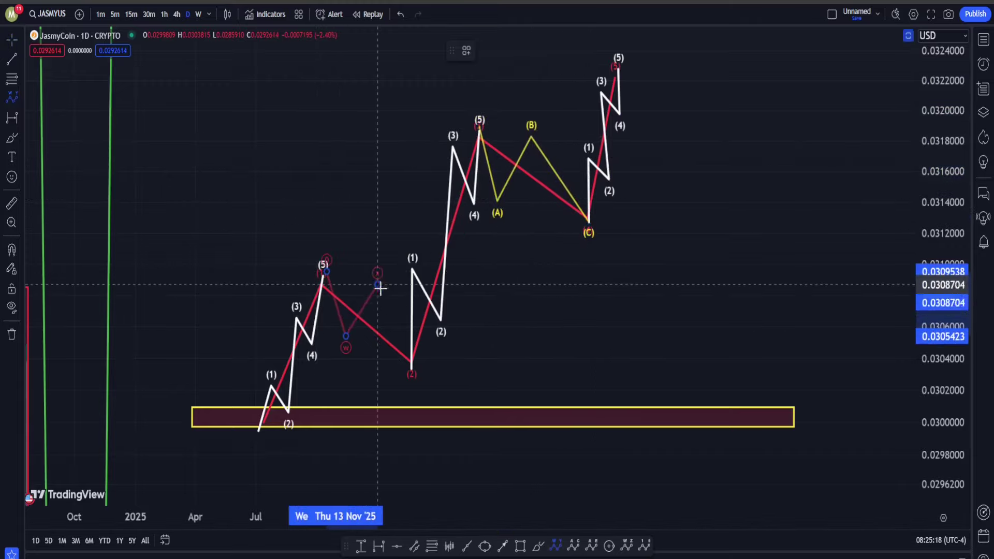
pyautogui.click(377, 284)
pyautogui.click(420, 365)
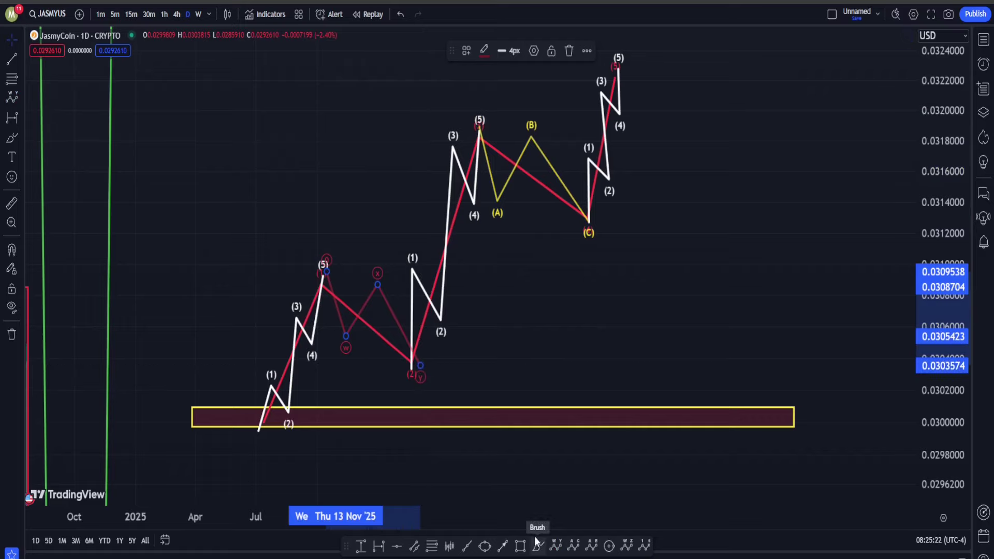
# Step: Undo all the example wave patterns and the rectangle
pyautogui.hotkey('ctrl', 'z')
pyautogui.hotkey('ctrl', 'z')
pyautogui.hotkey('ctrl', 'z')
pyautogui.hotkey('ctrl', 'z')
pyautogui.hotkey('ctrl', 'z')
pyautogui.hotkey('ctrl', 'z')
pyautogui.hotkey('ctrl', 'z')
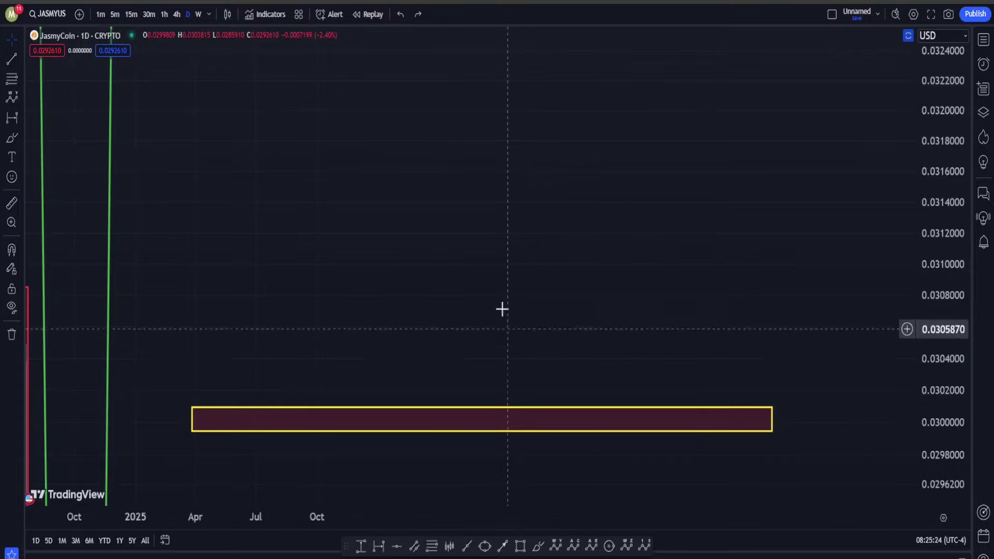
pyautogui.rightClick(459, 199)
# Step: Return to the price history with an auto-fitted price scale and examine the yellow five-wave rise of early 2023
pyautogui.moveTo(109, 239); pyautogui.dragTo(706, 215)
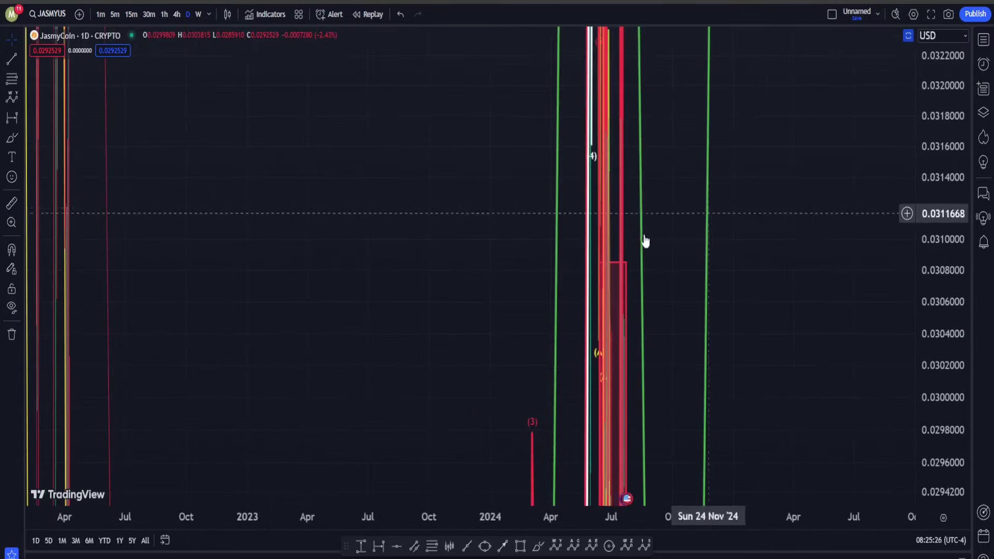
pyautogui.doubleClick(961, 190)
pyautogui.moveTo(284, 164); pyautogui.dragTo(947, 248)
pyautogui.scroll(8, 696, 271)
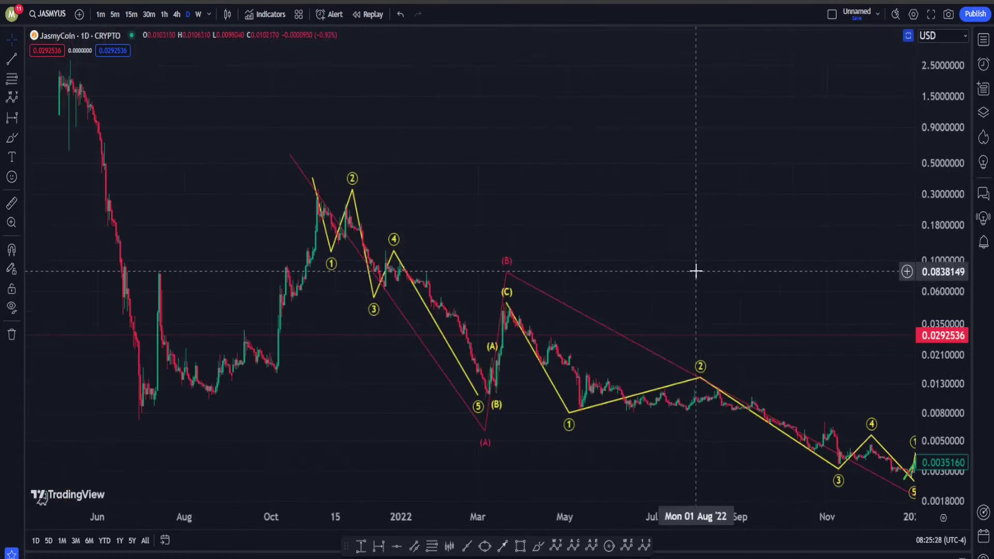
pyautogui.moveTo(794, 168); pyautogui.dragTo(244, 311)
pyautogui.scroll(3, 347, 385)
pyautogui.moveTo(381, 392); pyautogui.dragTo(672, 394)
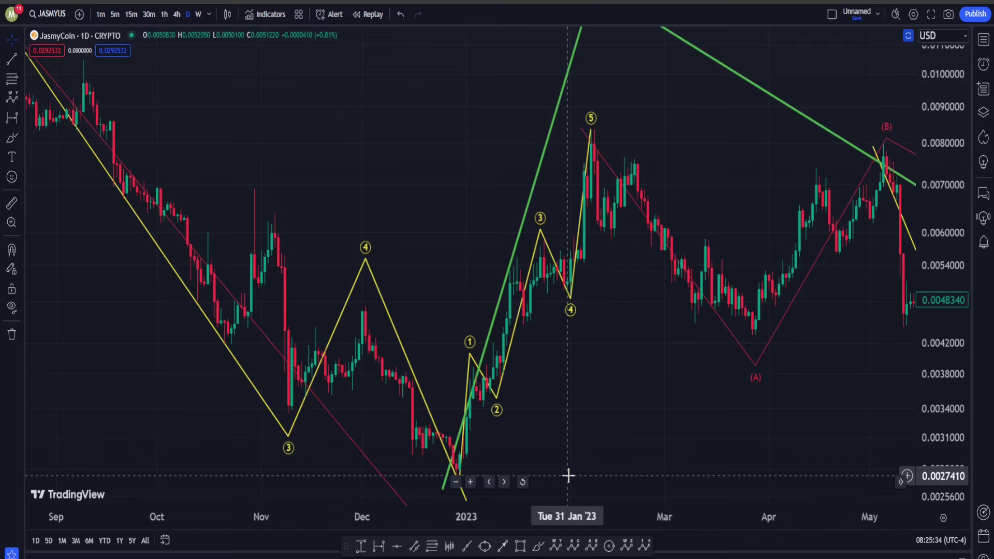
pyautogui.moveTo(640, 399); pyautogui.dragTo(584, 426)
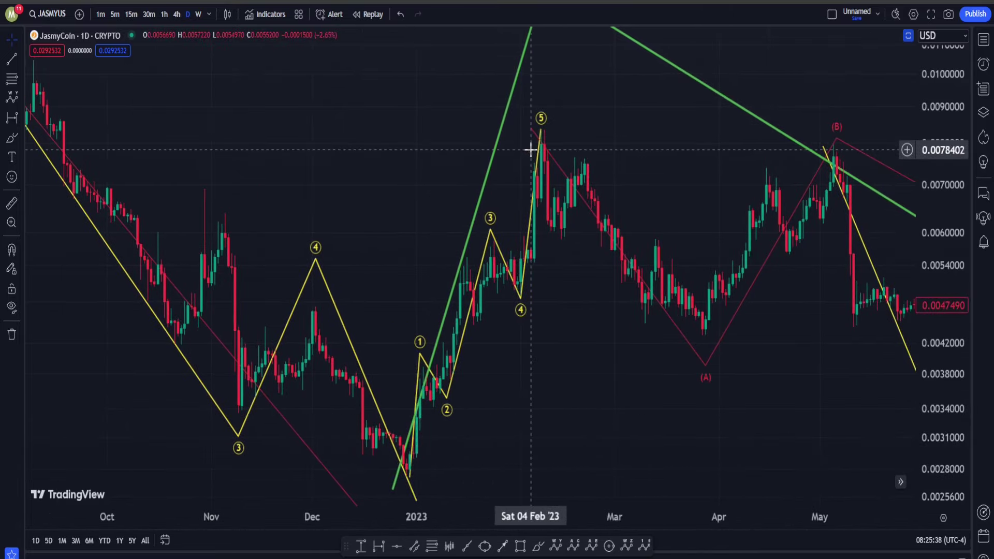
pyautogui.scroll(-6, 691, 167)
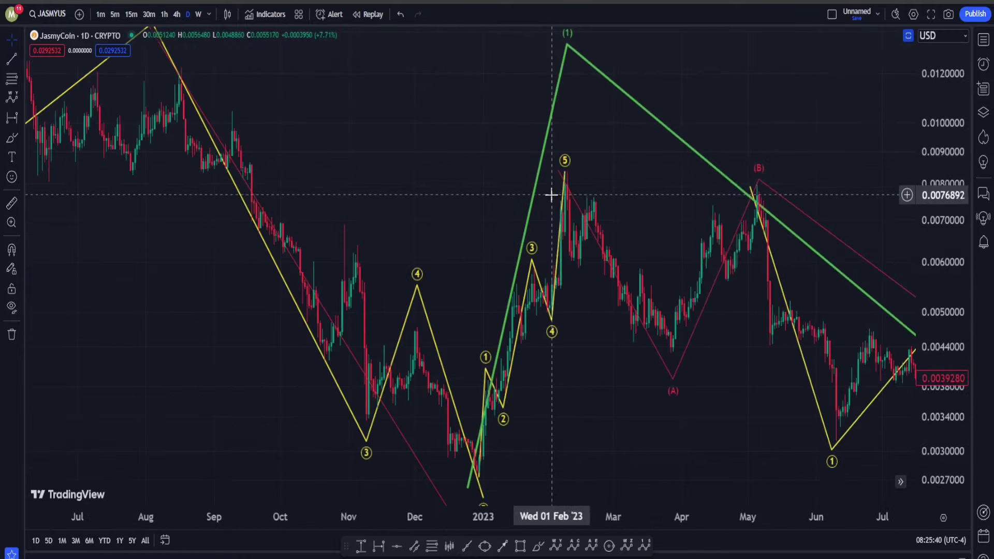
# Step: Examine the red ABC correction from green wave (1) to green wave (2) and the rise that follows into 2024
pyautogui.moveTo(775, 170)
pyautogui.mouseDown()
pyautogui.moveTo(723, 204)
pyautogui.moveTo(619, 233)
pyautogui.mouseUp()
pyautogui.click(619, 233)
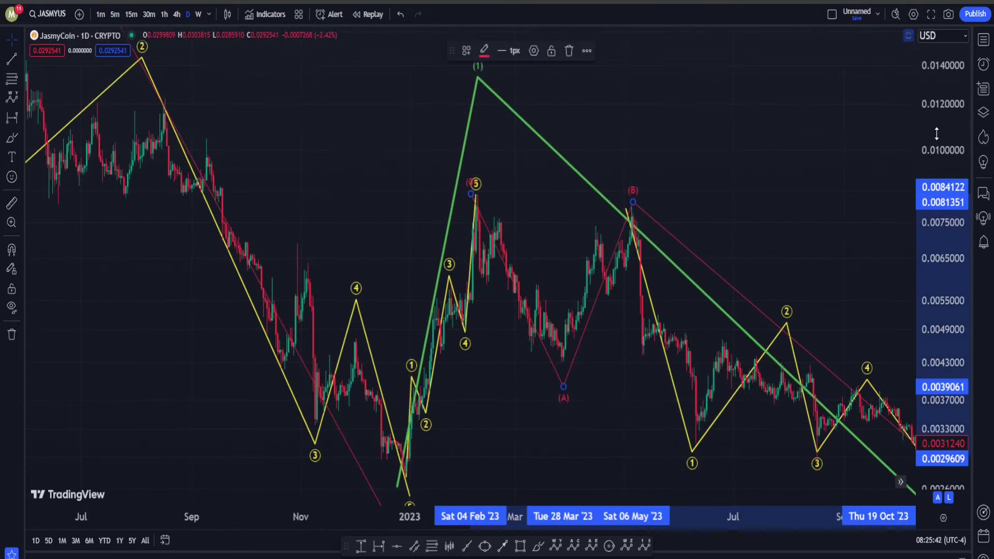
pyautogui.moveTo(934, 133); pyautogui.dragTo(934, 203)
pyautogui.moveTo(568, 159); pyautogui.dragTo(449, 200)
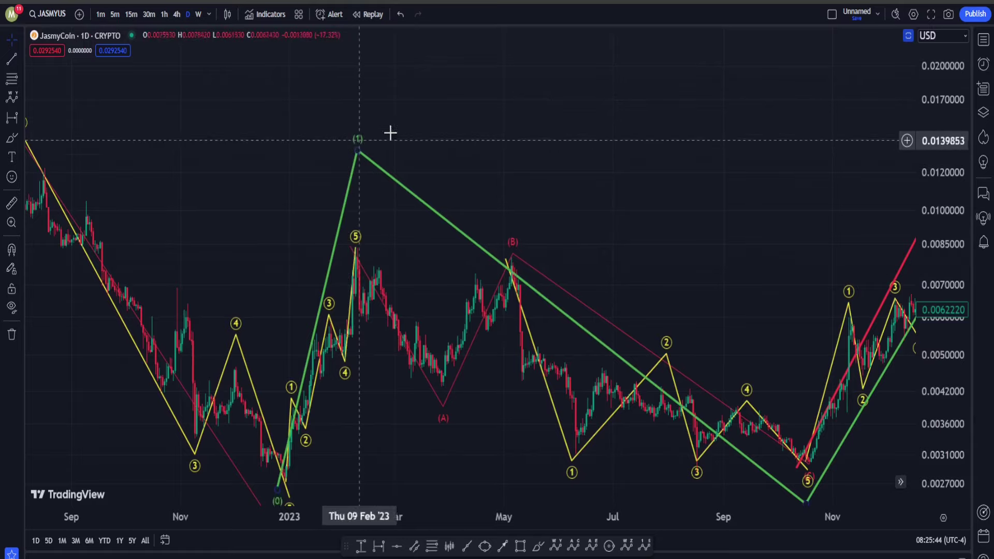
pyautogui.moveTo(519, 151); pyautogui.dragTo(346, 159)
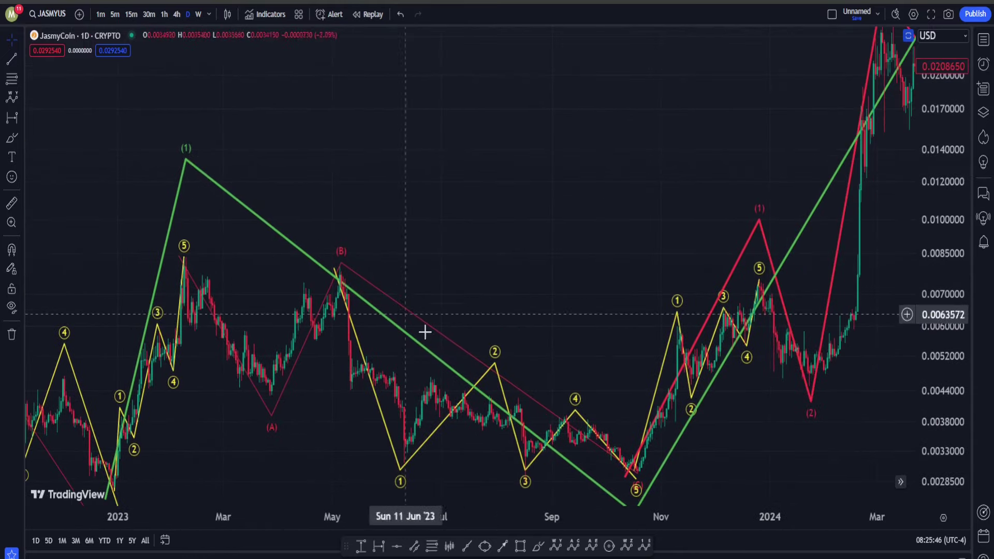
pyautogui.moveTo(623, 292); pyautogui.dragTo(623, 157)
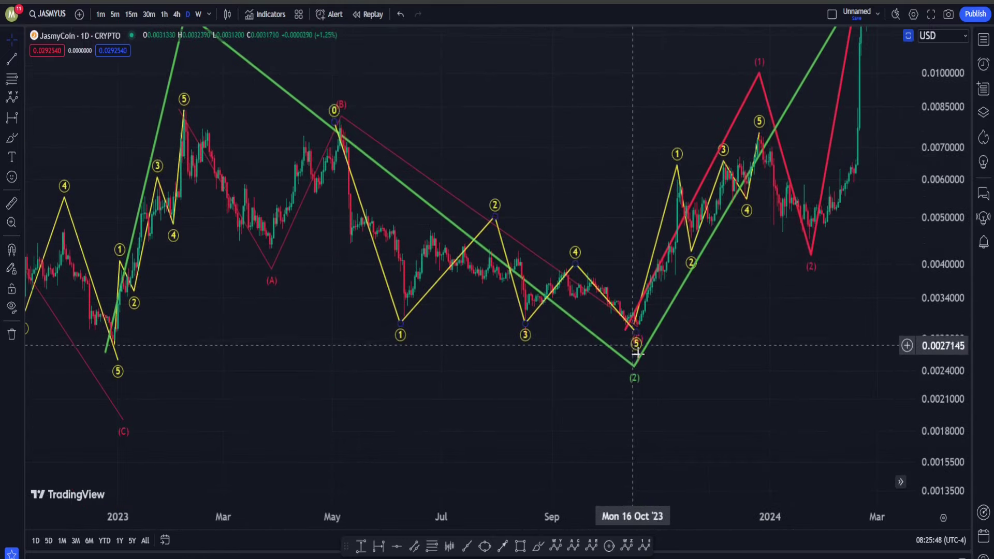
pyautogui.moveTo(779, 378); pyautogui.dragTo(513, 482)
pyautogui.scroll(-6, 514, 482)
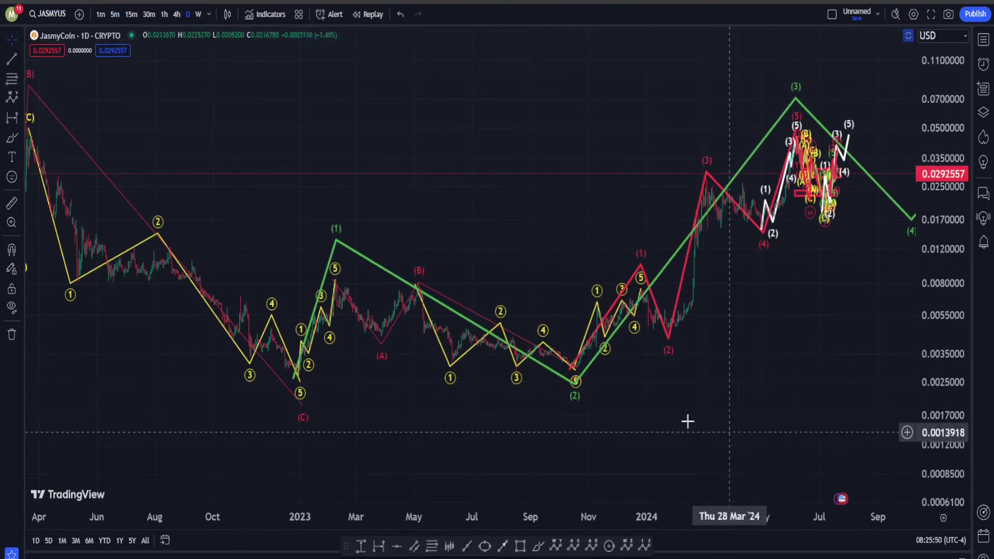
# Step: Move the peak of the green wave (3) to about 0.0705 on 30 May 2024
pyautogui.moveTo(766, 391); pyautogui.dragTo(533, 544)
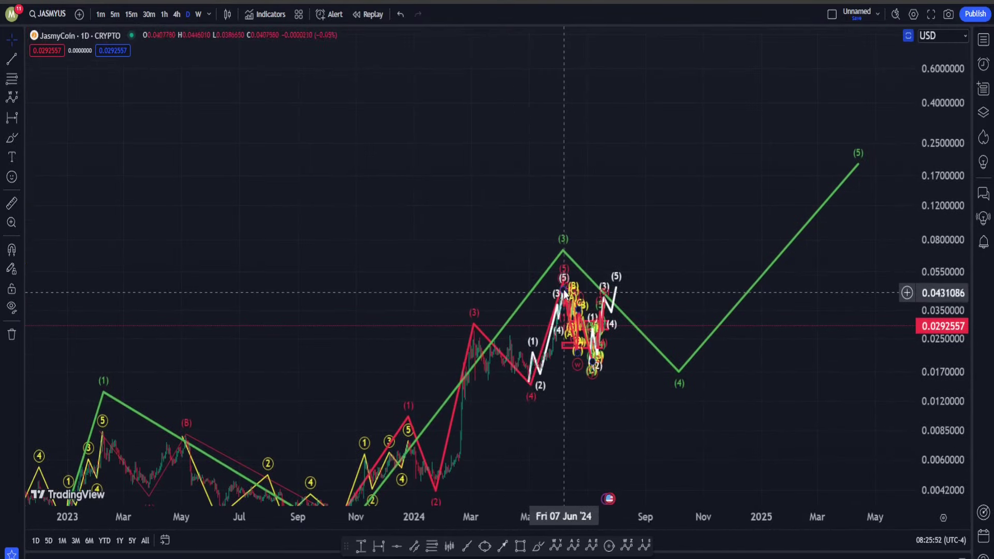
pyautogui.hscroll(-2, 535, 296)
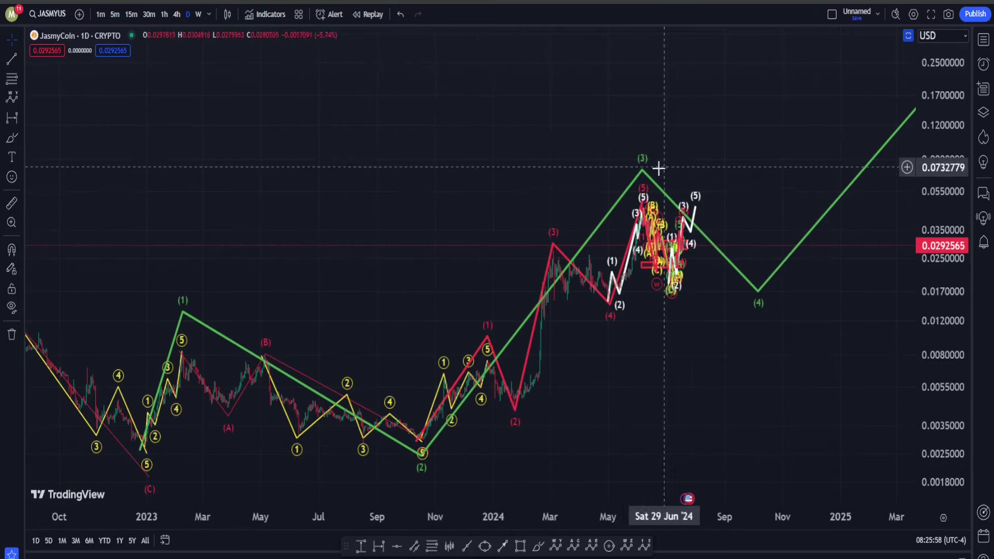
pyautogui.moveTo(645, 173); pyautogui.dragTo(653, 149)
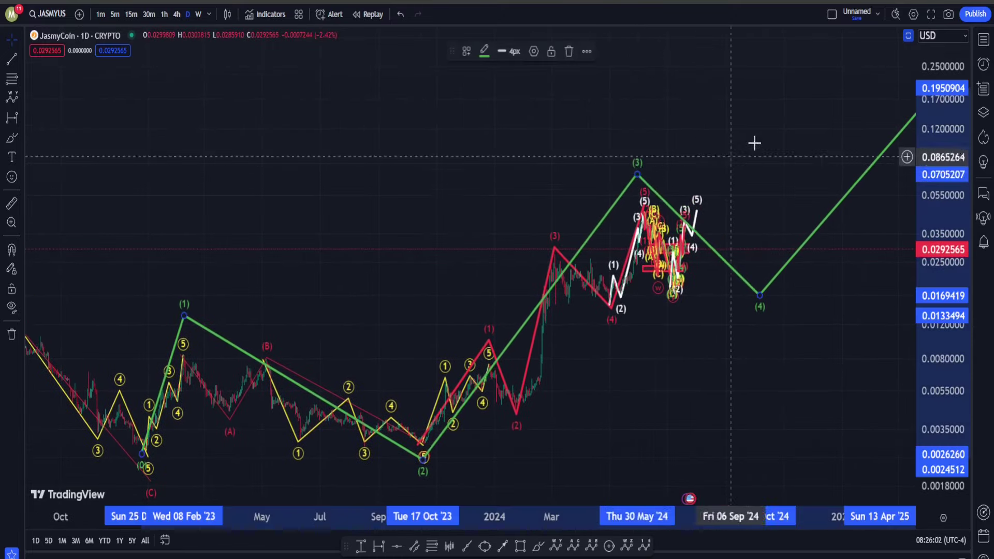
# Step: Mark freehand circles around the mid-2024 correction, green wave (4) and green wave (5), with an arrow rising from (4) to (5)
pyautogui.moveTo(748, 142); pyautogui.dragTo(565, 184)
pyautogui.click(538, 545)
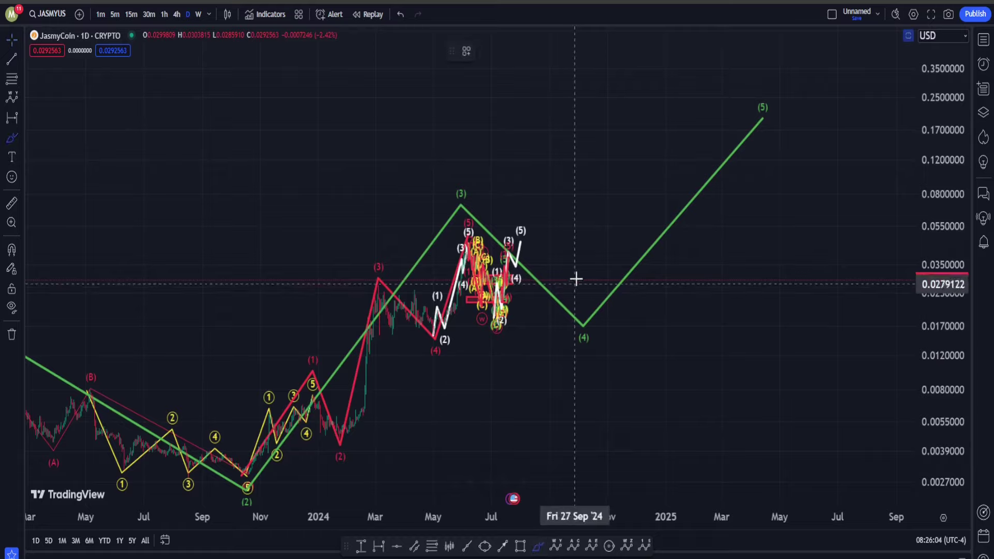
pyautogui.moveTo(589, 265)
pyautogui.mouseDown()
pyautogui.moveTo(458, 327)
pyautogui.moveTo(606, 250)
pyautogui.moveTo(556, 331)
pyautogui.moveTo(567, 282)
pyautogui.moveTo(638, 333)
pyautogui.moveTo(608, 309)
pyautogui.mouseUp()
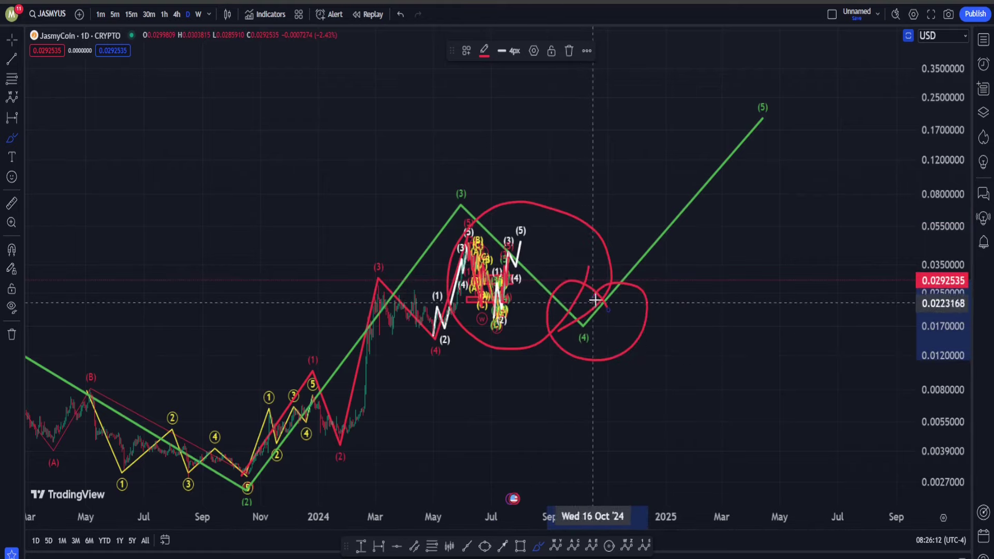
pyautogui.moveTo(594, 295)
pyautogui.mouseDown()
pyautogui.moveTo(678, 206)
pyautogui.moveTo(709, 149)
pyautogui.moveTo(740, 194)
pyautogui.mouseUp()
pyautogui.moveTo(783, 119)
pyautogui.mouseDown()
pyautogui.moveTo(754, 84)
pyautogui.moveTo(775, 144)
pyautogui.mouseUp()
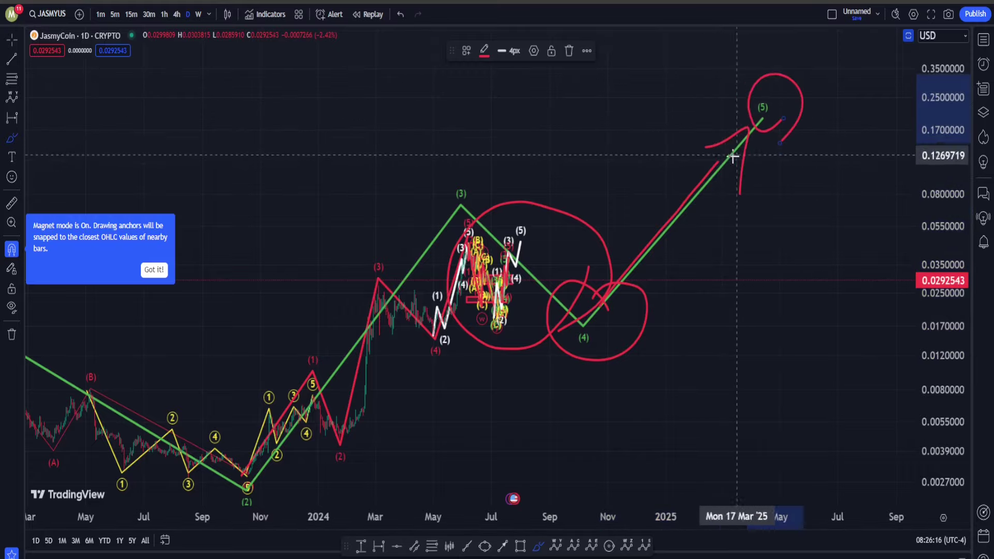
# Step: Undo all the freehand circles and arrow strokes
pyautogui.hotkey('ctrl', 'z')
pyautogui.hotkey('ctrl', 'z')
pyautogui.hotkey('ctrl', 'z')
pyautogui.hotkey('ctrl', 'z')
pyautogui.hotkey('ctrl', 'z')
pyautogui.hotkey('ctrl', 'z')
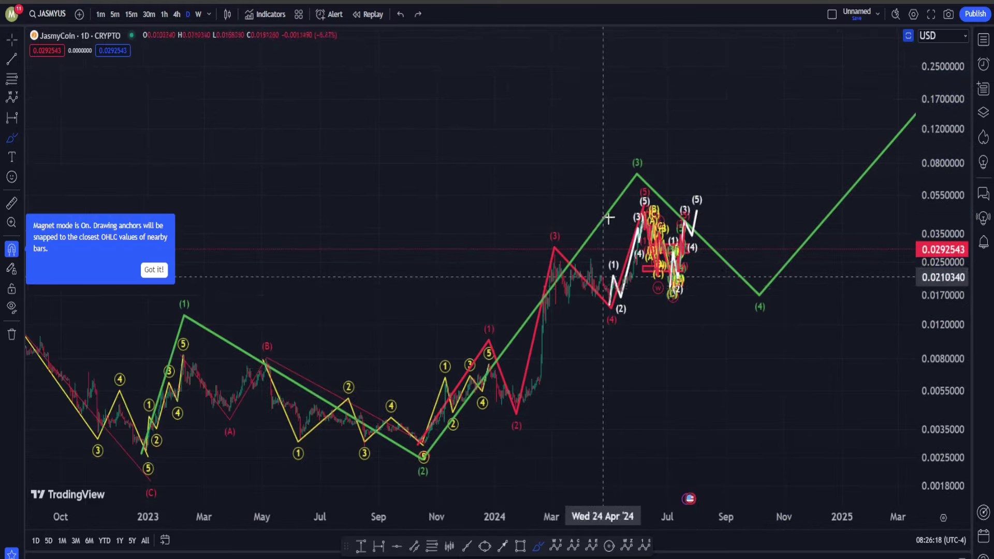
# Step: Hide all drawings, auto-fit the price scale to examine the bare price history, and show the drawings again
pyautogui.click(11, 307)
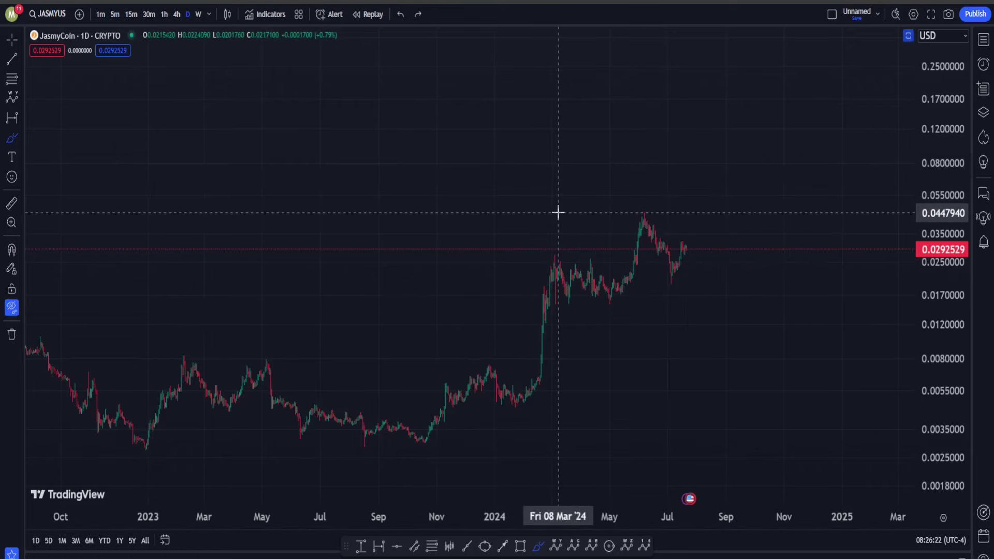
pyautogui.doubleClick(934, 186)
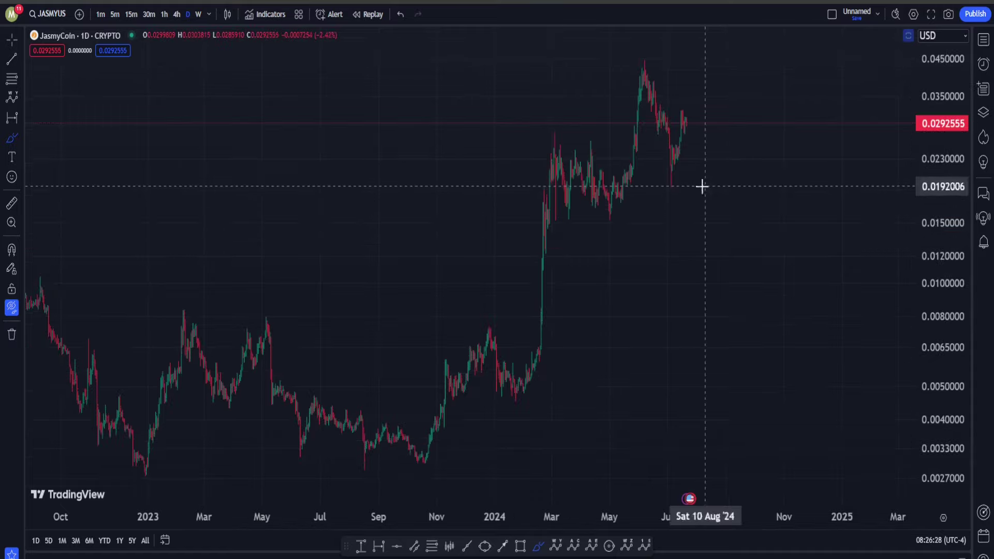
pyautogui.click(12, 307)
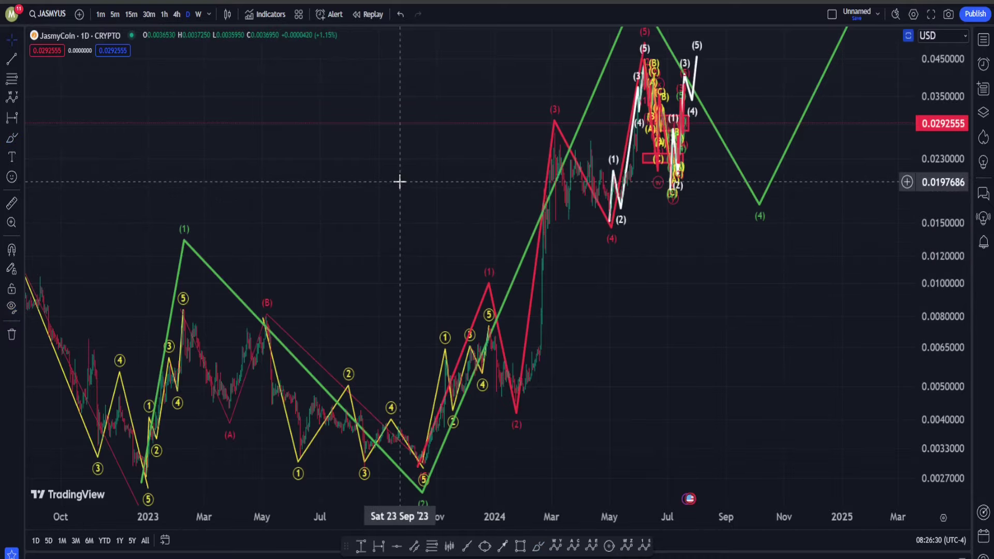
# Step: Draw a Fibonacci retracement over the green wave (1) rise, from about 0.00273 up to 0.00836
pyautogui.moveTo(424, 214); pyautogui.dragTo(558, 258)
pyautogui.scroll(3, 696, 188)
pyautogui.moveTo(457, 275); pyautogui.dragTo(521, 247)
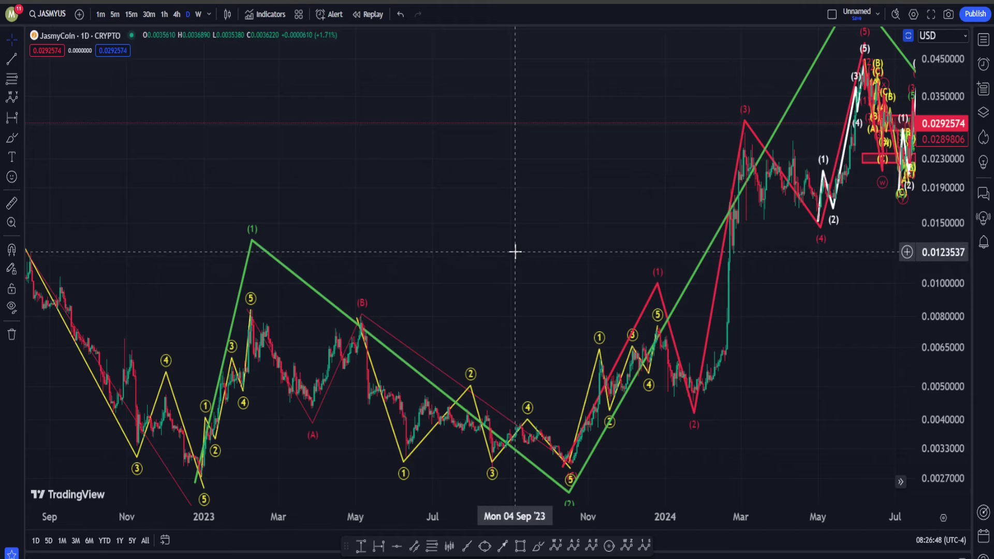
pyautogui.moveTo(518, 253); pyautogui.dragTo(584, 255)
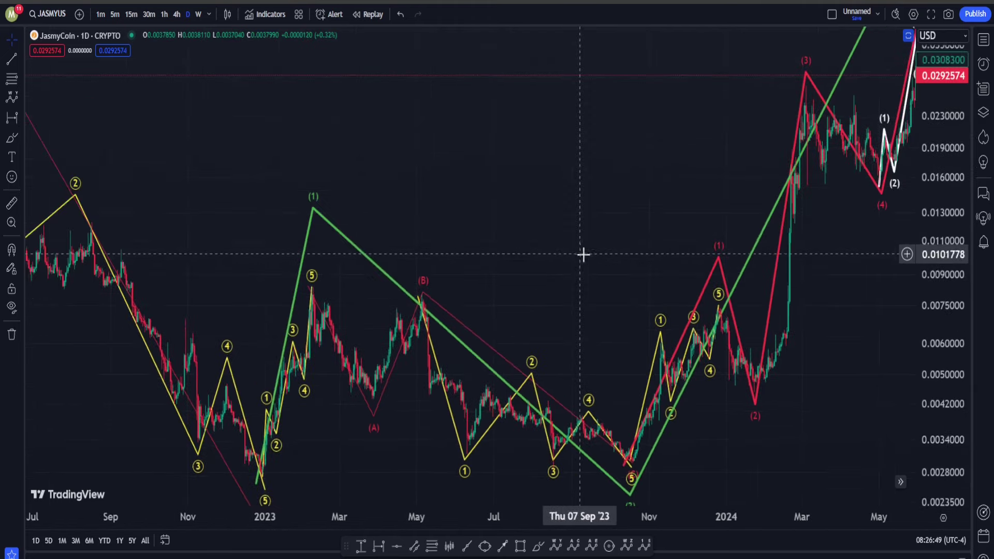
pyautogui.click(432, 546)
pyautogui.click(237, 476)
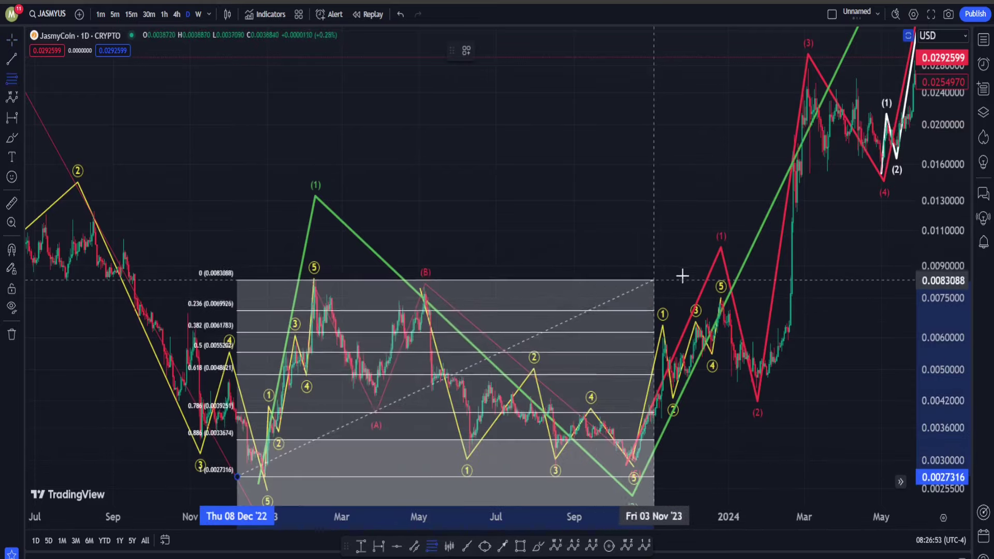
pyautogui.click(713, 279)
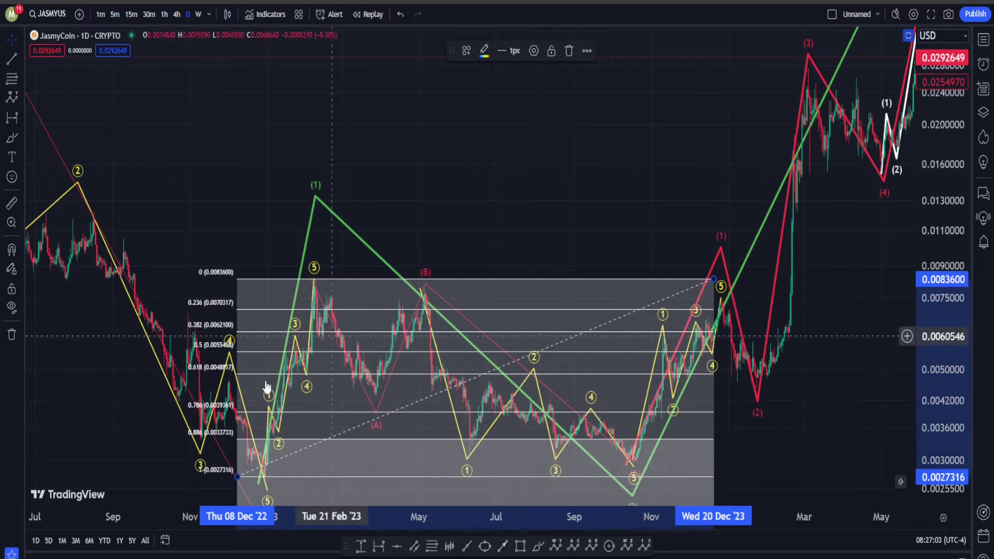
# Step: Delete the Fibonacci retracement over the green wave (1) rise
pyautogui.rightClick(642, 256)
pyautogui.click(599, 240)
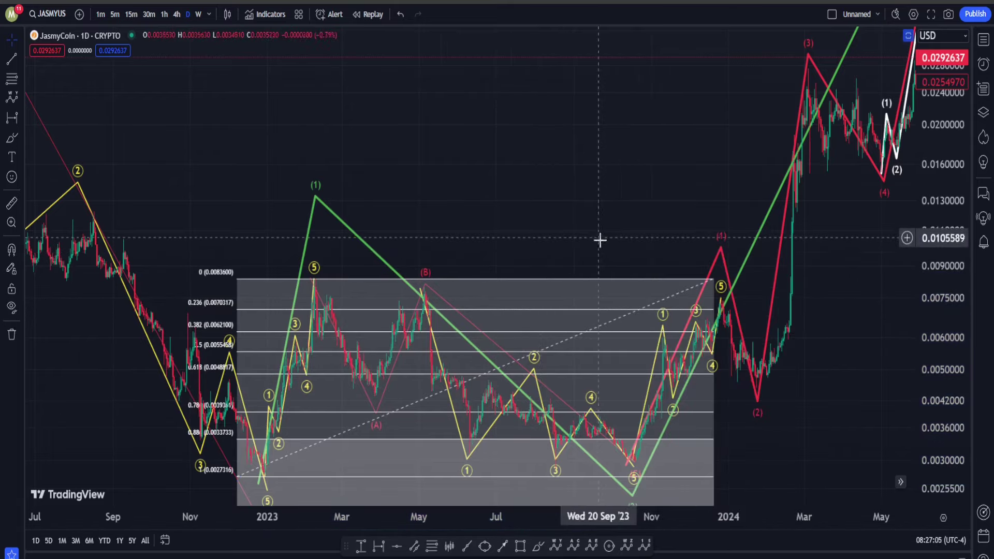
pyautogui.click(636, 317)
pyautogui.press('Delete')
# Step: Sketch a freehand zigzag following the latest 2024 rise through to late October 2024, and undo it
pyautogui.moveTo(712, 182); pyautogui.dragTo(297, 316)
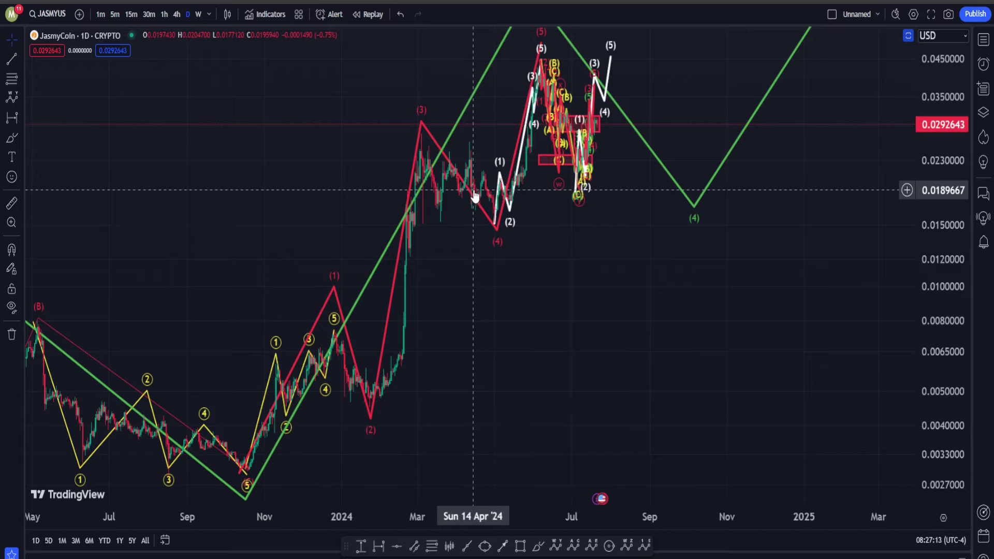
pyautogui.click(540, 548)
pyautogui.moveTo(588, 155); pyautogui.dragTo(720, 138)
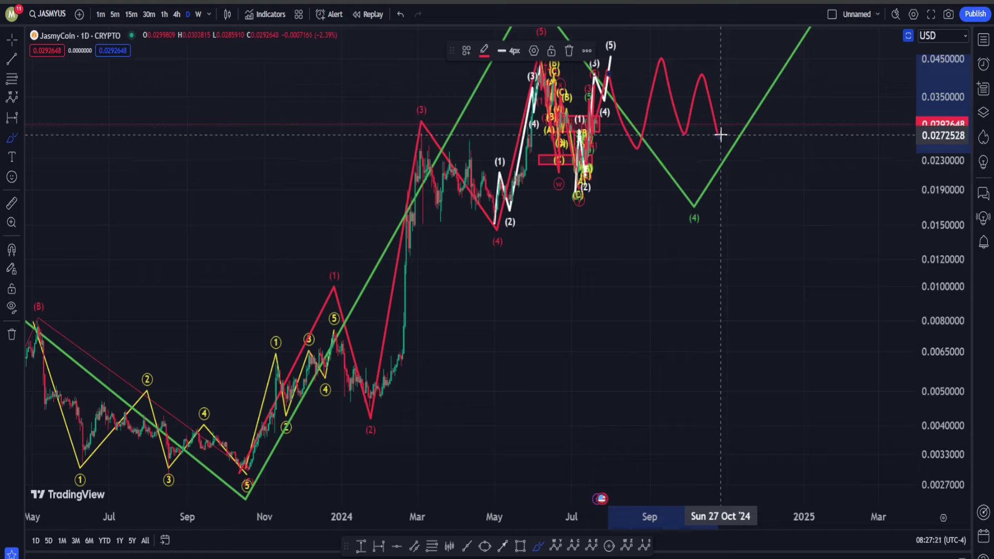
pyautogui.press('ctrl')
pyautogui.hotkey('ctrl', 'z')
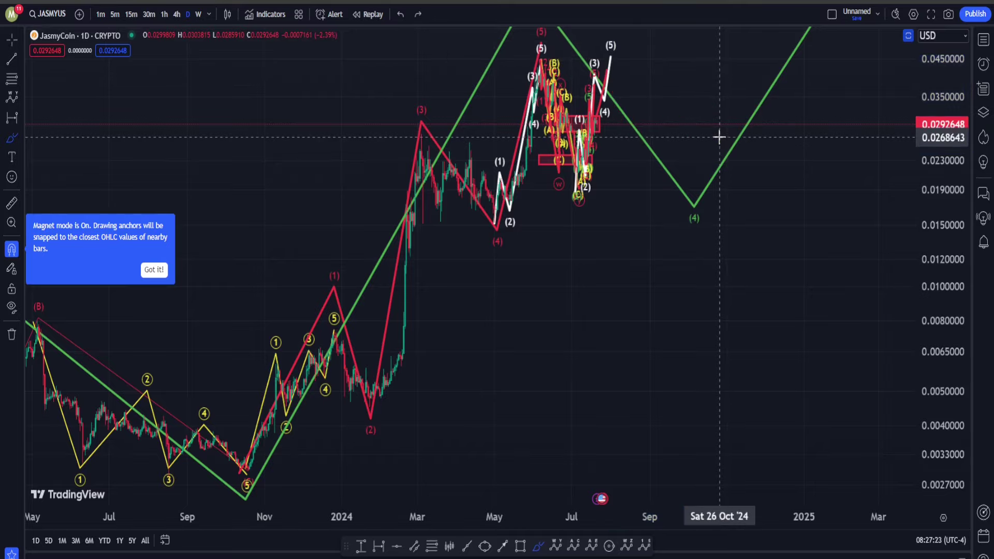
# Step: Switch to the 1-hour chart and delete the leftover red freehand stroke rising through July
pyautogui.click(164, 14)
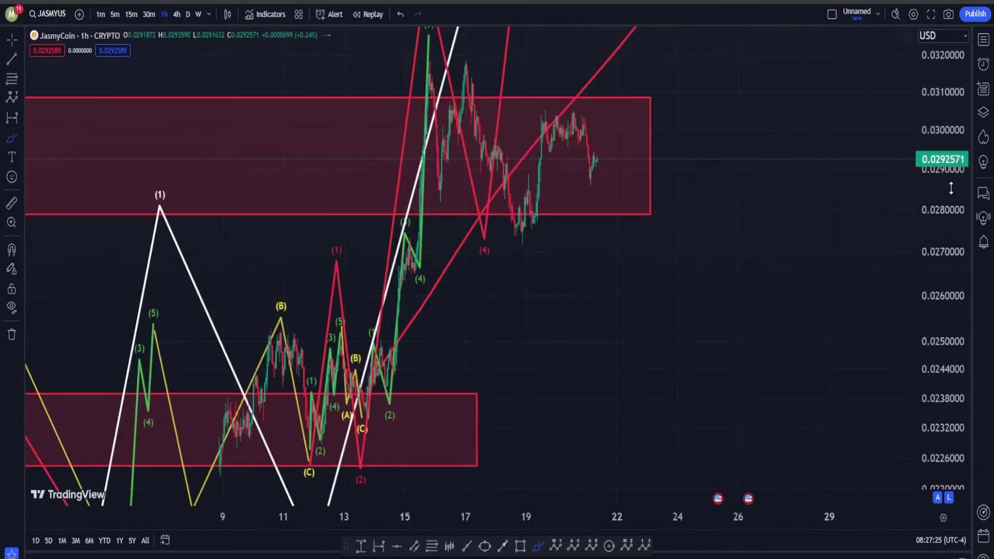
pyautogui.scroll(-3, 518, 160)
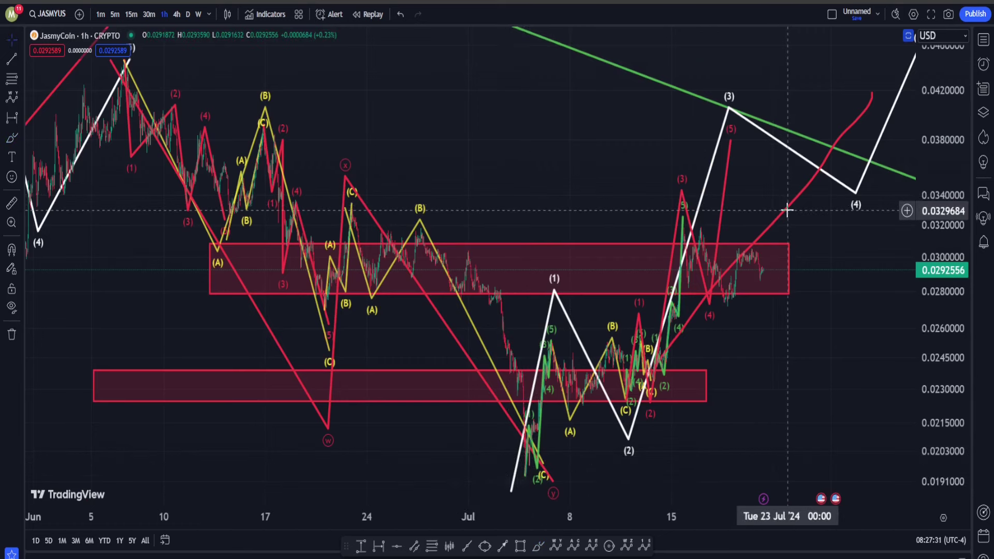
pyautogui.press('Delete')
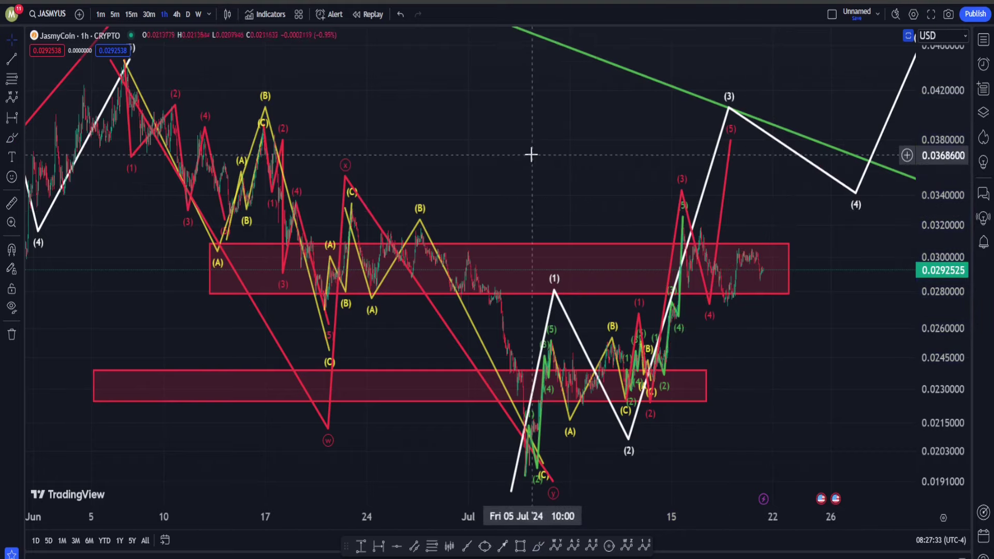
# Step: Delete the two red five-wave counts and the small yellow ABC nested inside the first large yellow ABC of the June decline
pyautogui.moveTo(428, 134)
pyautogui.mouseDown()
pyautogui.moveTo(566, 111)
pyautogui.moveTo(612, 122)
pyautogui.moveTo(528, 160)
pyautogui.moveTo(528, 131)
pyautogui.moveTo(448, 131)
pyautogui.mouseUp()
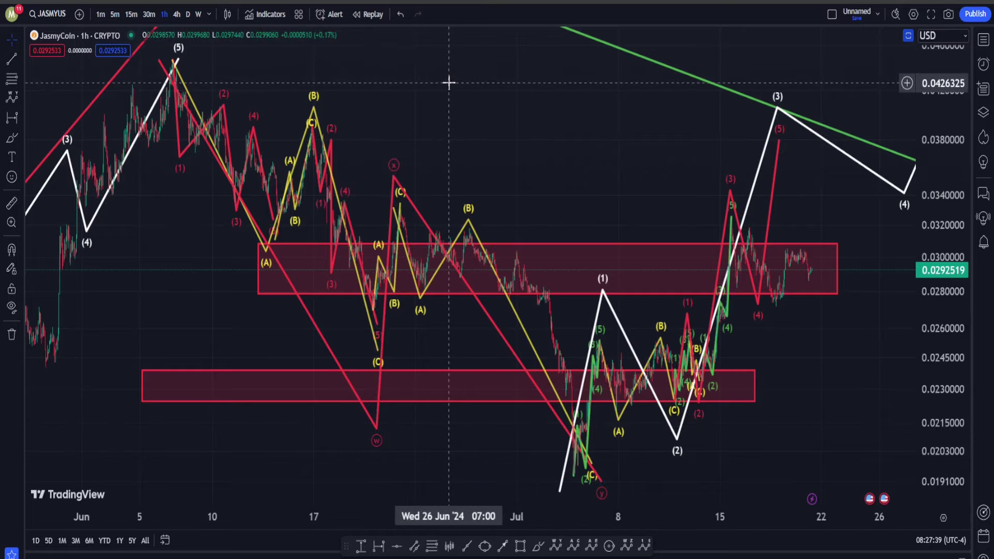
pyautogui.moveTo(461, 87); pyautogui.dragTo(719, 135)
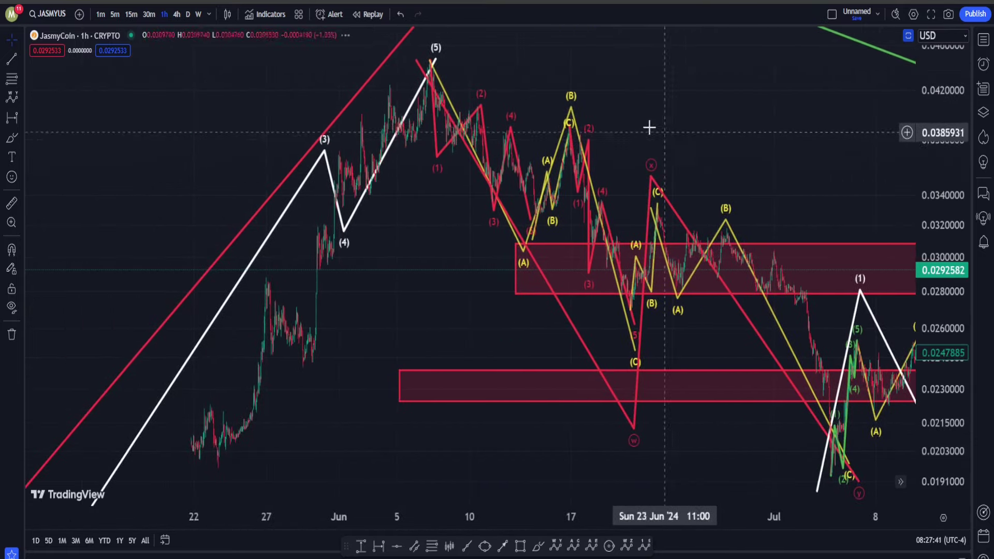
pyautogui.scroll(6, 495, 135)
pyautogui.moveTo(480, 110); pyautogui.dragTo(665, 122)
pyautogui.hscroll(-5, 665, 123)
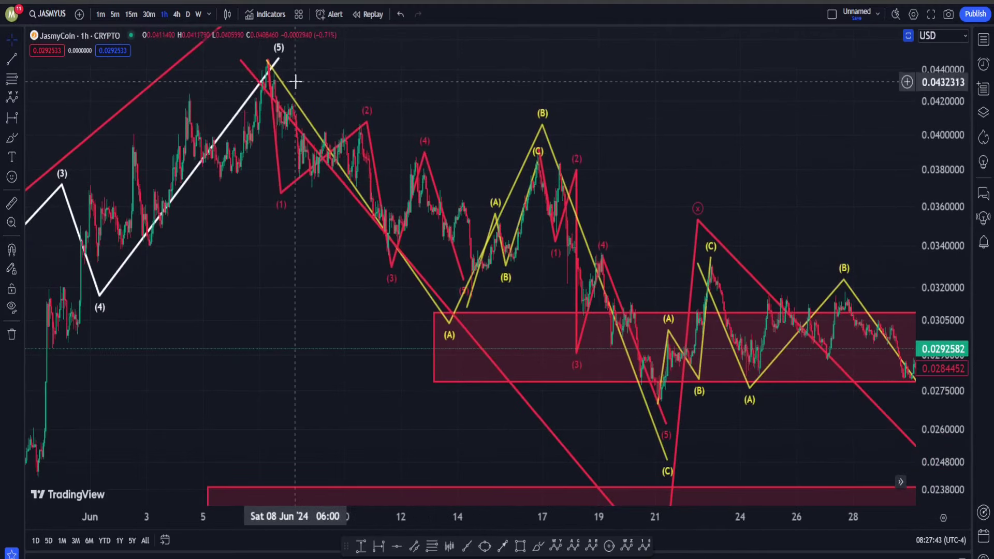
pyautogui.click(604, 250)
pyautogui.press('Delete')
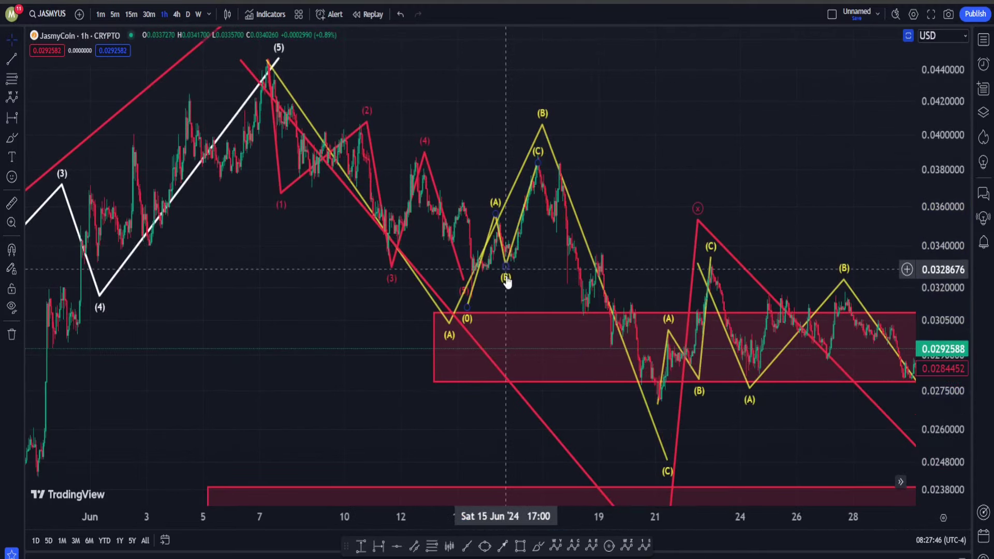
pyautogui.click(506, 277)
pyautogui.press('Delete')
pyautogui.click(424, 150)
pyautogui.press('Delete')
# Step: Shift the X point of the red WXY correction slightly forward in time, closer to the yellow (C) peak of 22 June
pyautogui.moveTo(738, 137); pyautogui.dragTo(544, 160)
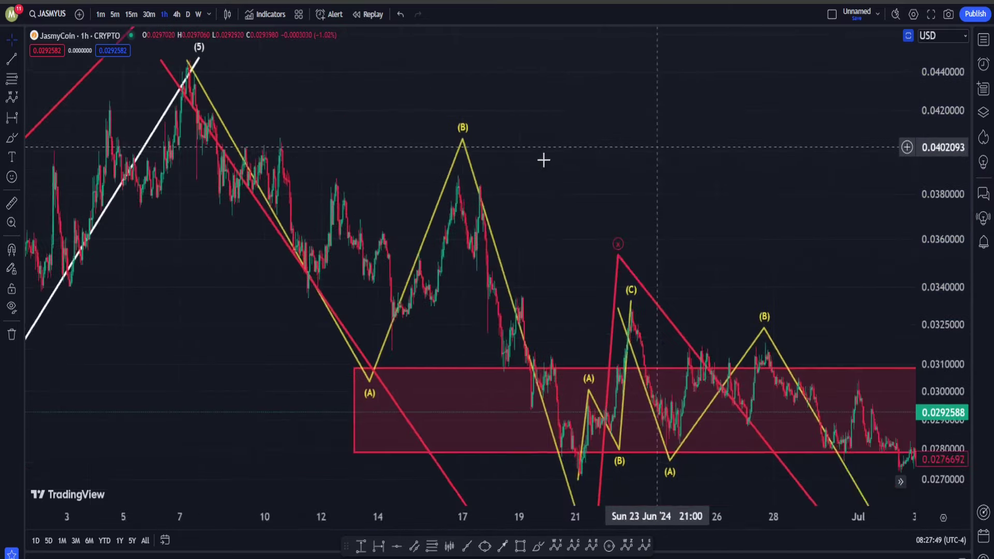
pyautogui.scroll(-2, 656, 143)
pyautogui.doubleClick(508, 327)
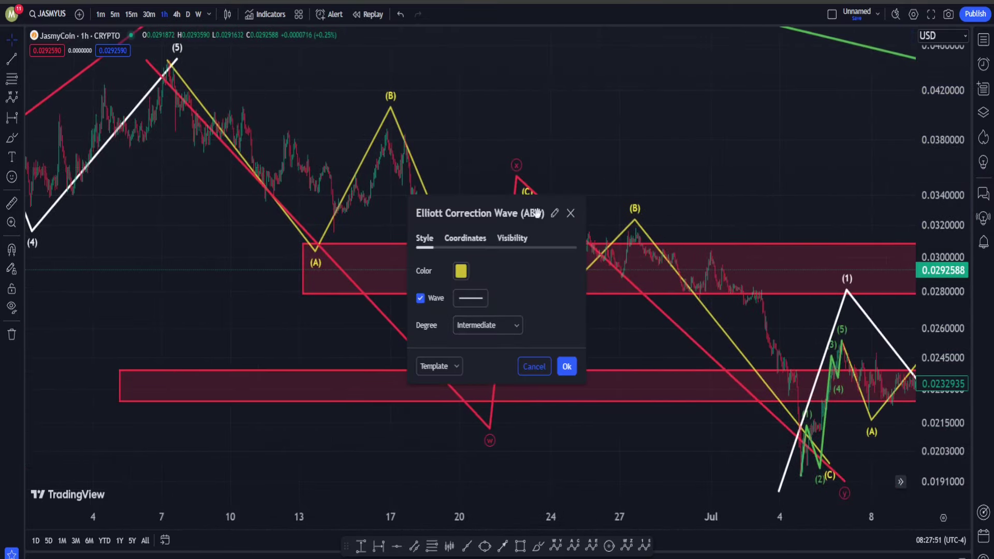
pyautogui.click(570, 215)
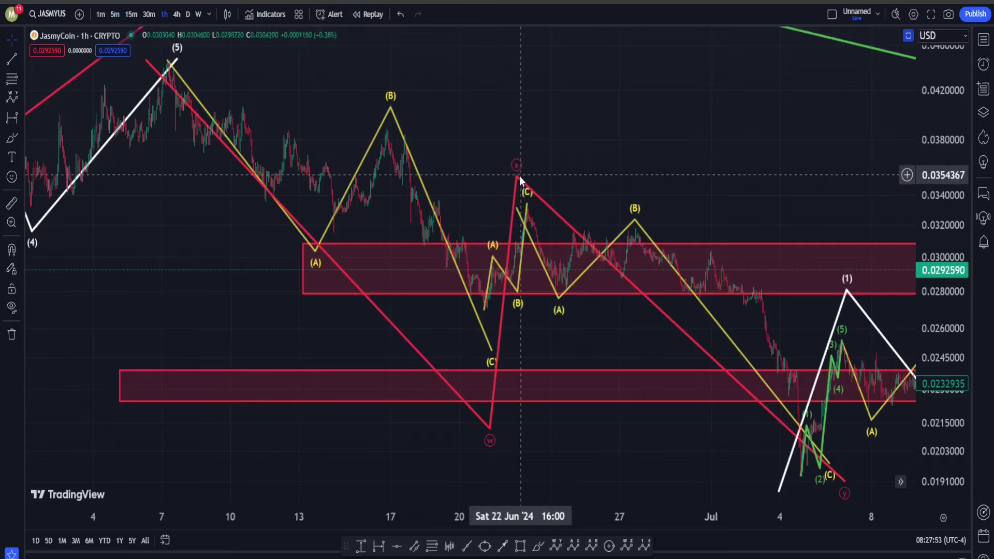
pyautogui.moveTo(517, 176); pyautogui.dragTo(521, 174)
# Step: Examine the end of the red WXY correction in early July and the white waves (1) and (2) with their subwaves that follow
pyautogui.moveTo(630, 116); pyautogui.dragTo(557, 150)
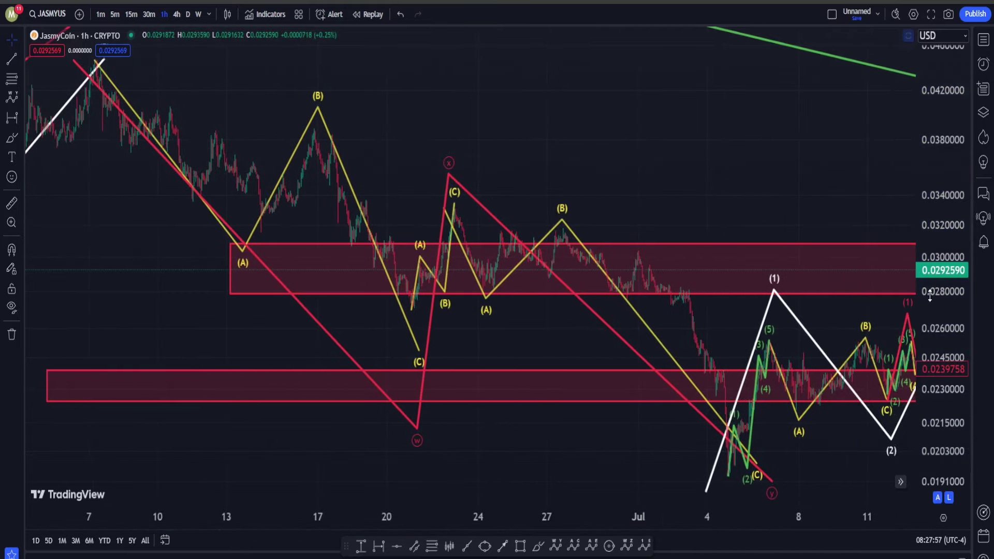
pyautogui.moveTo(935, 330); pyautogui.dragTo(935, 395)
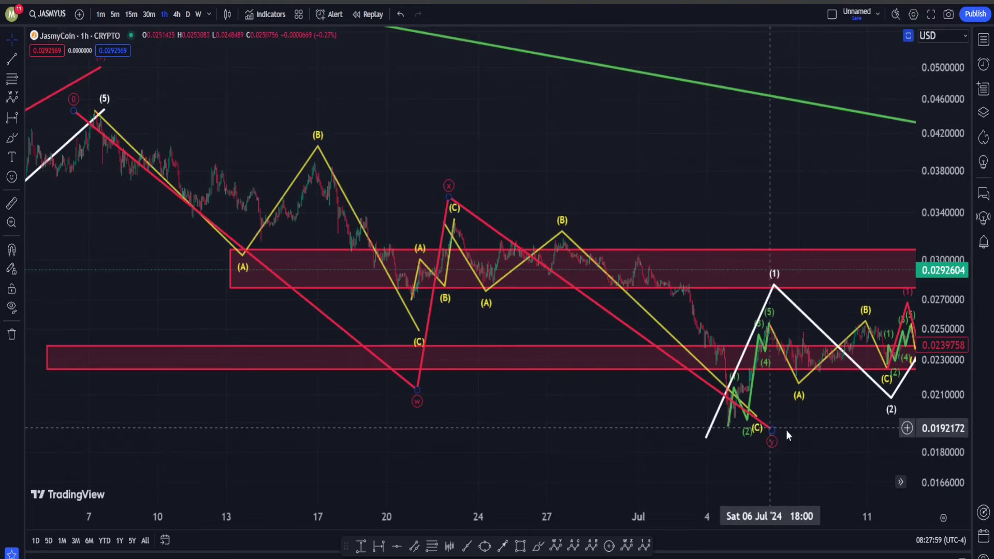
pyautogui.moveTo(787, 435); pyautogui.dragTo(673, 437)
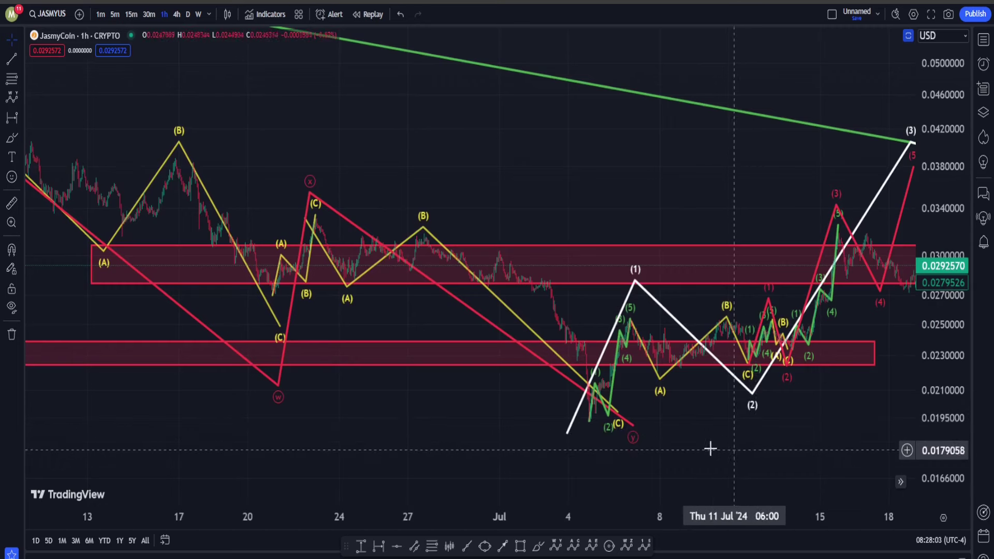
pyautogui.moveTo(710, 448); pyautogui.dragTo(667, 442)
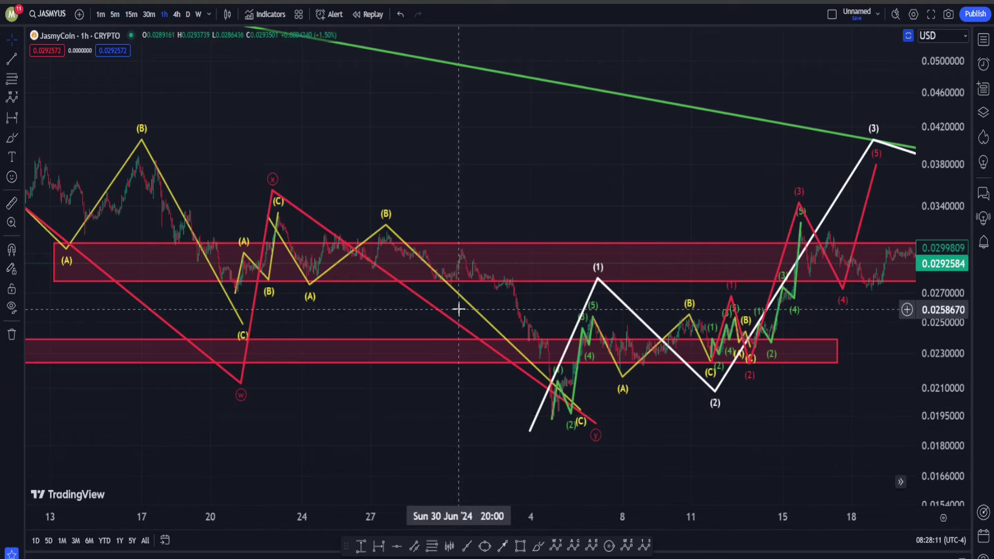
pyautogui.scroll(5, 445, 394)
pyautogui.moveTo(327, 452); pyautogui.dragTo(660, 435)
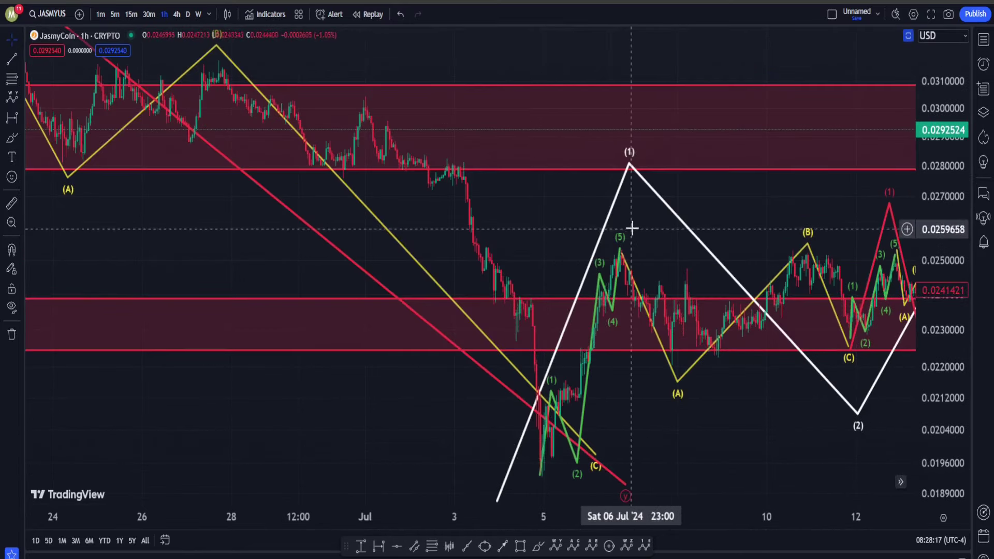
pyautogui.moveTo(734, 197); pyautogui.dragTo(543, 243)
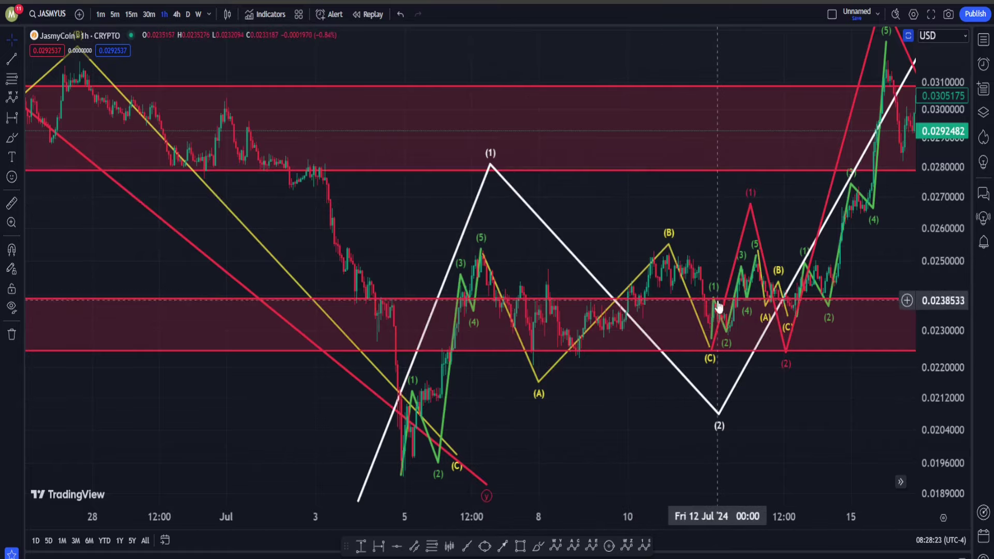
pyautogui.moveTo(769, 439); pyautogui.dragTo(460, 523)
pyautogui.scroll(-3, 766, 352)
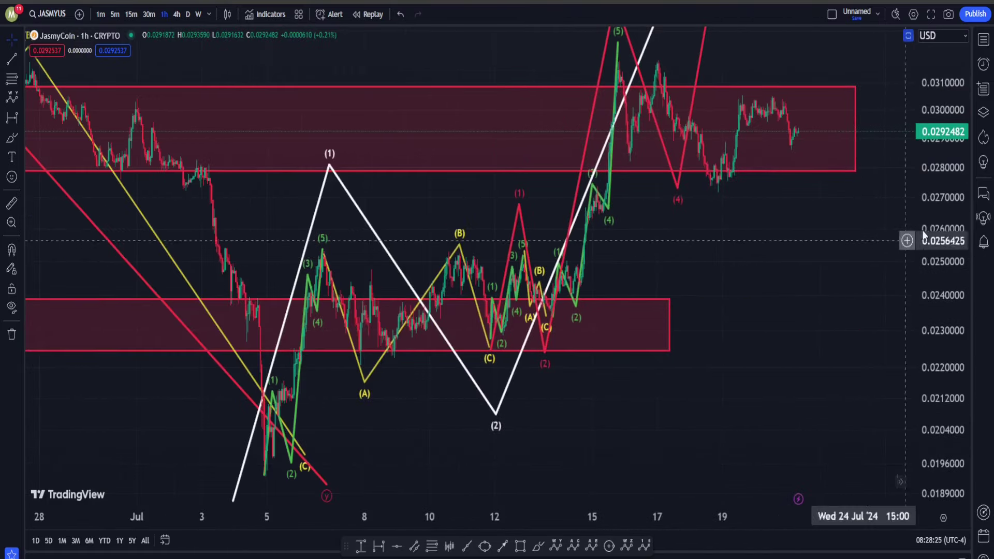
# Step: Mark the July decline into red wave (4) with a freehand stroke, and undo that stroke
pyautogui.moveTo(933, 258); pyautogui.dragTo(934, 351)
pyautogui.moveTo(834, 287); pyautogui.dragTo(749, 421)
pyautogui.moveTo(659, 251)
pyautogui.mouseDown()
pyautogui.moveTo(650, 331)
pyautogui.moveTo(628, 348)
pyautogui.mouseUp()
pyautogui.hotkey('ctrl', 'z')
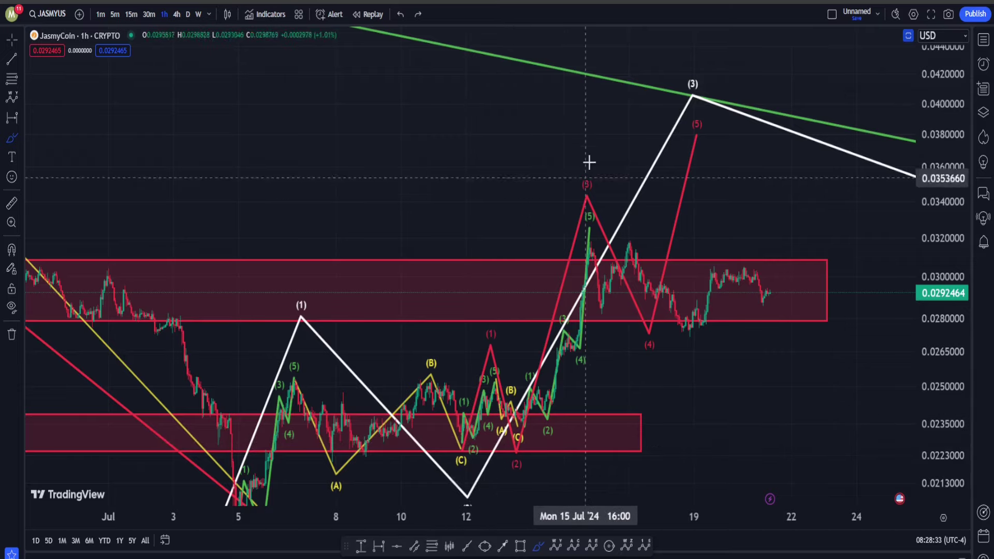
pyautogui.press('Escape')
# Step: Shift the white wave (3) point slightly forward in time around 19 July, and check the projected white waves (4) and (5)
pyautogui.moveTo(792, 65); pyautogui.dragTo(755, 93)
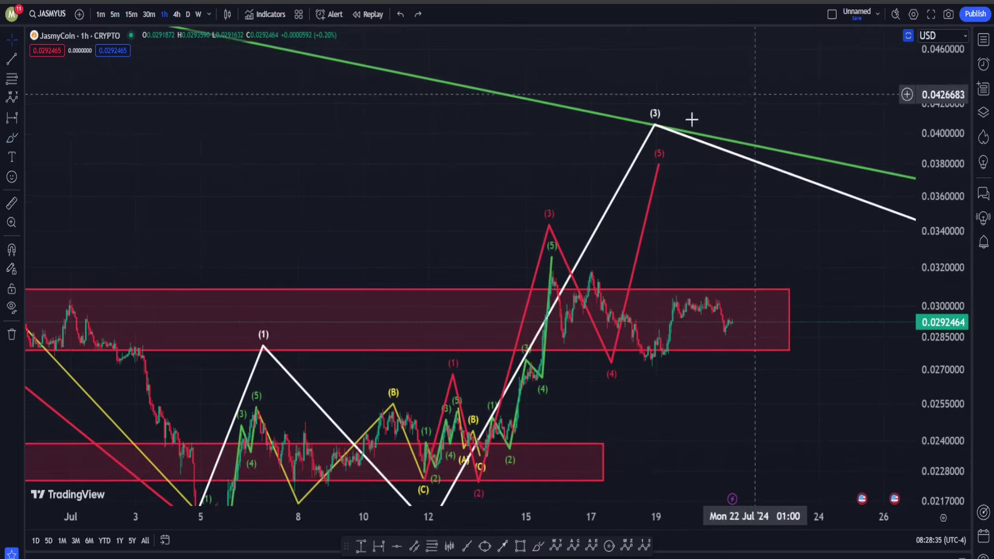
pyautogui.moveTo(657, 125); pyautogui.dragTo(664, 126)
pyautogui.moveTo(776, 94)
pyautogui.mouseDown()
pyautogui.moveTo(725, 116)
pyautogui.moveTo(421, 122)
pyautogui.mouseUp()
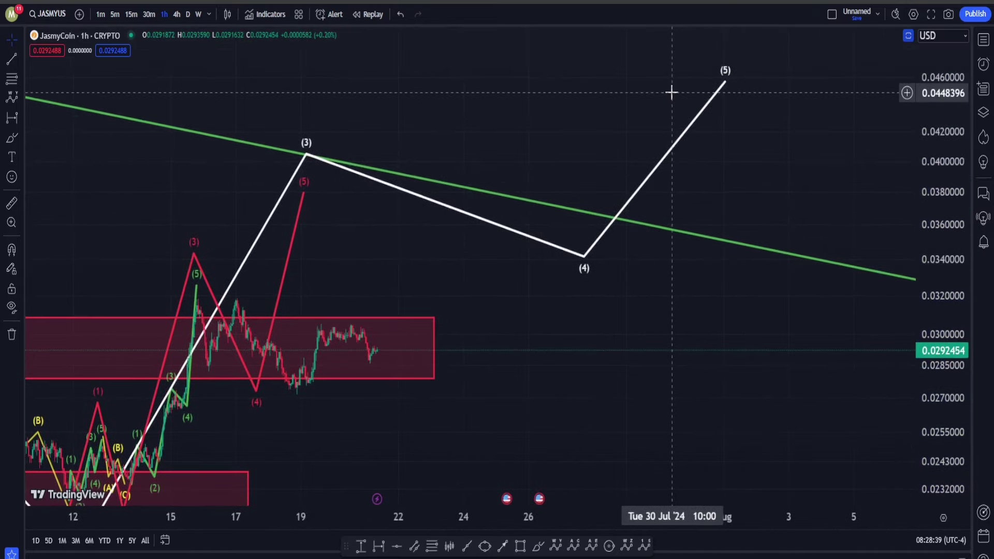
pyautogui.moveTo(361, 127); pyautogui.dragTo(642, 78)
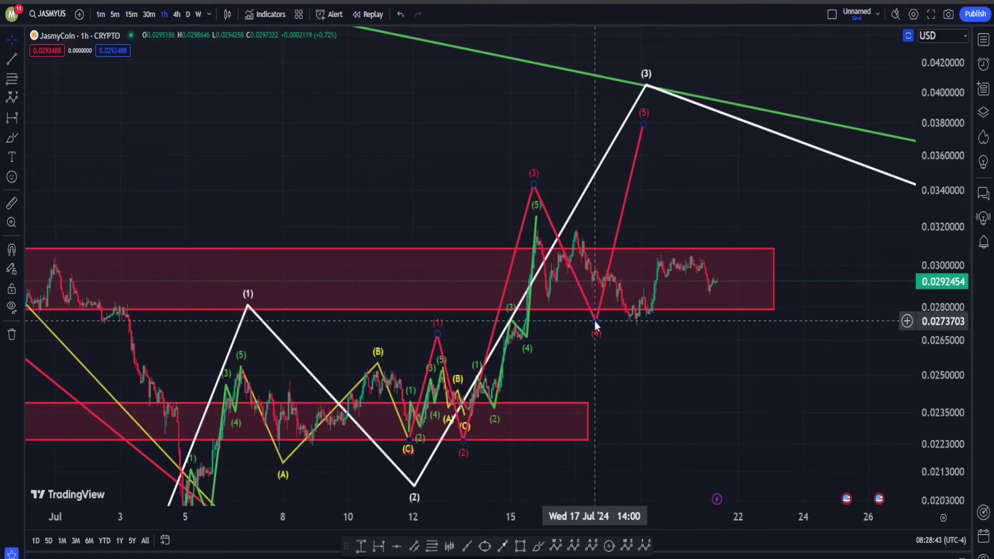
# Step: Move the red wave (4) point to the 18 July low at 0.0274197 and red wave (5) to 0.0389513 on 19 July
pyautogui.moveTo(594, 321)
pyautogui.mouseDown()
pyautogui.moveTo(603, 299)
pyautogui.moveTo(632, 296)
pyautogui.moveTo(645, 314)
pyautogui.moveTo(653, 301)
pyautogui.mouseUp()
pyautogui.moveTo(638, 315)
pyautogui.mouseDown()
pyautogui.moveTo(640, 299)
pyautogui.moveTo(653, 296)
pyautogui.moveTo(621, 291)
pyautogui.moveTo(662, 301)
pyautogui.mouseUp()
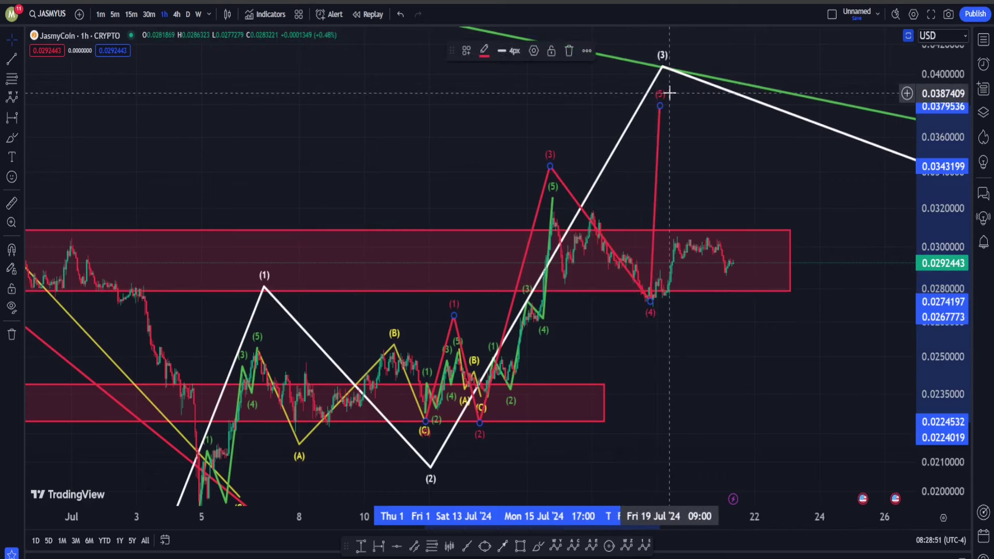
pyautogui.moveTo(659, 104); pyautogui.dragTo(671, 90)
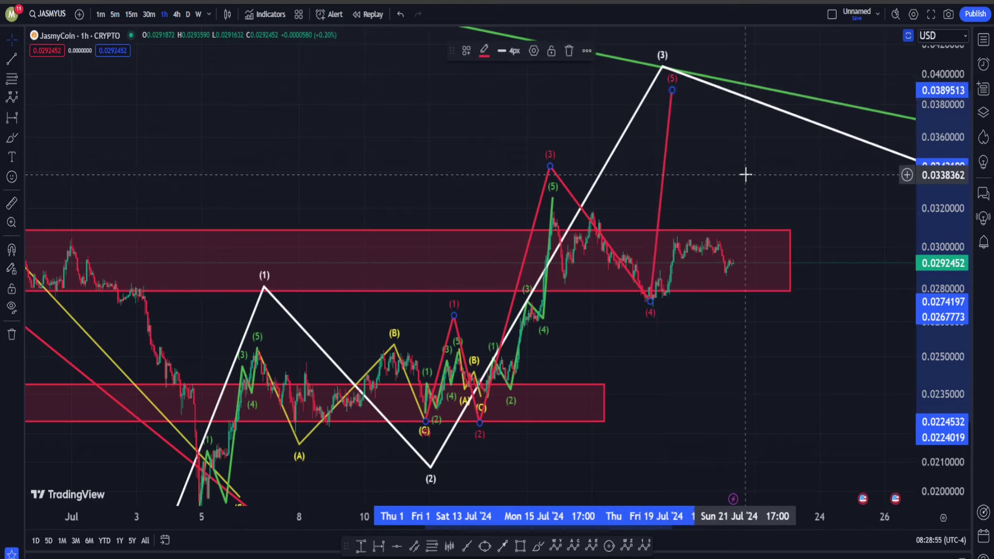
# Step: Switch to the 15-minute chart and frame the decline from the 17 July high down to red wave (4)
pyautogui.doubleClick(957, 158)
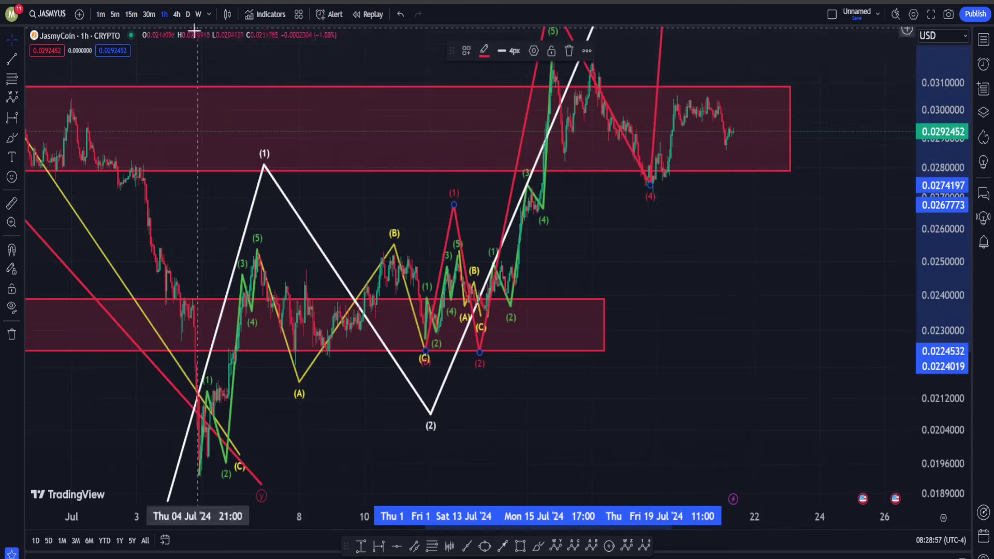
pyautogui.click(133, 17)
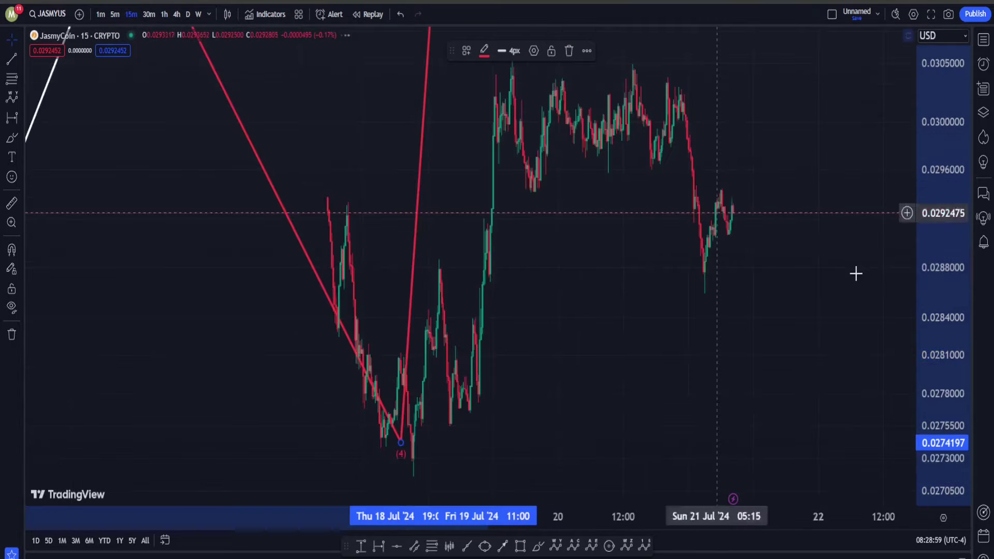
pyautogui.scroll(-2, 681, 231)
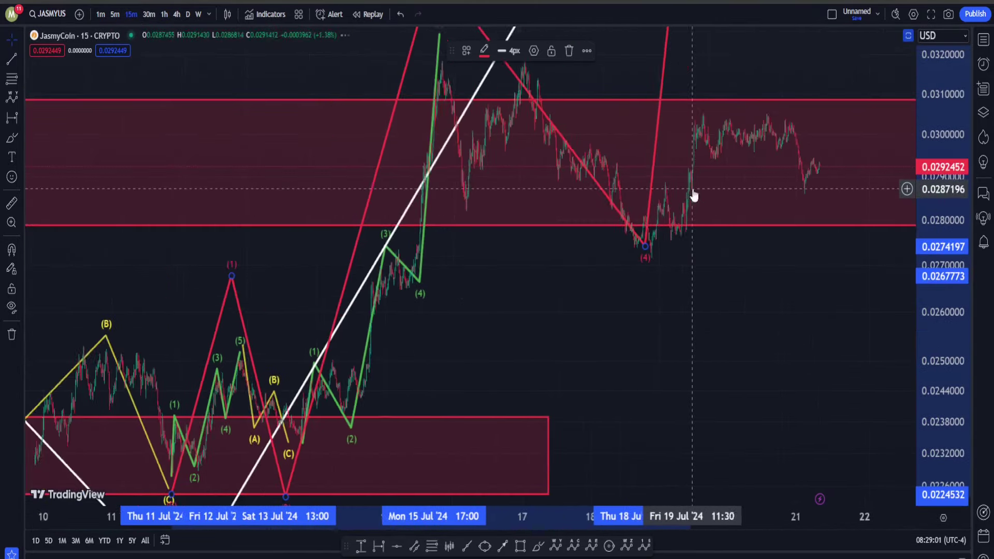
pyautogui.scroll(7, 693, 194)
pyautogui.moveTo(595, 249); pyautogui.dragTo(667, 259)
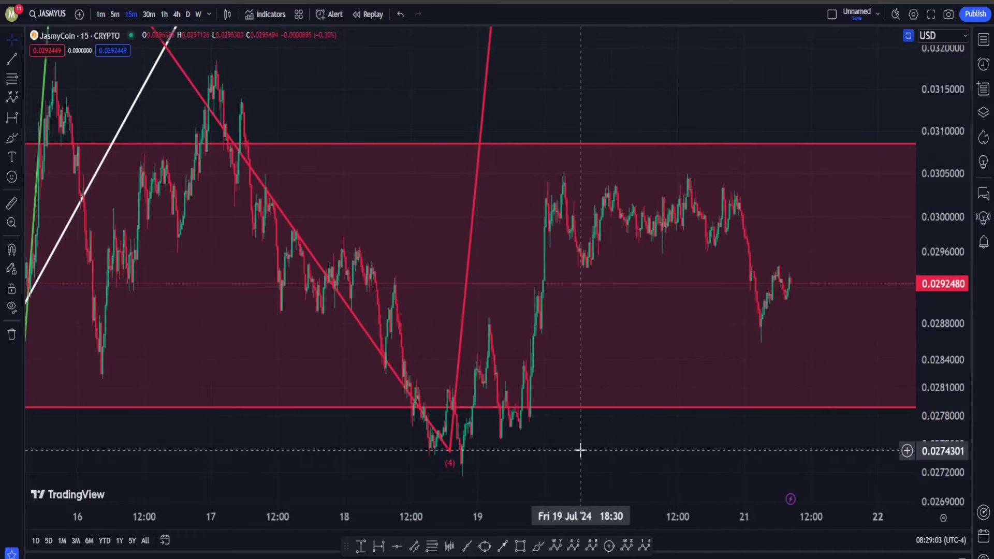
pyautogui.moveTo(517, 433); pyautogui.dragTo(748, 420)
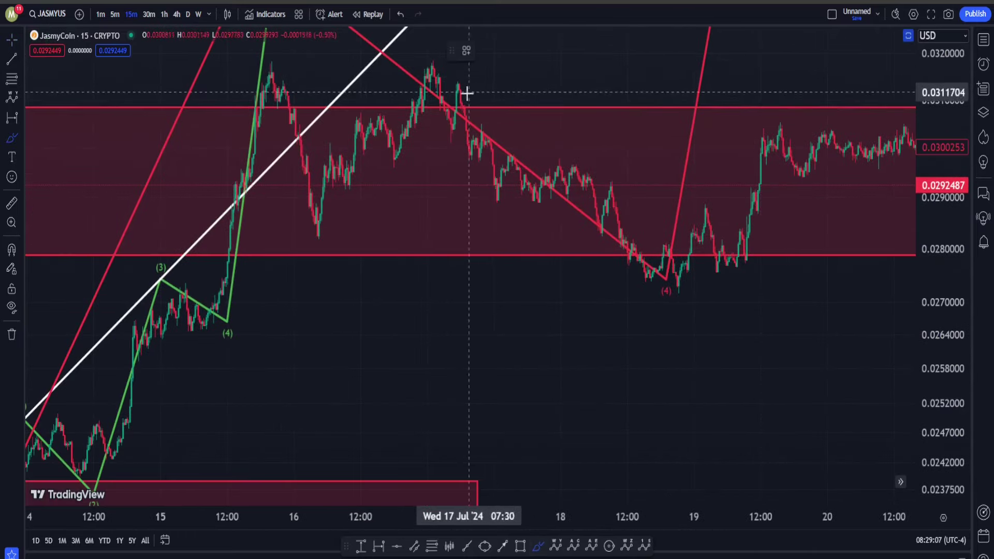
# Step: Circle the 17 July high and the low around red wave (4) freehand, and undo both circles
pyautogui.moveTo(465, 94); pyautogui.dragTo(450, 100)
pyautogui.moveTo(688, 253)
pyautogui.mouseDown()
pyautogui.moveTo(619, 271)
pyautogui.moveTo(691, 254)
pyautogui.mouseUp()
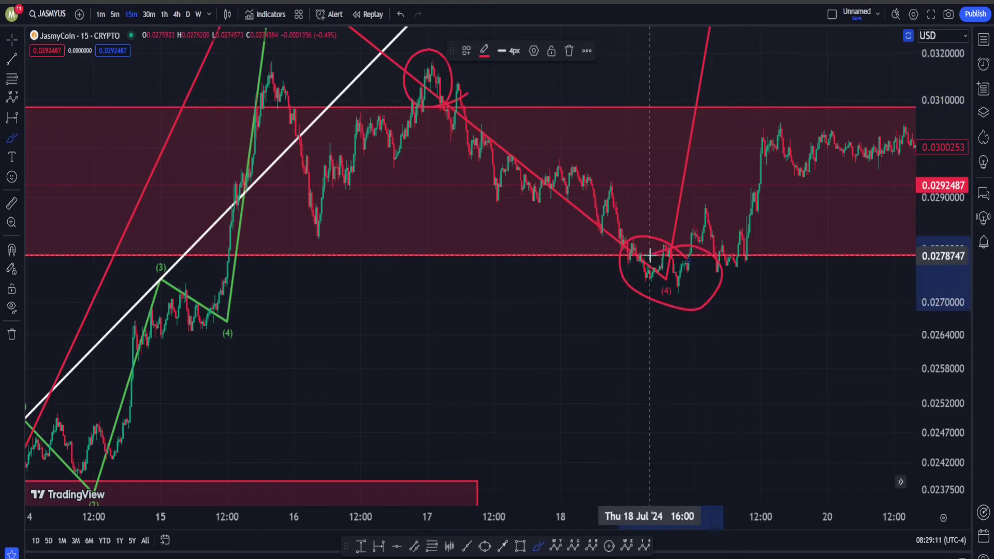
pyautogui.hotkey('ctrl', 'z')
pyautogui.hotkey('ctrl', 'z')
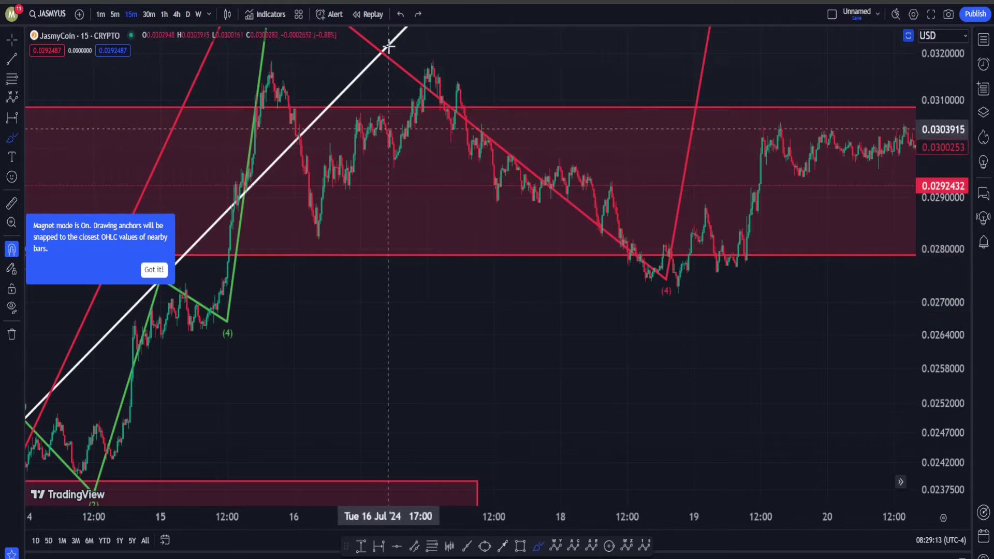
pyautogui.press('Escape')
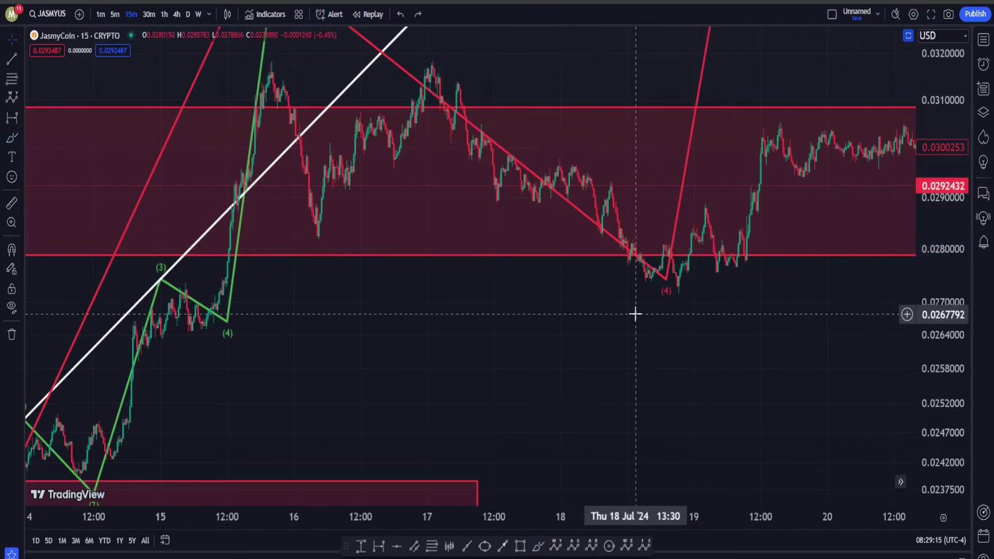
# Step: Draw a yellow example ABC correction in the empty area, from 0.0293297 on 24 July to (C) near 0.02921 on 26 July
pyautogui.moveTo(802, 380); pyautogui.dragTo(5, 362)
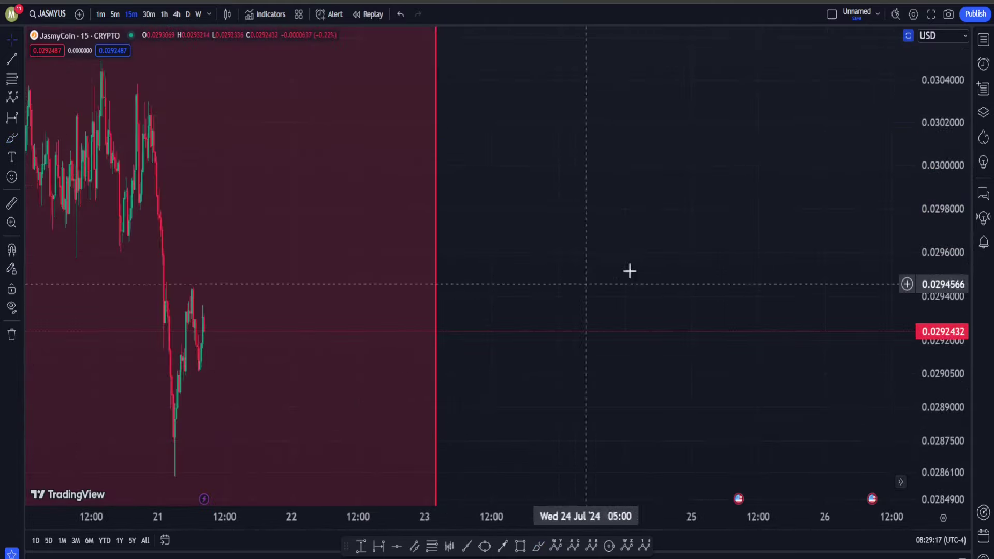
pyautogui.moveTo(650, 273); pyautogui.dragTo(237, 301)
pyautogui.click(382, 123)
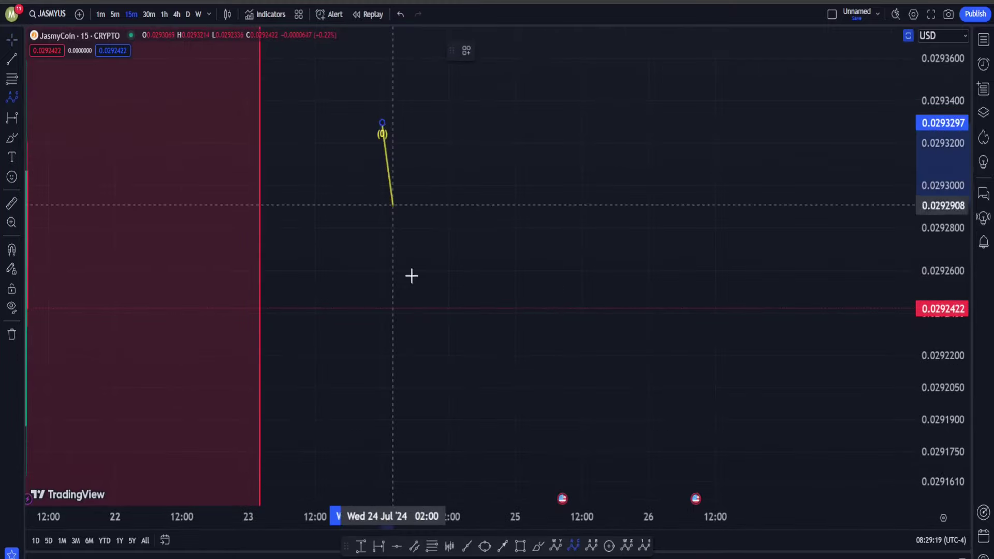
pyautogui.click(423, 328)
pyautogui.click(616, 180)
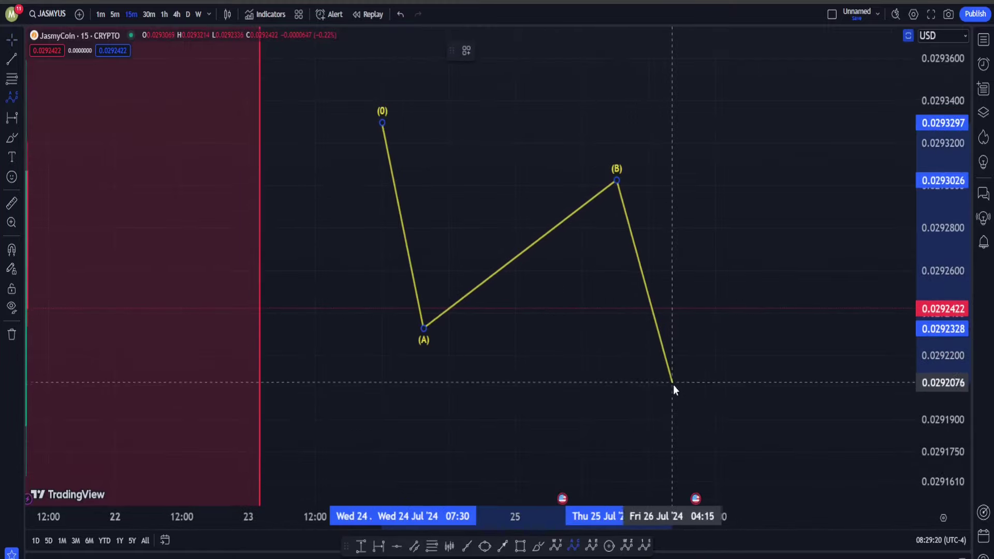
# Step: Draw a red five-wave impulse along the example's wave (A), from about 0.02933 down to (5) just below the (A) point
pyautogui.click(644, 545)
pyautogui.click(365, 120)
pyautogui.click(366, 203)
pyautogui.click(414, 150)
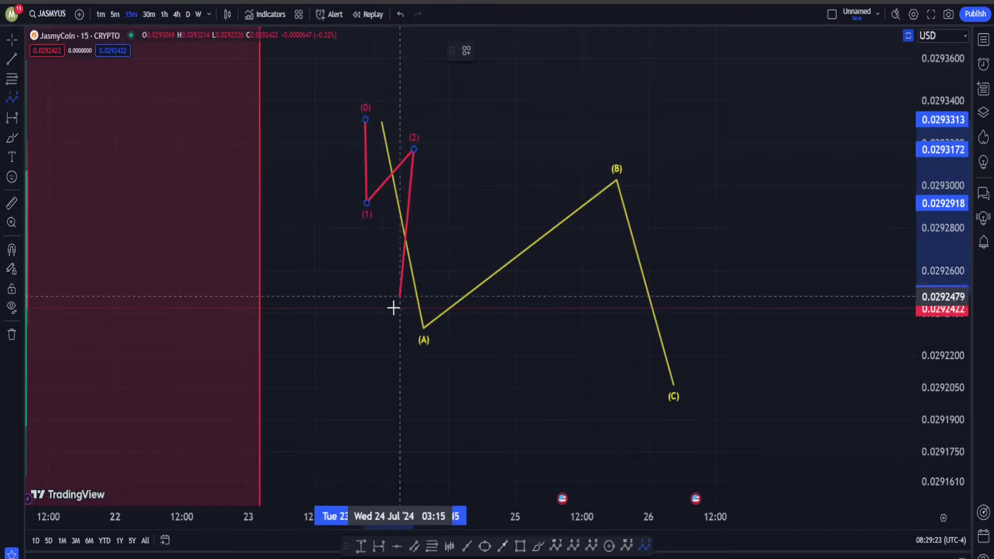
pyautogui.click(392, 308)
pyautogui.click(437, 254)
pyautogui.click(425, 344)
# Step: Draw a red WXY correction along the example's wave (B), with w at 0.0292901, x at 0.0292410 and y near (B)
pyautogui.click(555, 544)
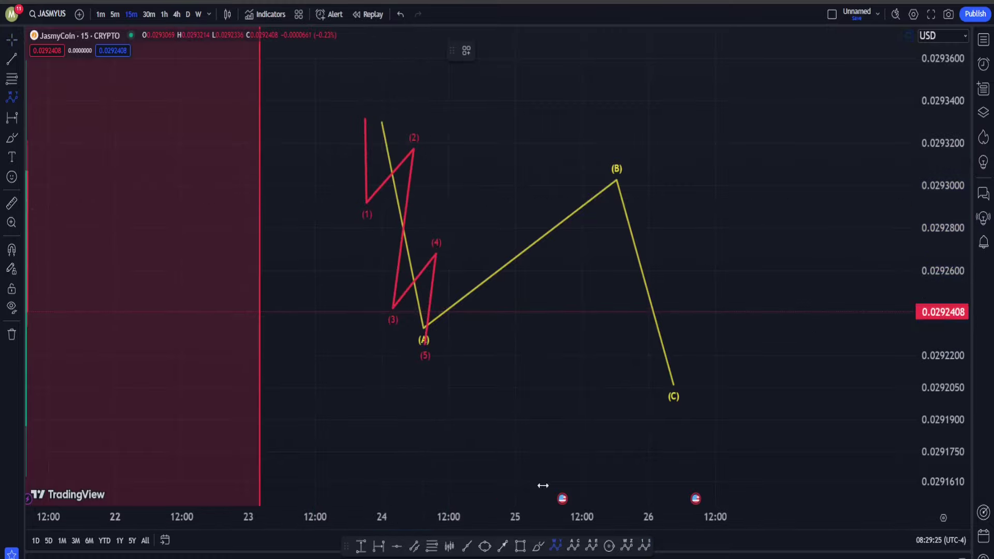
pyautogui.click(435, 340)
pyautogui.click(500, 207)
pyautogui.click(535, 311)
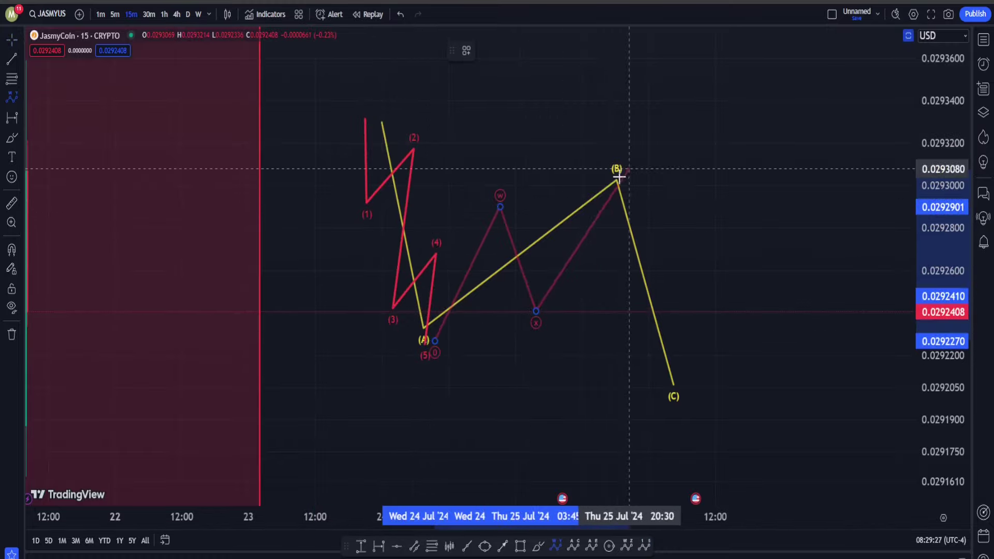
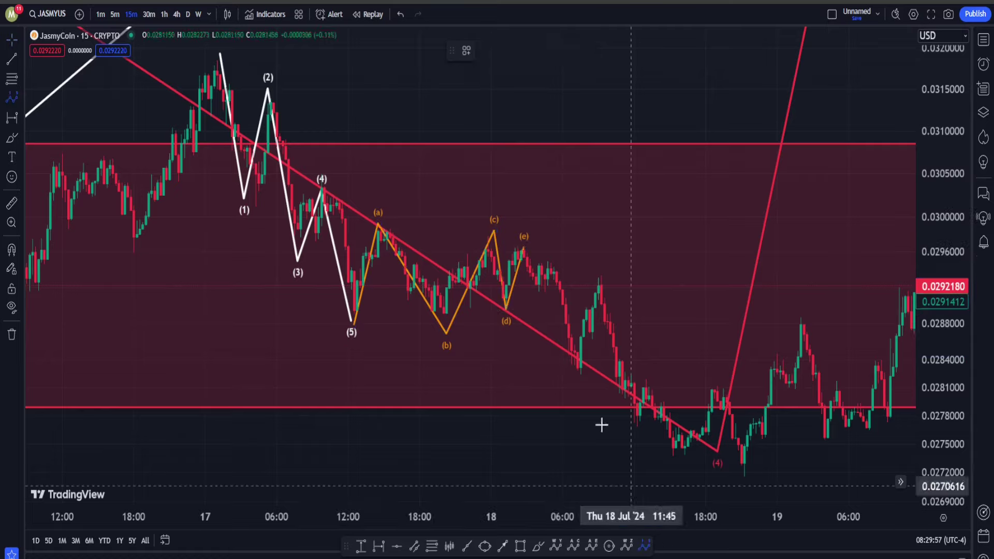
# Step: Draw a white five-wave impulse from the orange (e) point at 0.0296563 down to the 18 July low near 0.0272
pyautogui.click(524, 247)
pyautogui.click(562, 374)
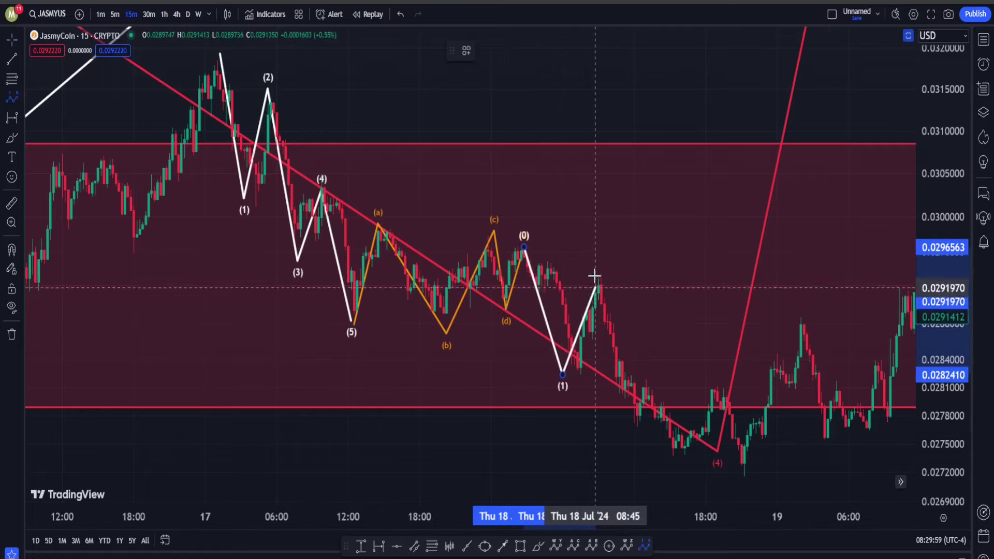
pyautogui.click(595, 277)
pyautogui.click(660, 446)
pyautogui.click(716, 381)
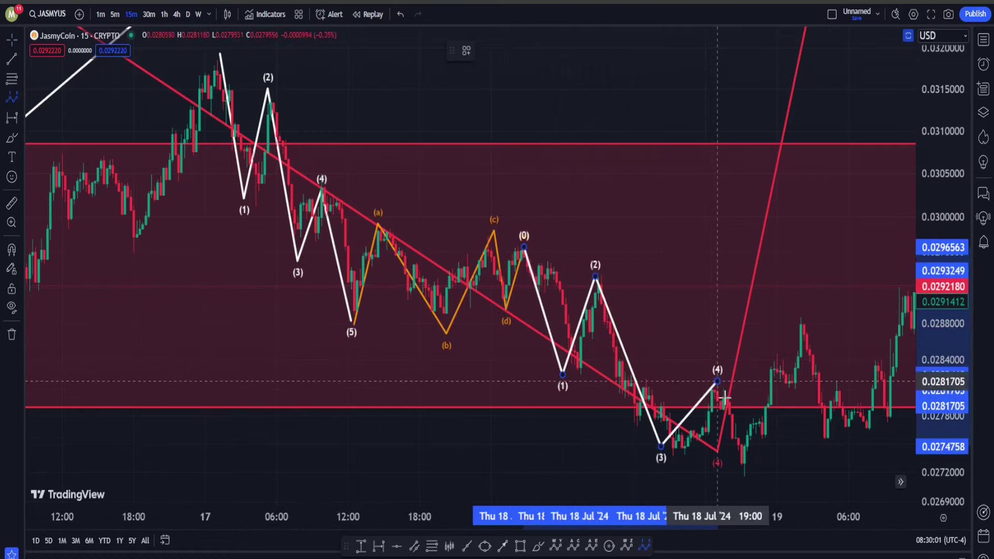
pyautogui.click(745, 474)
# Step: Draw a yellow ABC over the whole decline, from 0.0319365 through (A) 0.0284592 and (B) 0.0303492 to (C) 0.0271915
pyautogui.scroll(-3, 723, 365)
pyautogui.moveTo(652, 455); pyautogui.dragTo(538, 465)
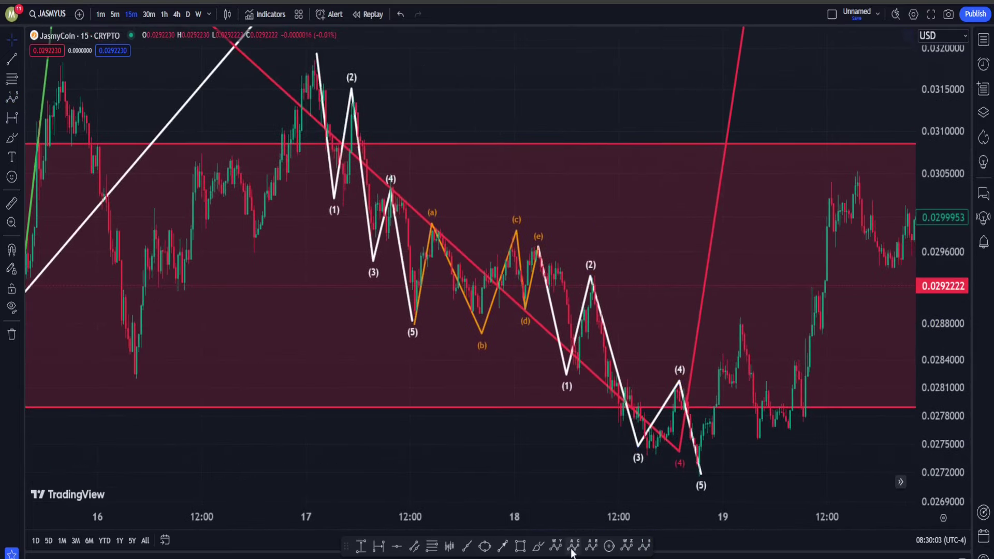
pyautogui.click(573, 546)
pyautogui.click(303, 54)
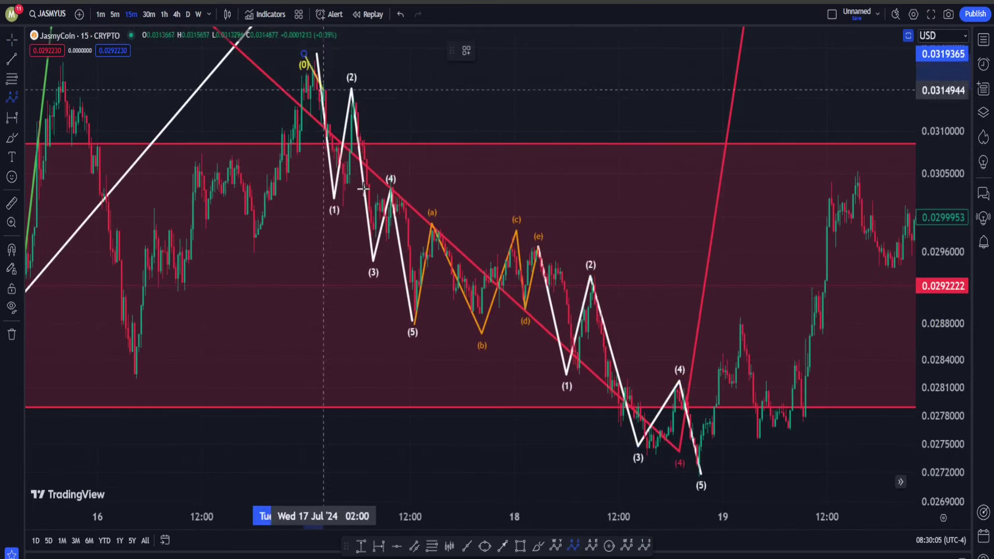
pyautogui.click(413, 354)
pyautogui.click(512, 187)
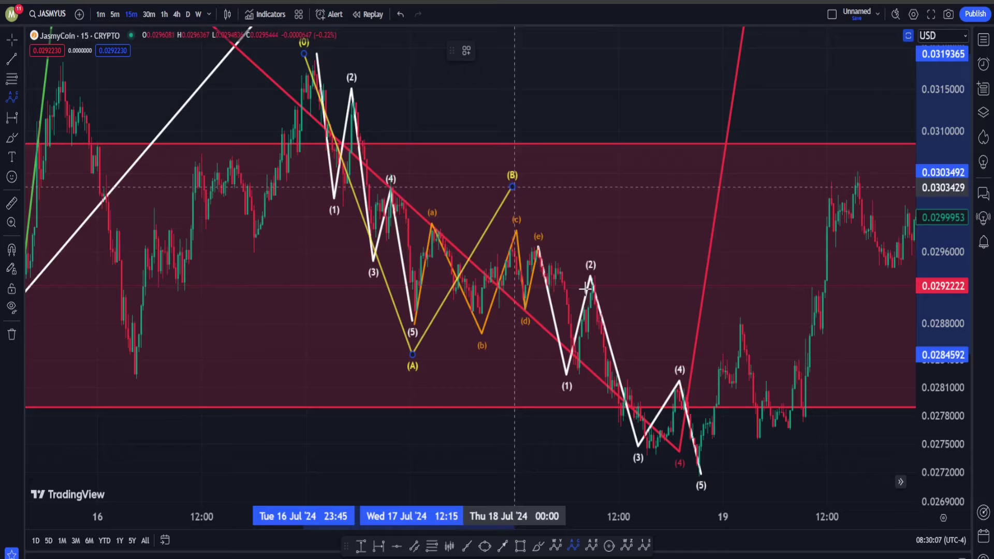
pyautogui.click(695, 473)
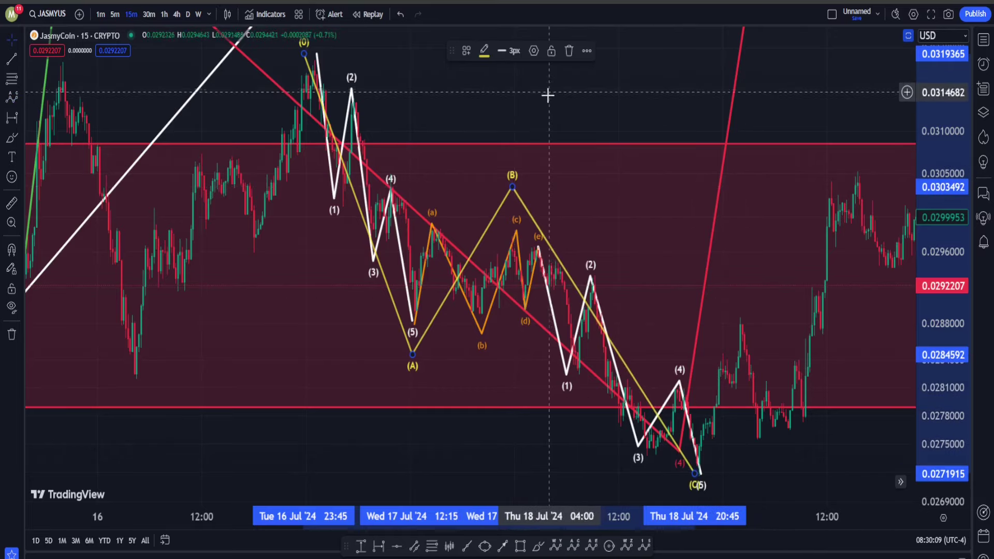
# Step: Move the red wave (4) point ahead to 21 July at 0.0262789, beyond the completed yellow ABC
pyautogui.scroll(-2, 547, 95)
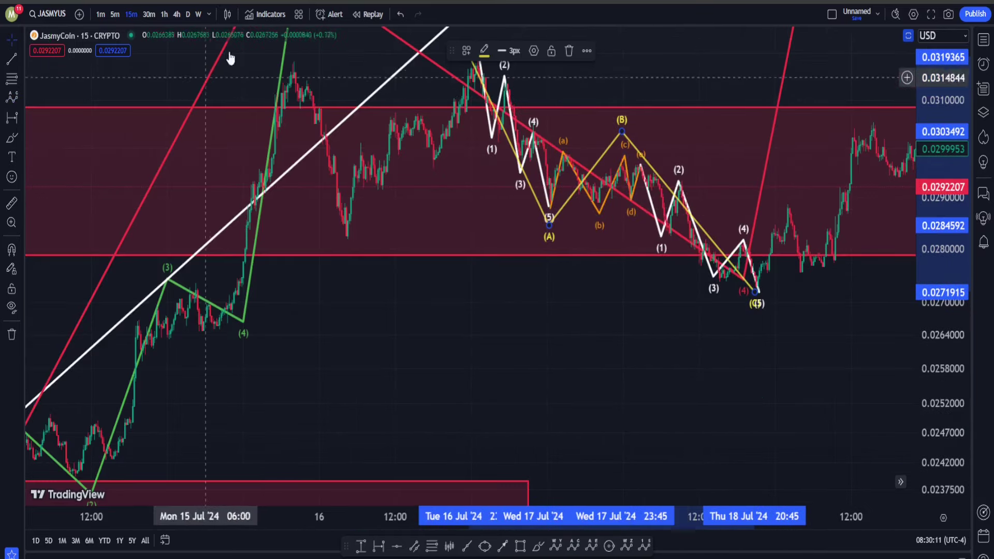
pyautogui.scroll(-2, 608, 289)
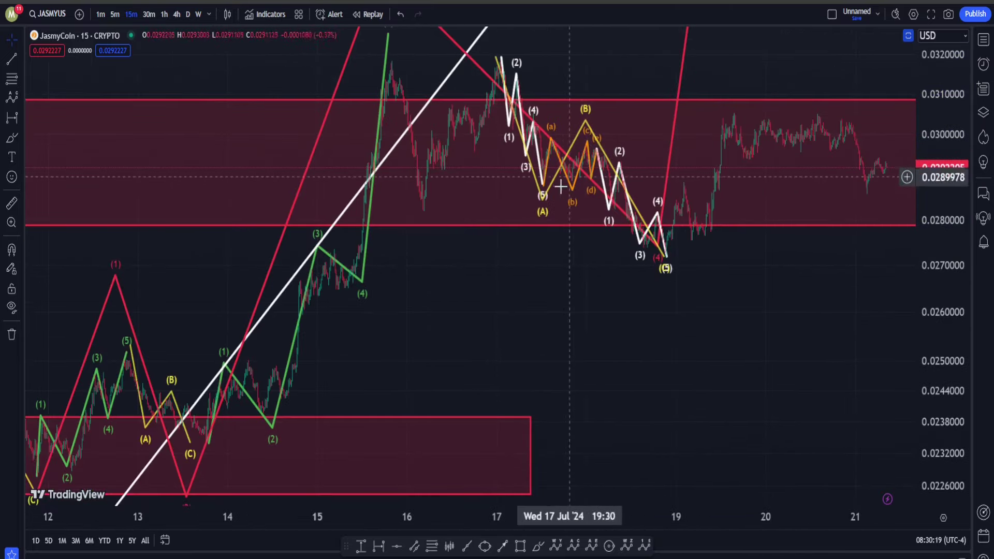
pyautogui.moveTo(961, 176); pyautogui.dragTo(960, 248)
pyautogui.moveTo(836, 344); pyautogui.dragTo(718, 484)
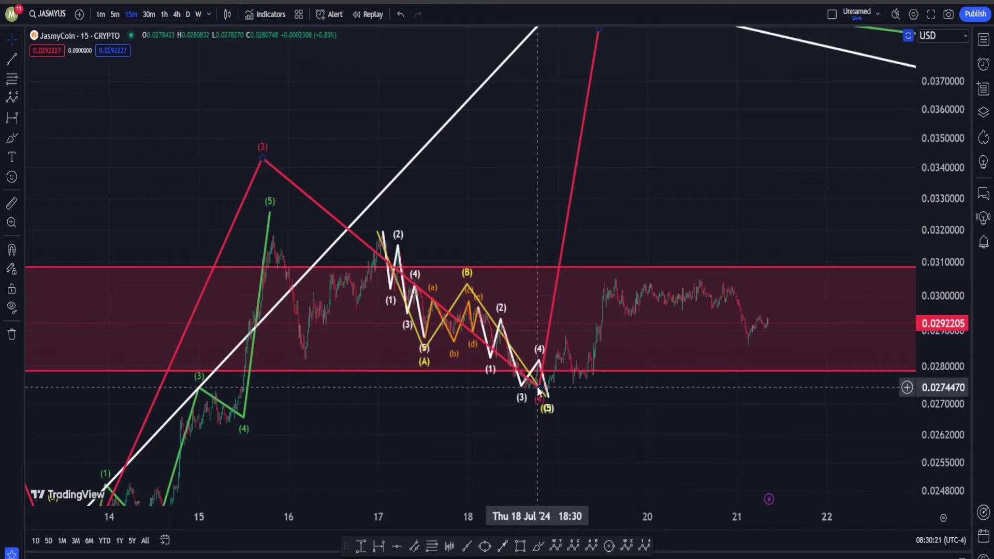
pyautogui.click(538, 403)
pyautogui.moveTo(540, 389); pyautogui.dragTo(780, 432)
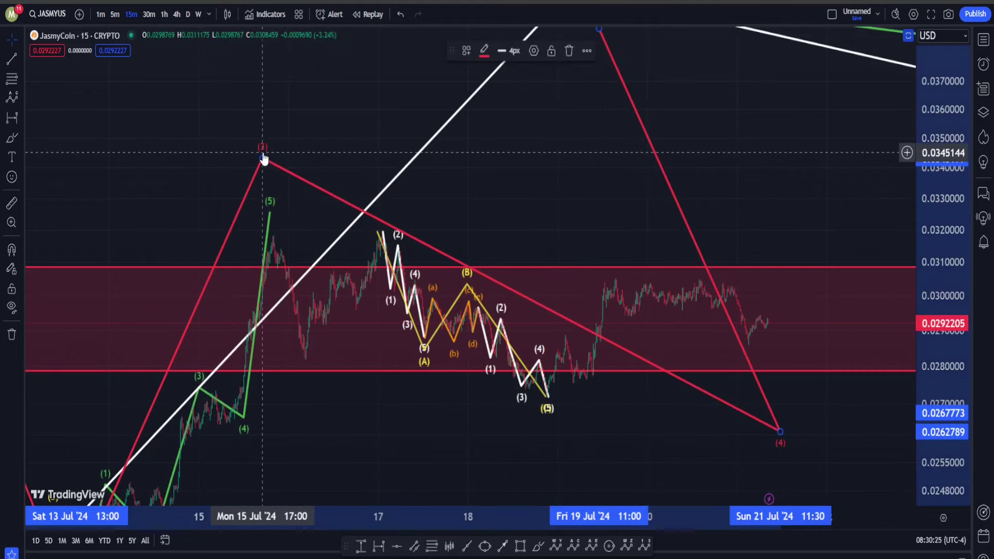
# Step: Try the red wave (3) point at the 17 July high, and place it at the 15 July high beside green (5)
pyautogui.moveTo(263, 158); pyautogui.dragTo(378, 227)
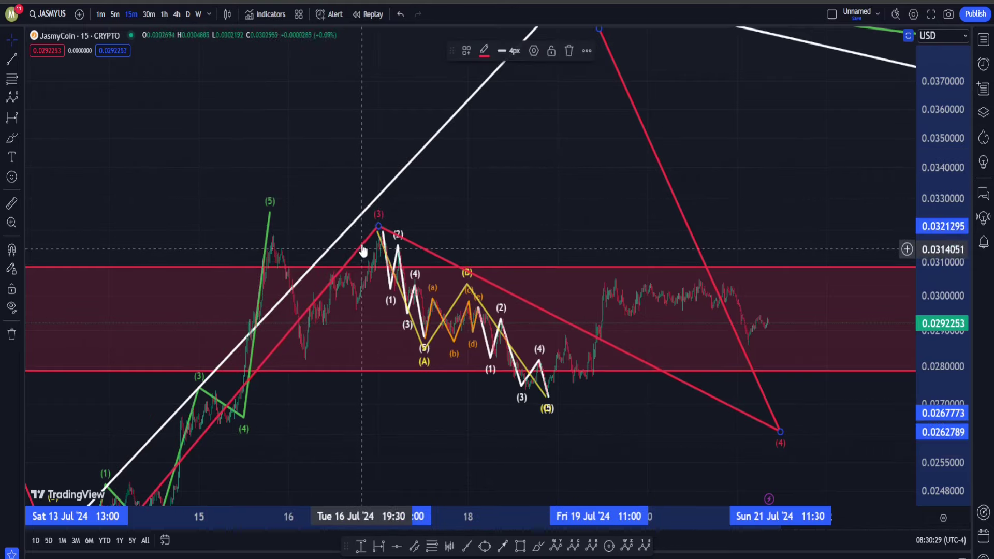
pyautogui.moveTo(378, 229); pyautogui.dragTo(272, 225)
pyautogui.moveTo(506, 195); pyautogui.dragTo(454, 197)
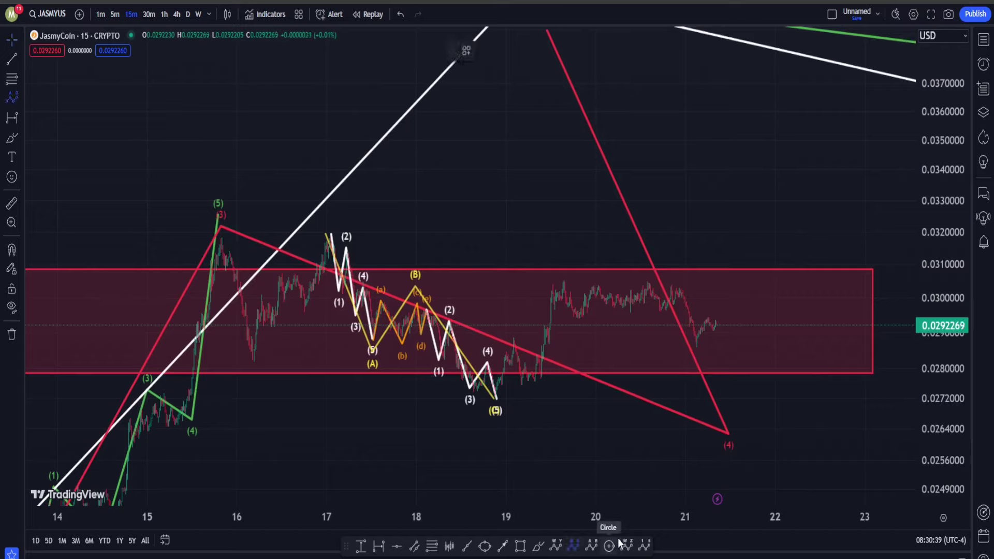
# Step: Draw a red WXY correction from the 15 July high through w at 0.0281995 and x on 17 July to y at 0.0269279
pyautogui.click(555, 546)
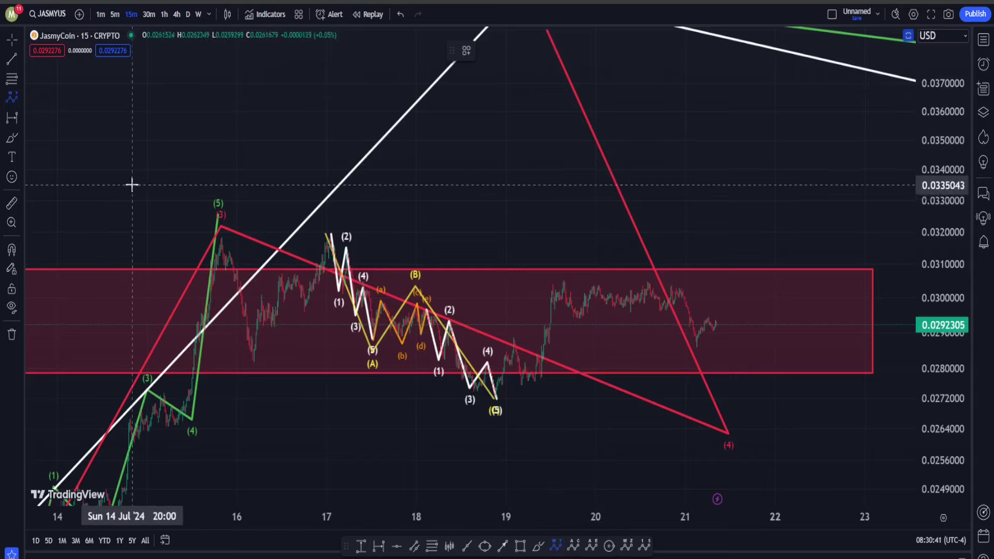
pyautogui.click(217, 215)
pyautogui.click(250, 361)
pyautogui.click(346, 216)
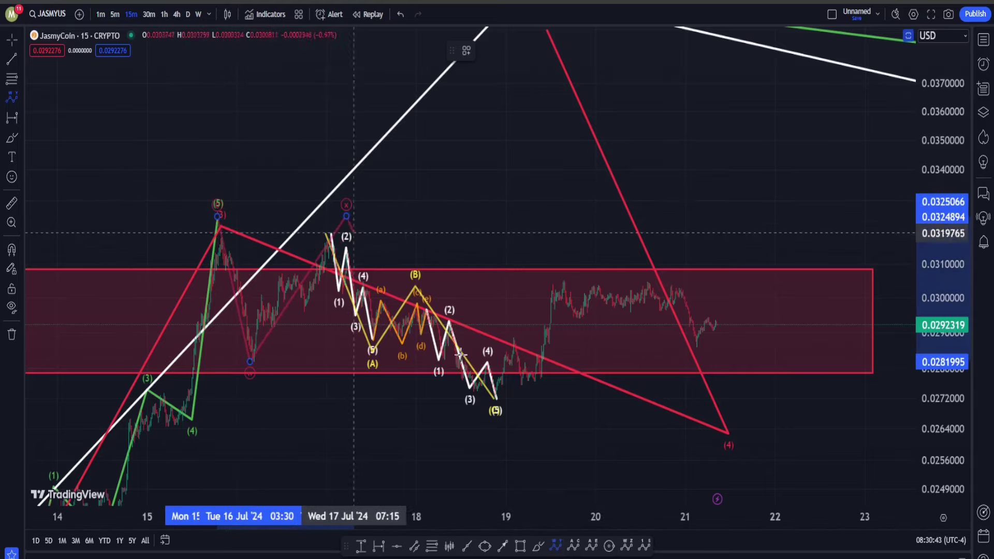
pyautogui.click(503, 408)
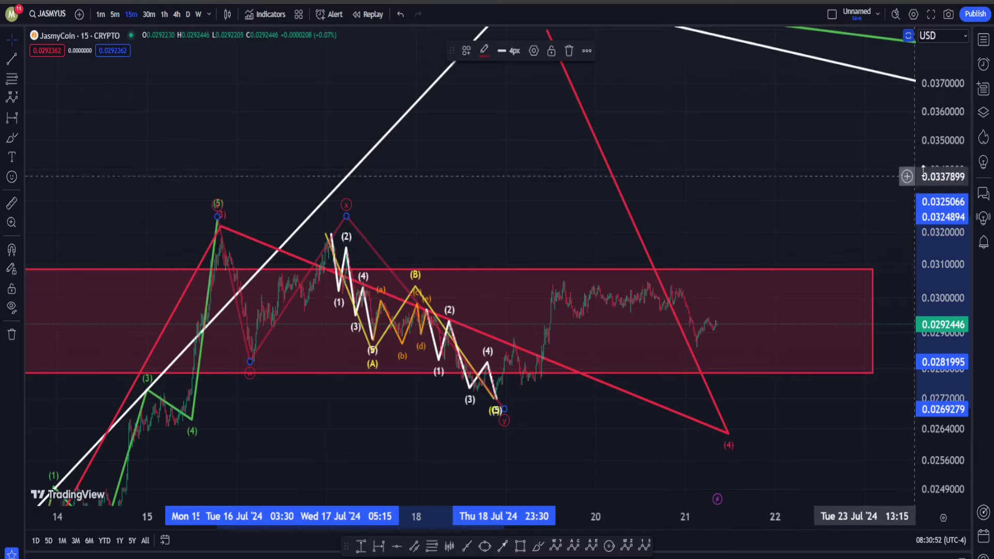
# Step: Move the red wave (4) point back to 19 July at 0.0260734, just beyond the WXY's y point
pyautogui.doubleClick(945, 160)
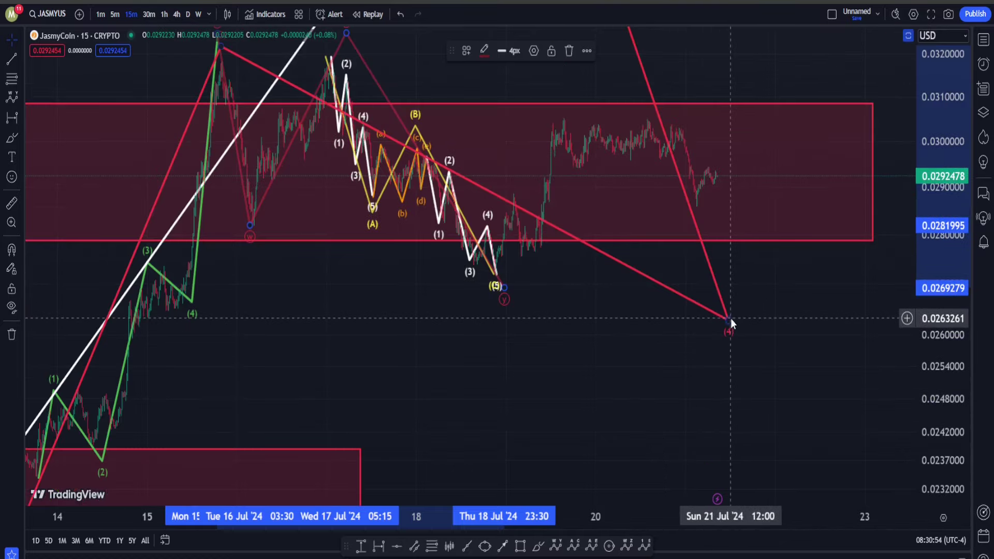
pyautogui.moveTo(729, 320)
pyautogui.mouseDown()
pyautogui.moveTo(708, 331)
pyautogui.moveTo(529, 331)
pyautogui.mouseUp()
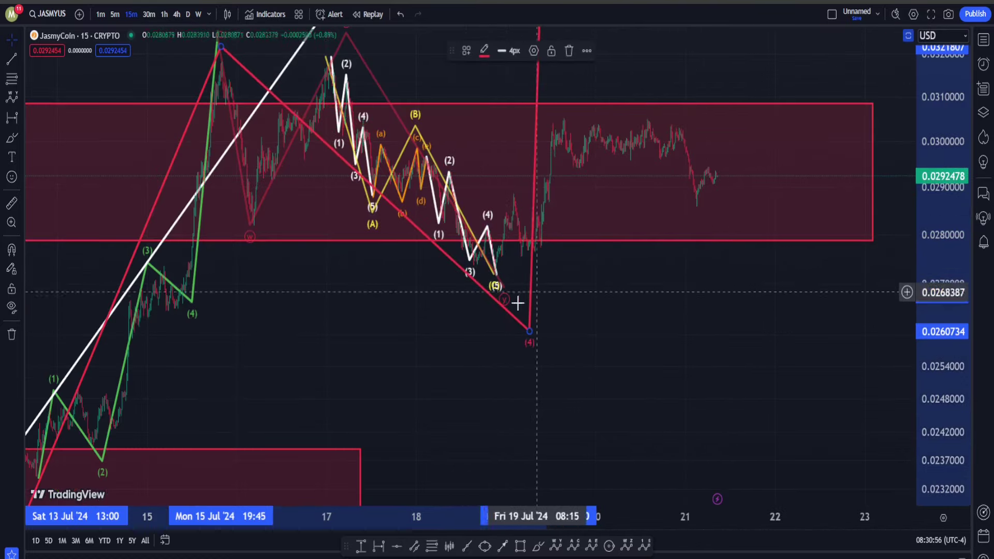
# Step: Draw a white impulse from 0.0272279 through (1) 0.0289855, (2) 0.0274867, (3) 0.0305100 and (4) 0.0286863 to (5) 0.0321399
pyautogui.scroll(5, 413, 248)
pyautogui.moveTo(362, 259); pyautogui.dragTo(627, 534)
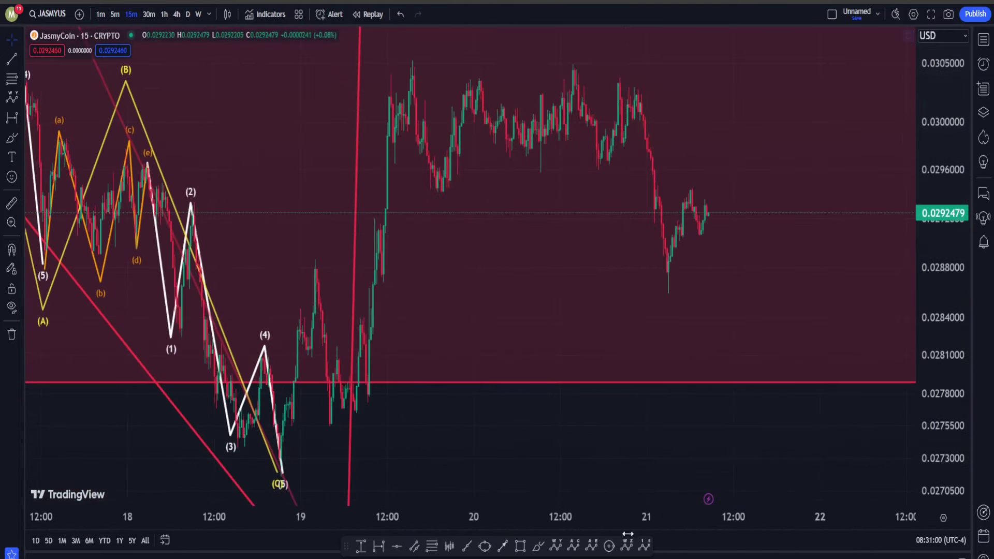
pyautogui.click(645, 546)
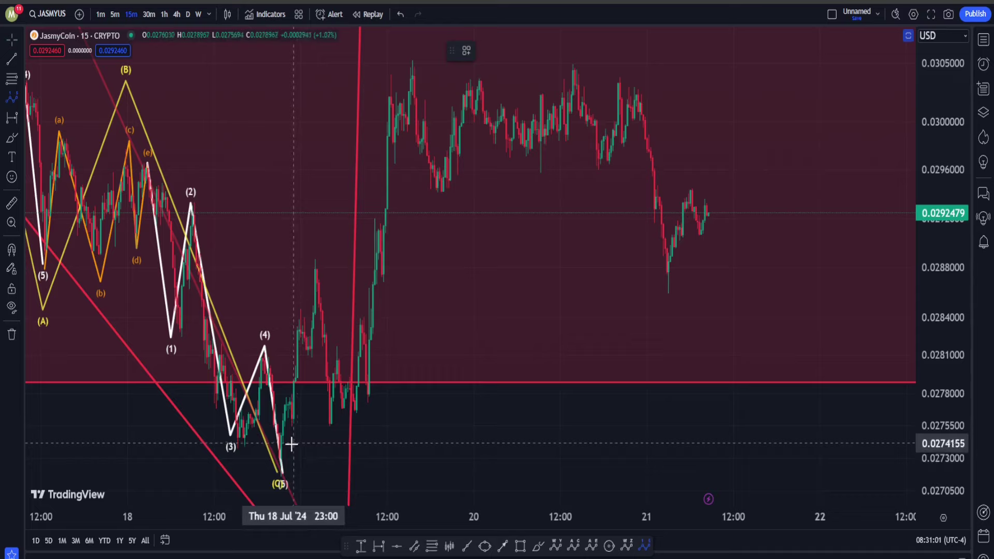
pyautogui.click(282, 469)
pyautogui.click(311, 245)
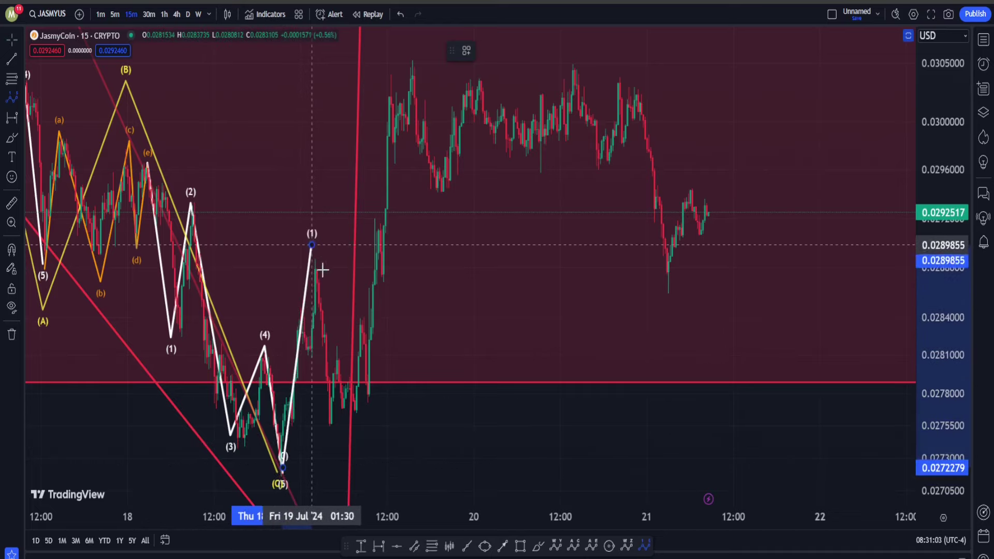
pyautogui.click(339, 434)
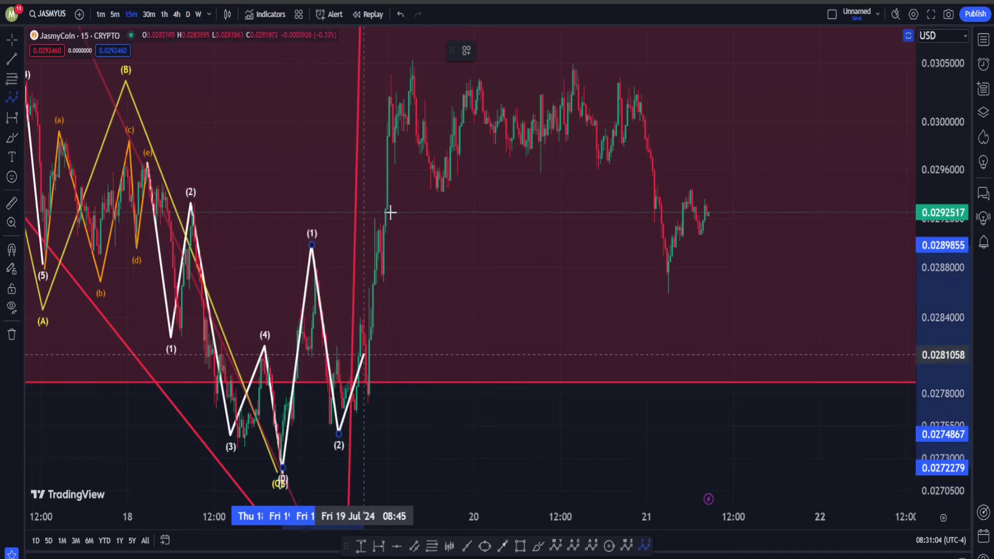
pyautogui.click(402, 62)
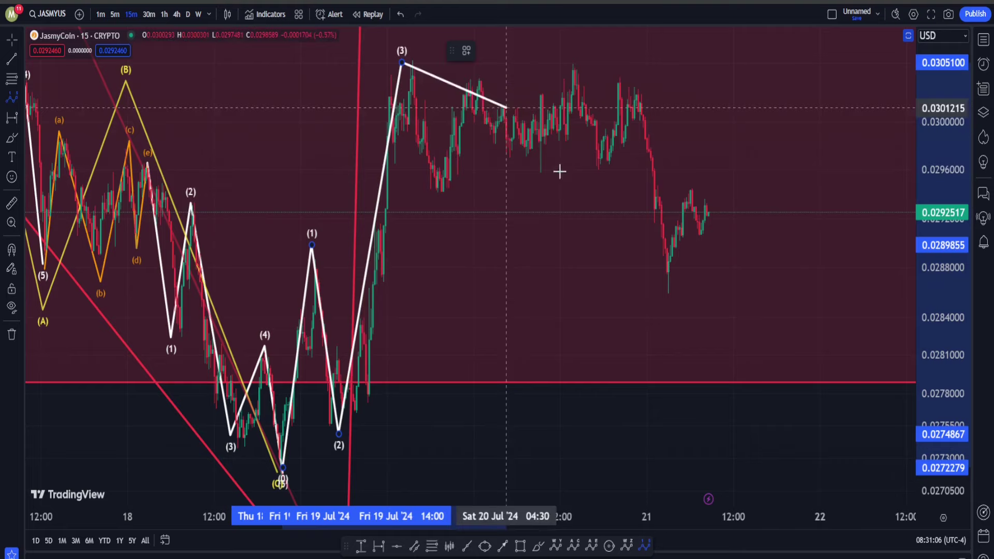
pyautogui.click(667, 281)
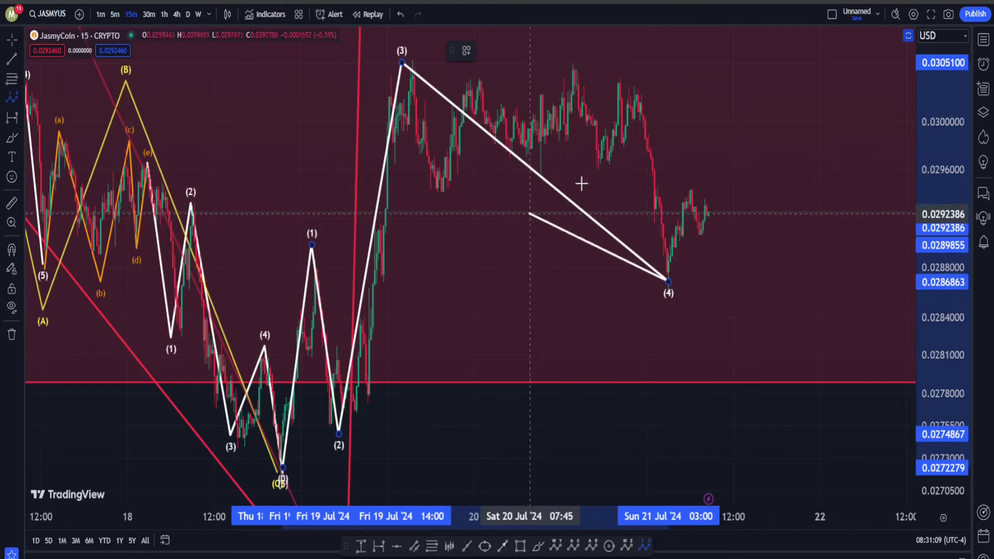
pyautogui.moveTo(935, 217); pyautogui.dragTo(935, 407)
pyautogui.click(701, 75)
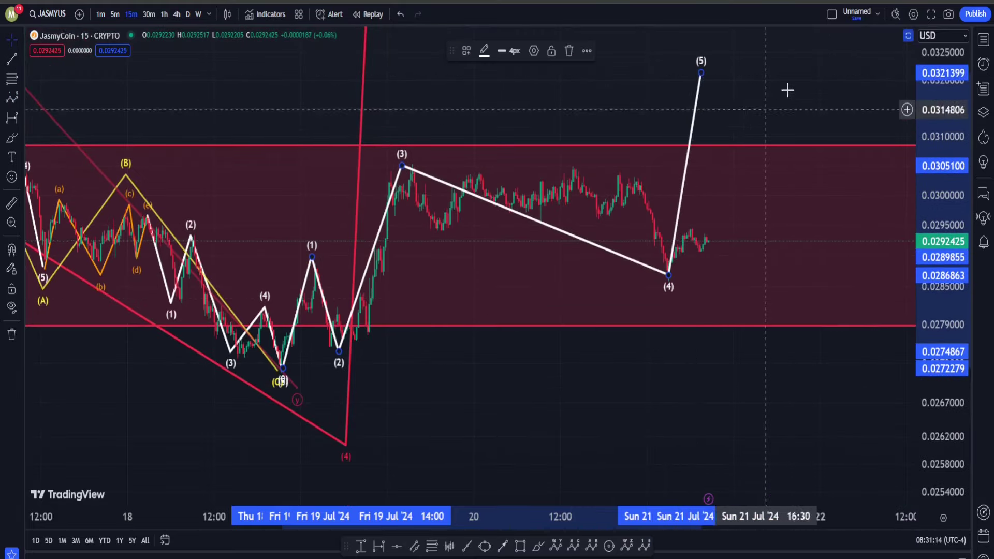
# Step: Brush a red projected path from the latest white (4) up through the zone to about 0.0327 on 22 July
pyautogui.scroll(-5, 579, 176)
pyautogui.scroll(-3, 584, 164)
pyautogui.moveTo(777, 125); pyautogui.dragTo(524, 250)
pyautogui.moveTo(621, 263); pyautogui.dragTo(596, 191)
pyautogui.moveTo(921, 233); pyautogui.dragTo(920, 317)
pyautogui.moveTo(708, 230); pyautogui.dragTo(723, 246)
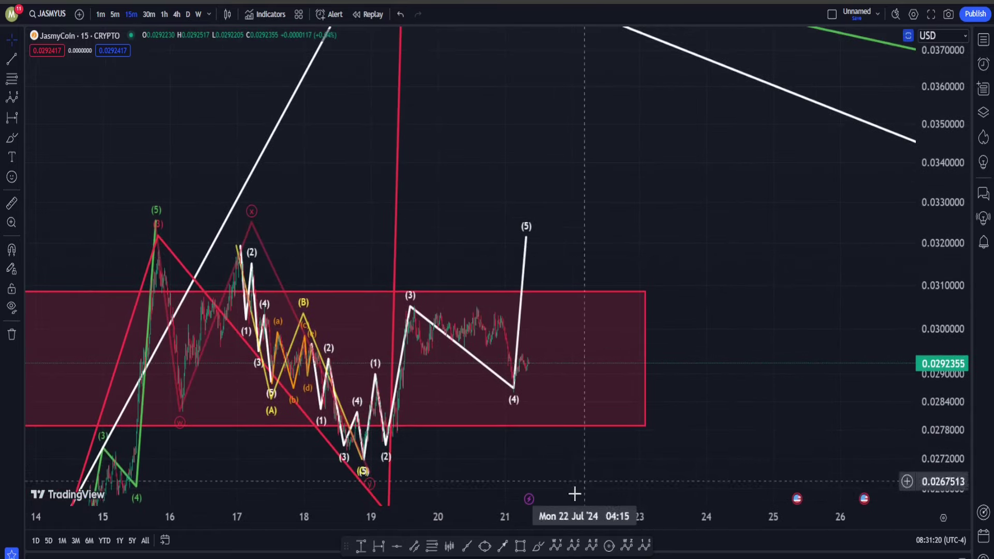
pyautogui.click(540, 546)
pyautogui.moveTo(519, 385); pyautogui.dragTo(578, 211)
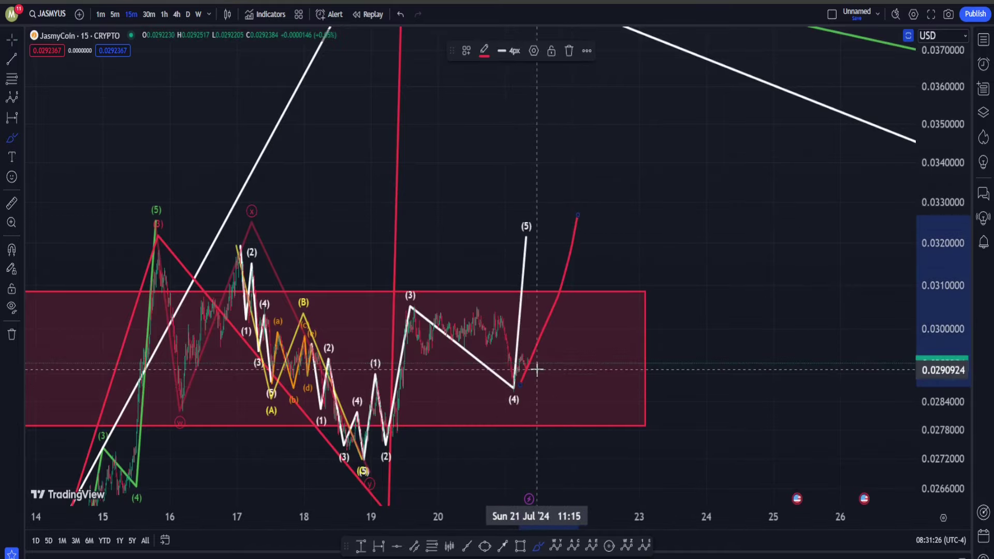
# Step: Brush circles around the 19 July white (2) low at the zone's lower edge and undo them
pyautogui.moveTo(401, 433)
pyautogui.mouseDown()
pyautogui.moveTo(363, 440)
pyautogui.moveTo(394, 420)
pyautogui.mouseUp()
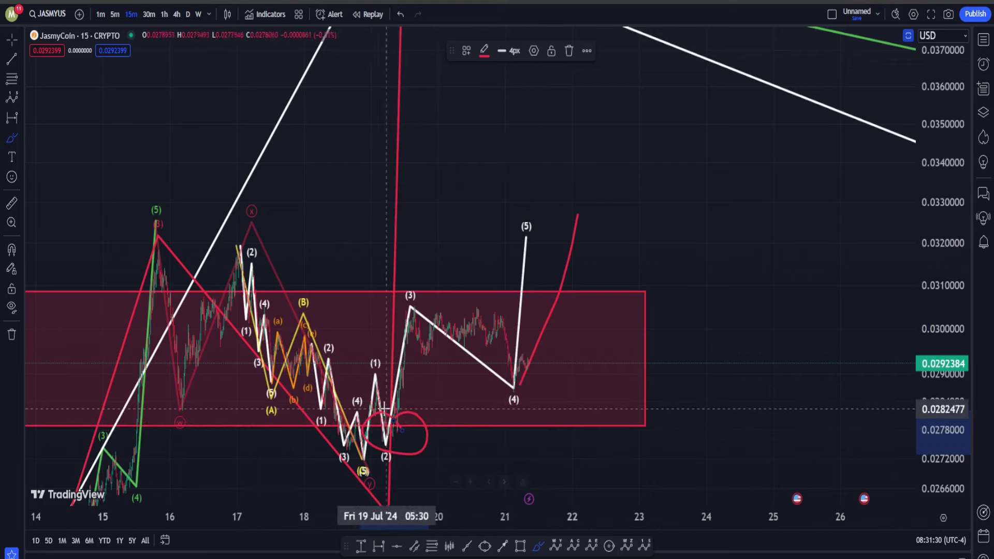
pyautogui.moveTo(408, 419)
pyautogui.mouseDown()
pyautogui.moveTo(371, 431)
pyautogui.moveTo(384, 420)
pyautogui.mouseUp()
pyautogui.press('ctrl')
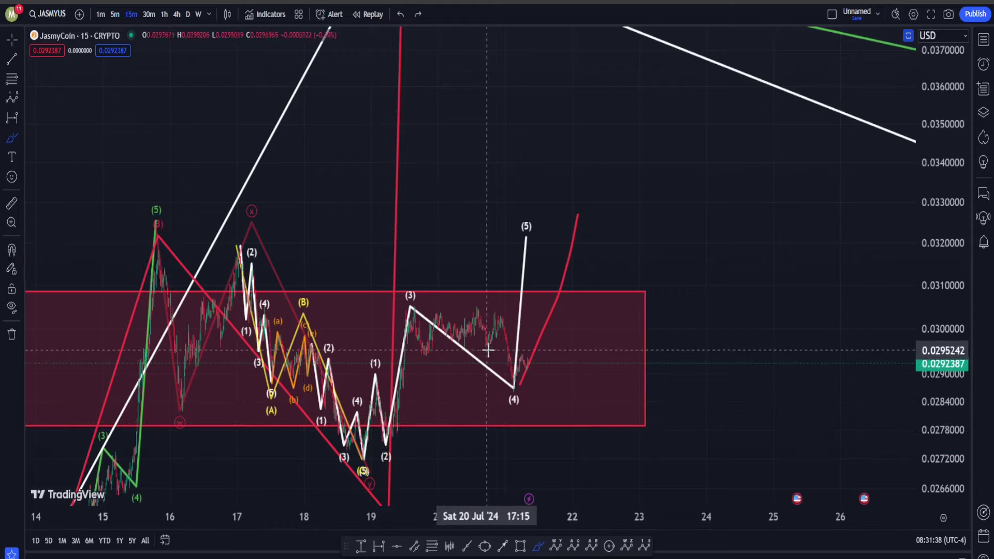
# Step: Brush a second, steeper red path from the latest price to about 0.0316, and undo both projected paths
pyautogui.moveTo(519, 374); pyautogui.dragTo(554, 259)
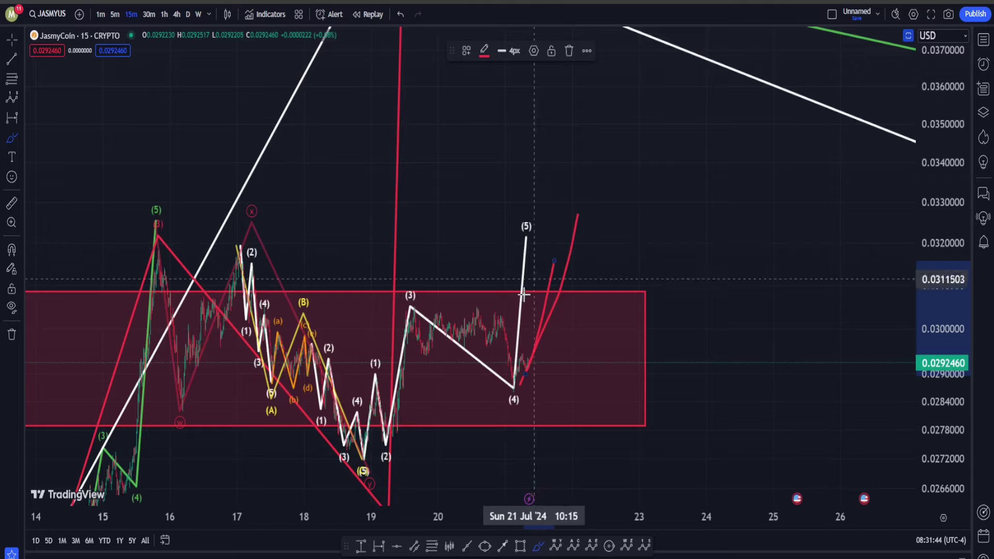
pyautogui.press('ctrl')
pyautogui.hotkey('ctrl', 'z')
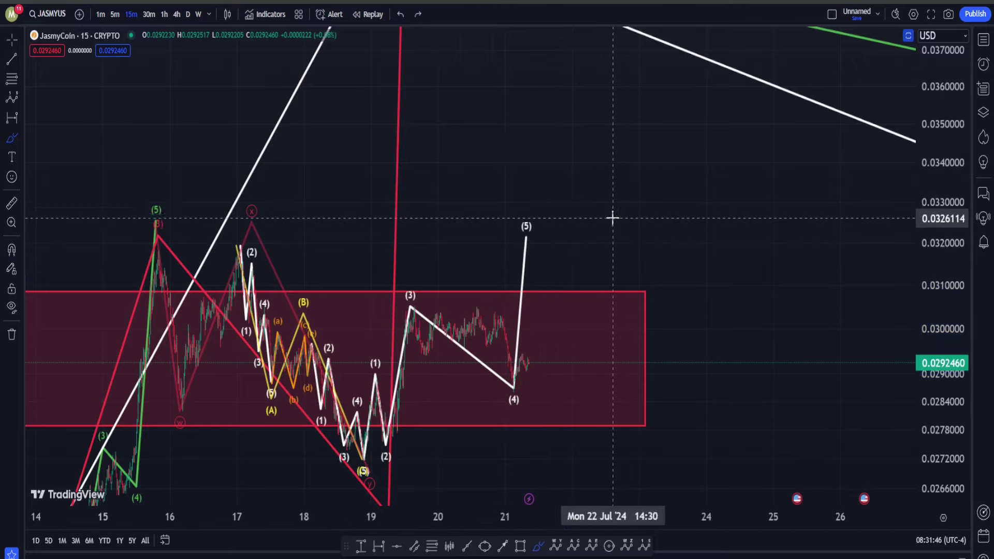
# Step: Extend the end of the upper red zone to 26 July 2024, 09:45
pyautogui.moveTo(497, 120); pyautogui.dragTo(585, 93)
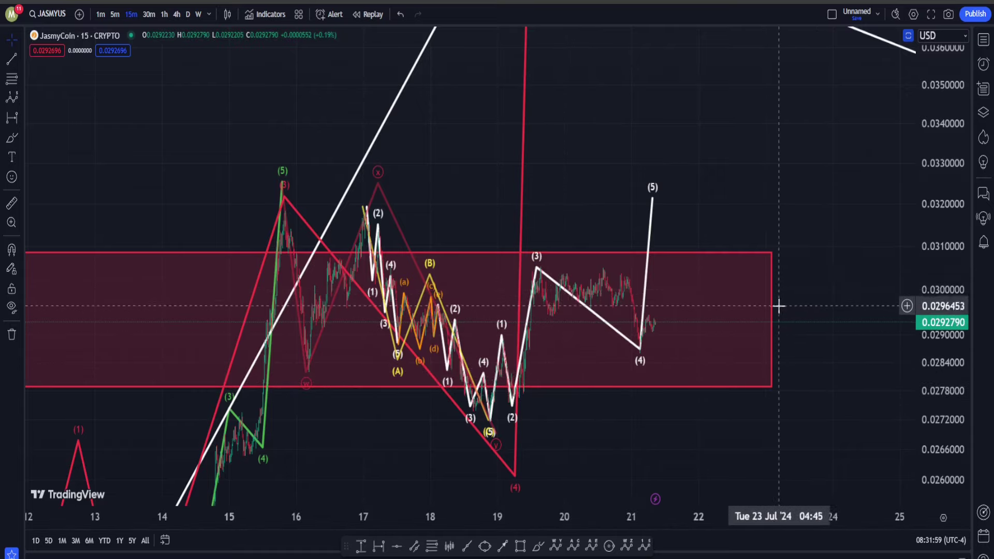
pyautogui.scroll(-6, 763, 317)
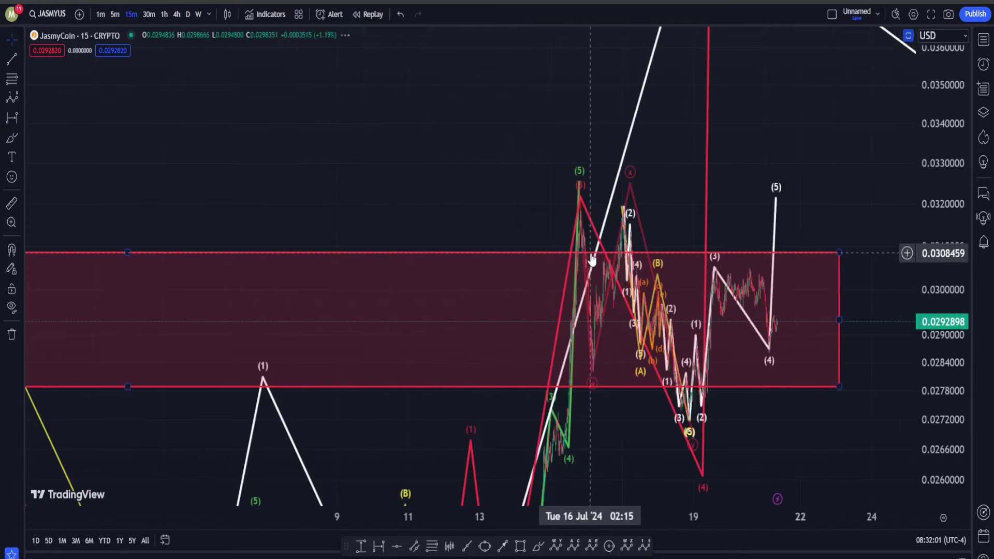
pyautogui.moveTo(933, 136); pyautogui.dragTo(932, 377)
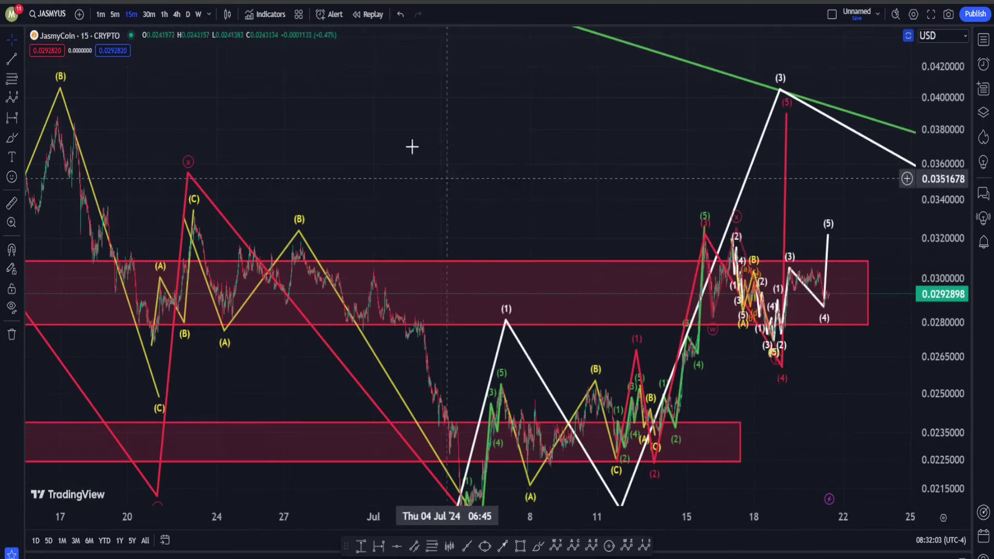
pyautogui.moveTo(416, 134); pyautogui.dragTo(691, 219)
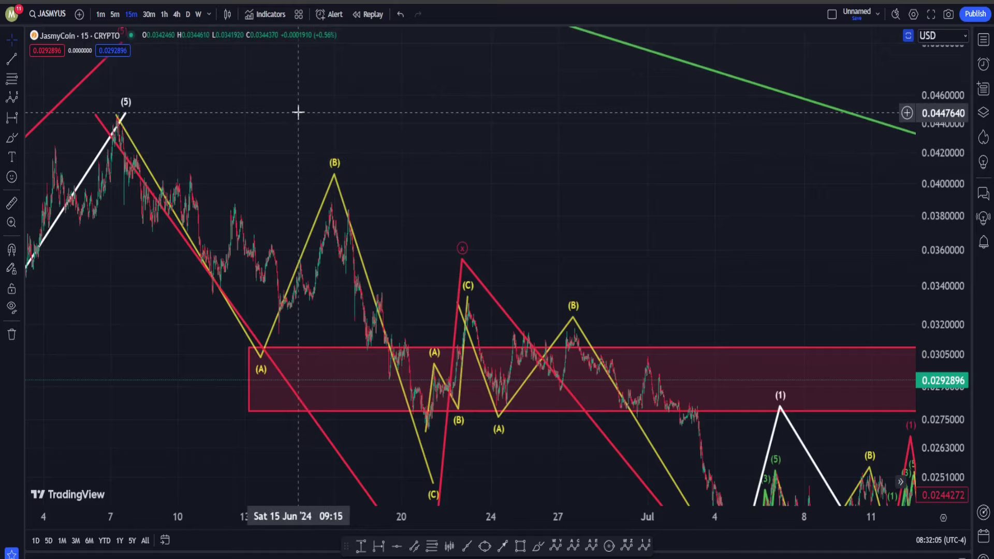
pyautogui.hscroll(8, 357, 215)
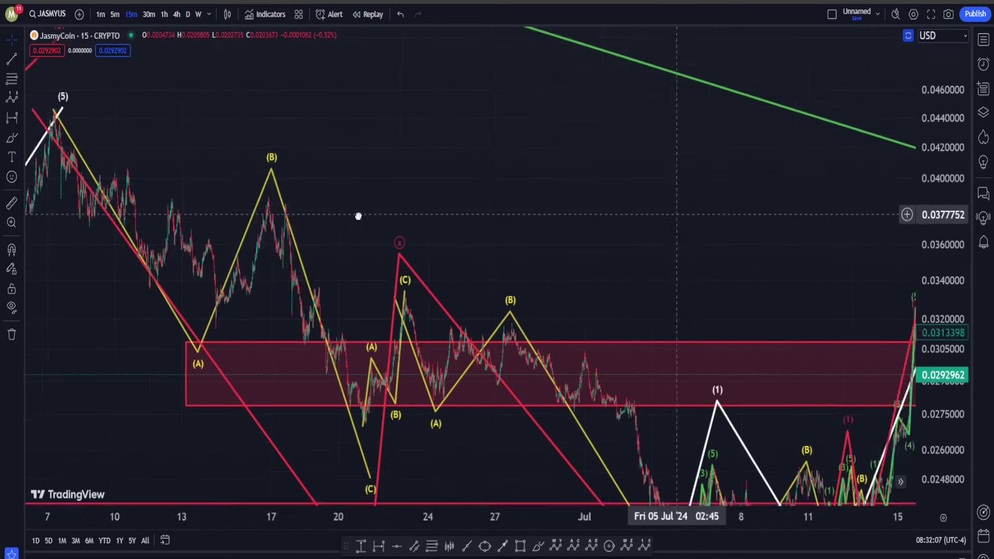
pyautogui.moveTo(365, 224); pyautogui.dragTo(275, 249)
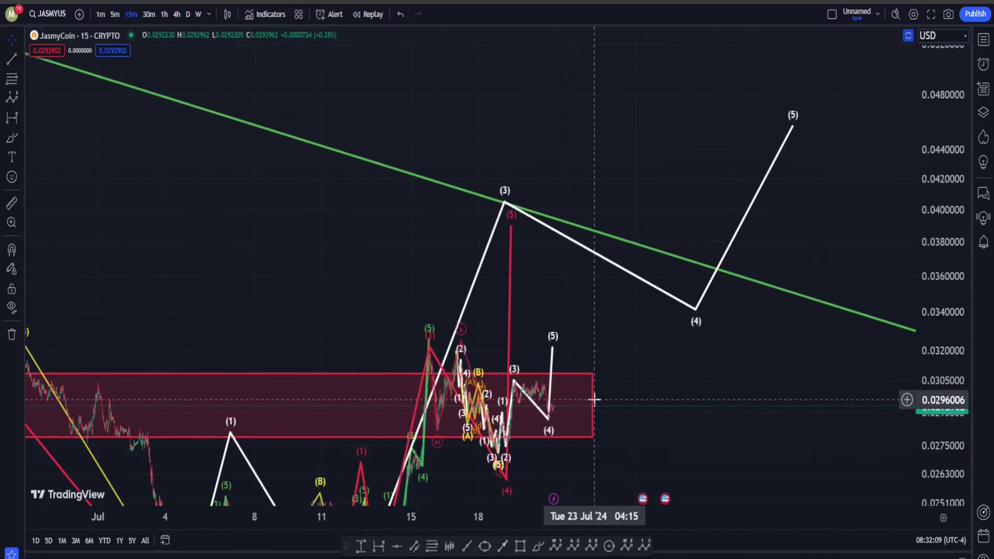
pyautogui.moveTo(592, 403); pyautogui.dragTo(667, 404)
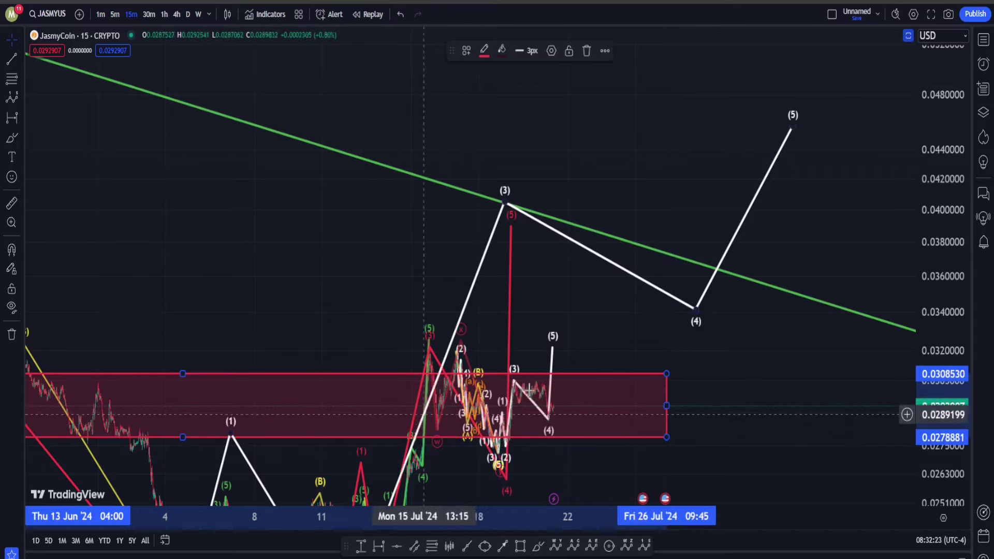
# Step: Brush a red path rising to about 0.0325, moving sideways above the zone and climbing to about 0.037, and circle it
pyautogui.click(542, 547)
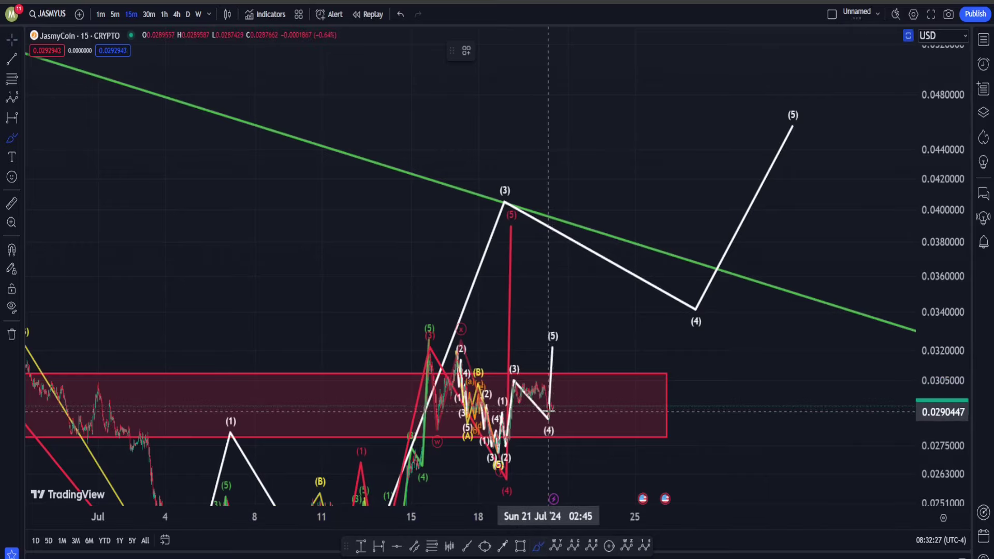
pyautogui.moveTo(548, 412)
pyautogui.mouseDown()
pyautogui.moveTo(571, 340)
pyautogui.moveTo(591, 380)
pyautogui.moveTo(649, 324)
pyautogui.moveTo(655, 254)
pyautogui.mouseUp()
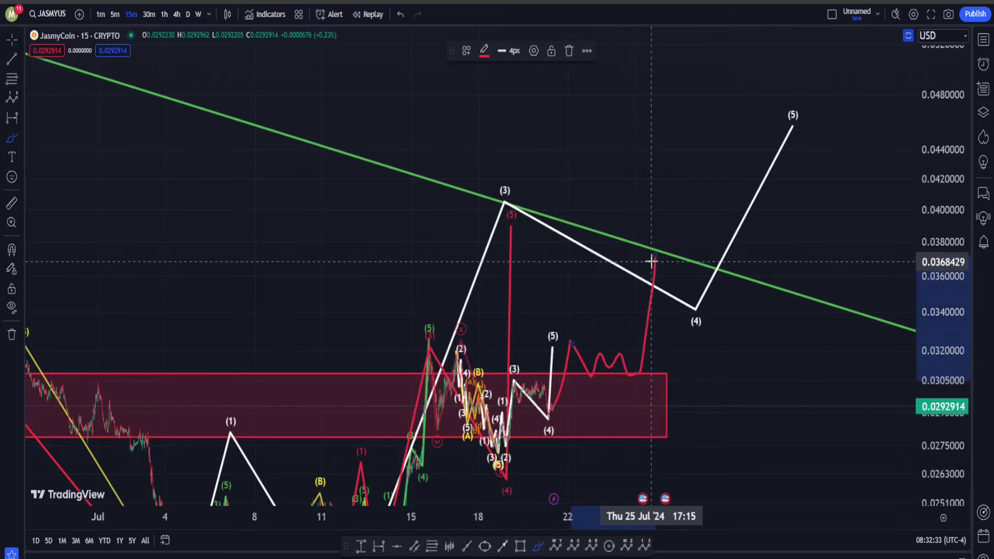
pyautogui.moveTo(688, 343)
pyautogui.mouseDown()
pyautogui.moveTo(577, 439)
pyautogui.moveTo(685, 239)
pyautogui.moveTo(648, 423)
pyautogui.mouseUp()
# Step: Undo the circle and all parts of the brushed projection, and leave the Brush tool
pyautogui.press('ctrl')
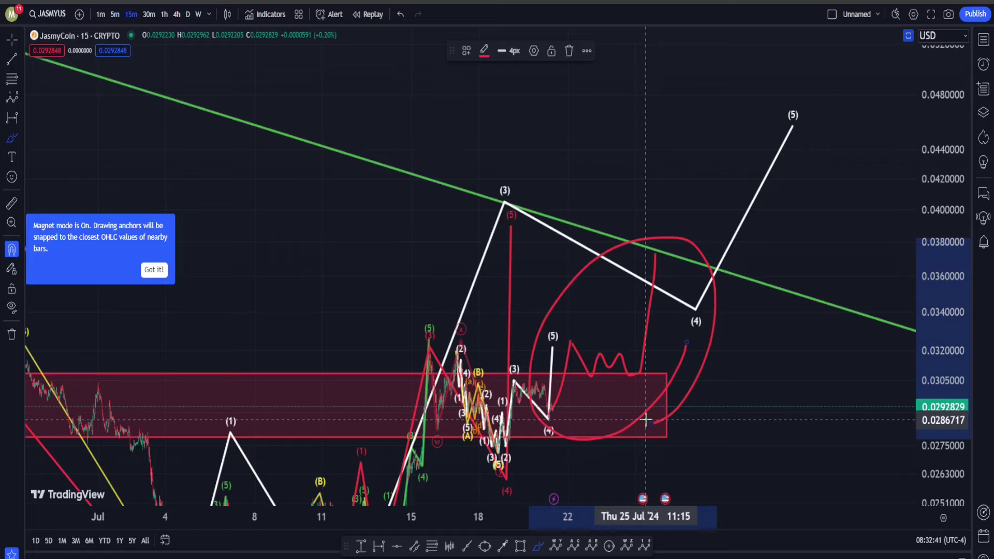
pyautogui.hotkey('ctrl', 'z')
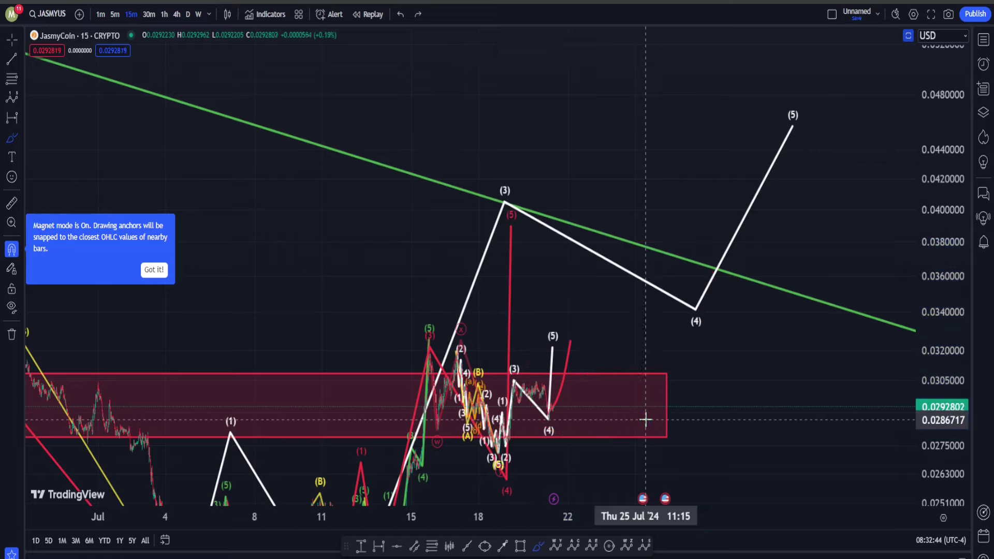
pyautogui.hotkey('ctrl', 'z')
pyautogui.press('Escape')
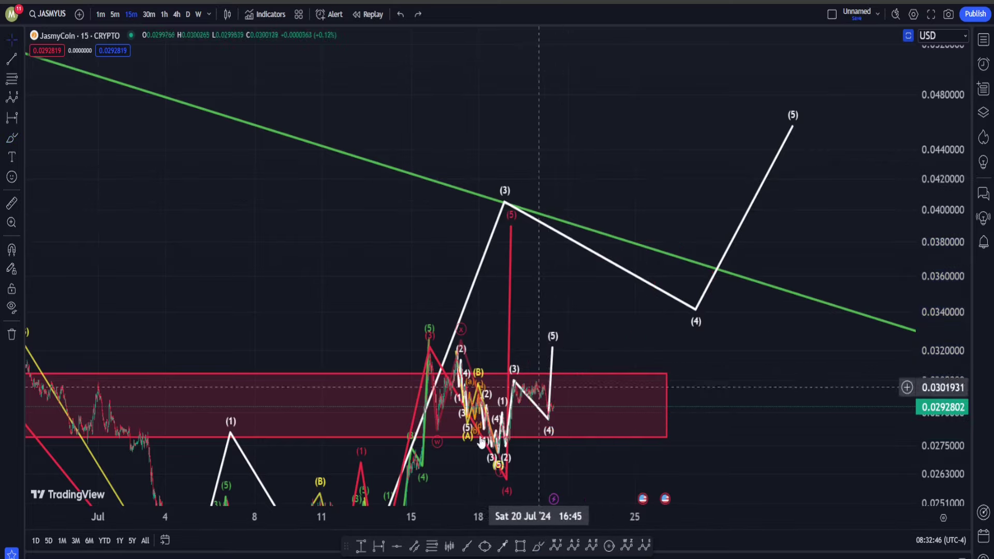
# Step: Switch the chart to the weekly timeframe and hide all drawings, keeping the candles and the MACD pane in view
pyautogui.doubleClick(945, 280)
pyautogui.click(197, 14)
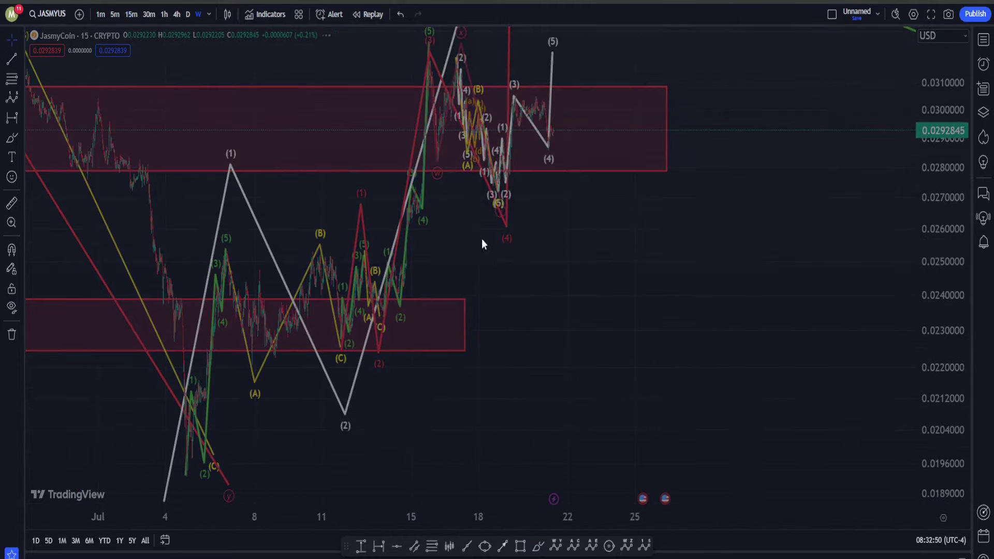
pyautogui.scroll(10, 315, 228)
pyautogui.scroll(10, 91, 224)
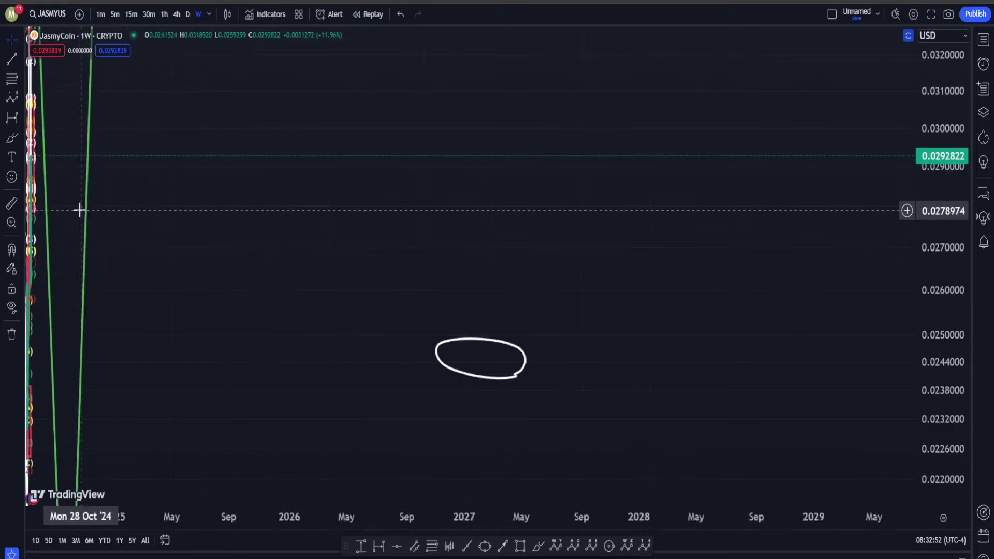
pyautogui.moveTo(204, 171); pyautogui.dragTo(674, 312)
pyautogui.click(9, 308)
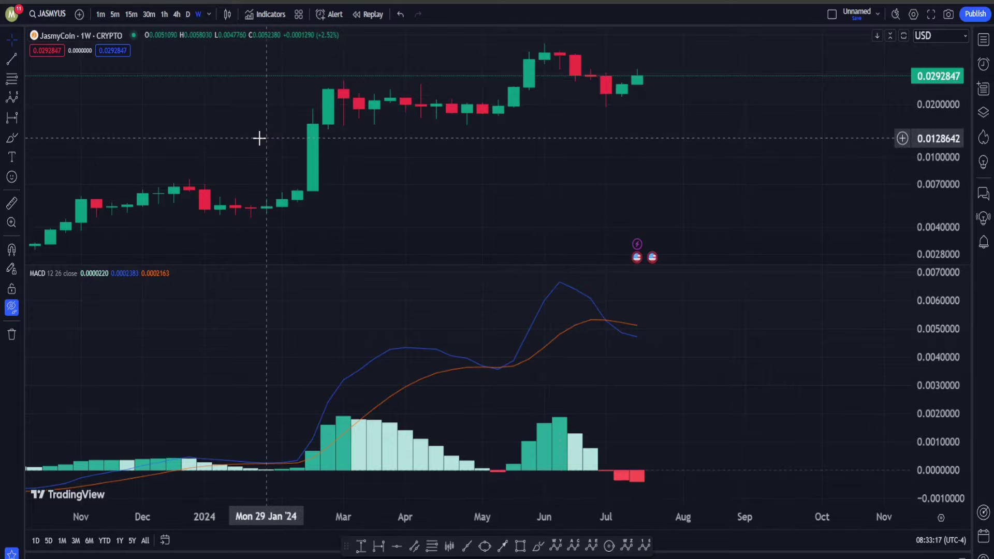
# Step: Show all drawings again and maximise the price pane with the weekly wave count back to 2022
pyautogui.click(12, 307)
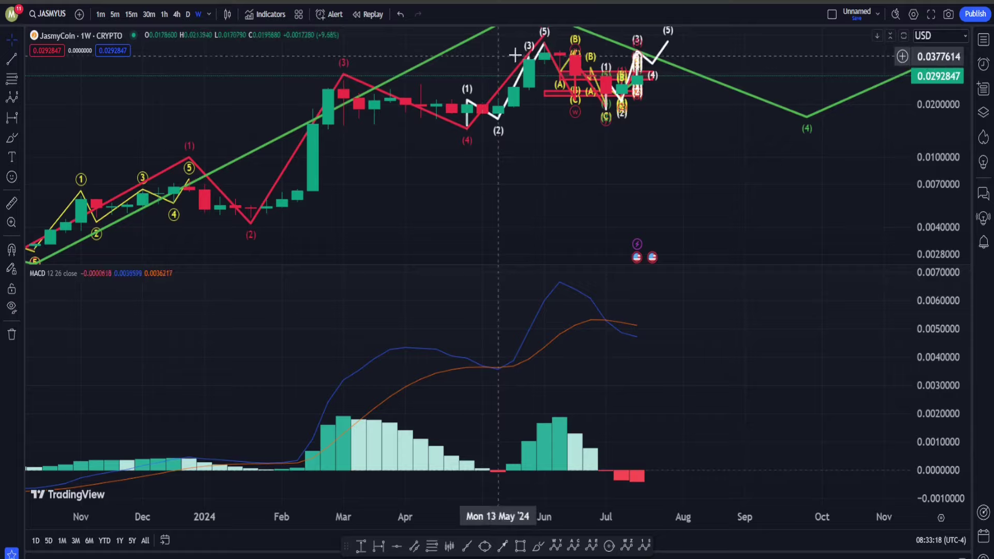
pyautogui.doubleClick(676, 173)
pyautogui.scroll(-8, 724, 186)
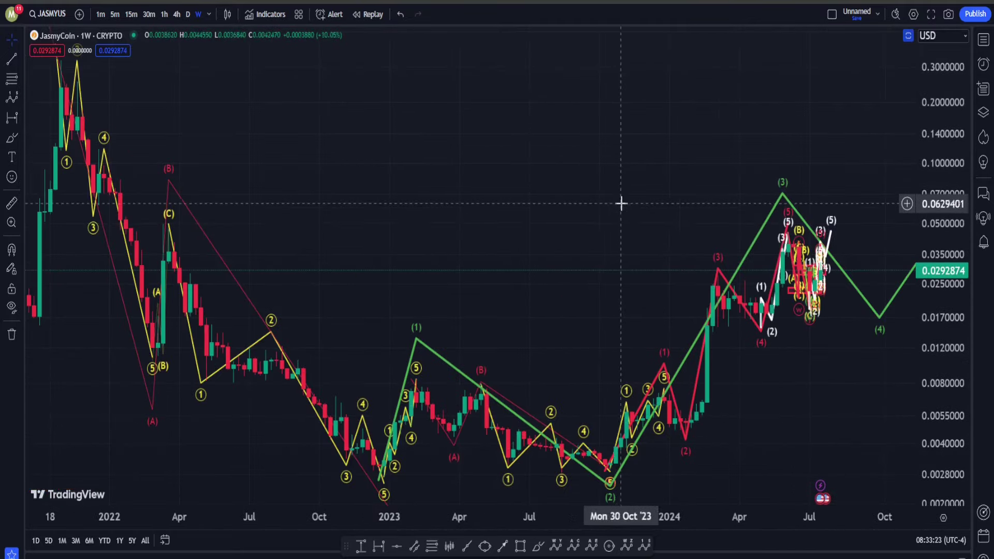
# Step: Brush a red weekly projection moving sideways between about 0.03 and 0.04 and climbing to about 0.092 by December 2024, and undo it
pyautogui.moveTo(603, 207); pyautogui.dragTo(419, 260)
pyautogui.moveTo(935, 225); pyautogui.dragTo(926, 303)
pyautogui.moveTo(807, 264); pyautogui.dragTo(702, 347)
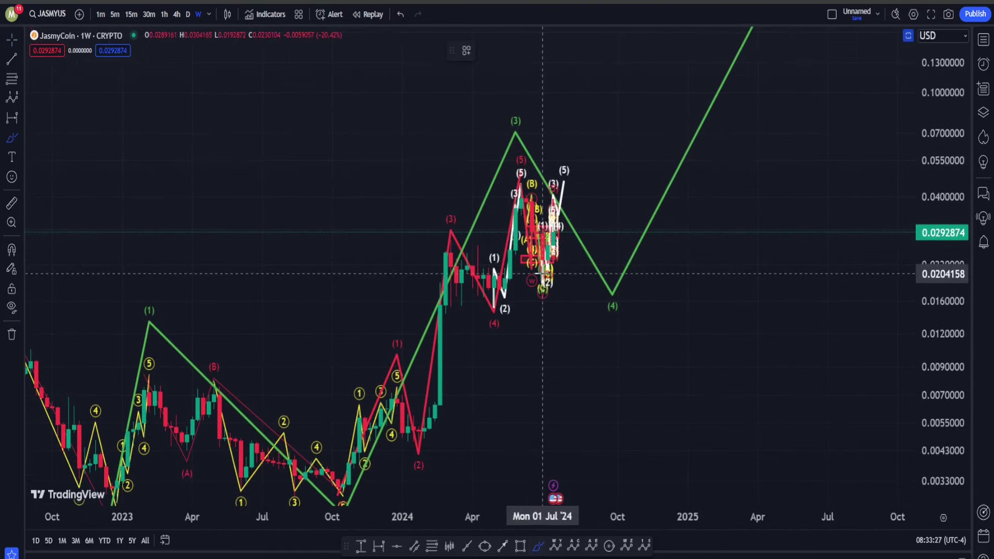
pyautogui.moveTo(561, 203)
pyautogui.mouseDown()
pyautogui.moveTo(572, 192)
pyautogui.moveTo(623, 200)
pyautogui.moveTo(676, 100)
pyautogui.mouseUp()
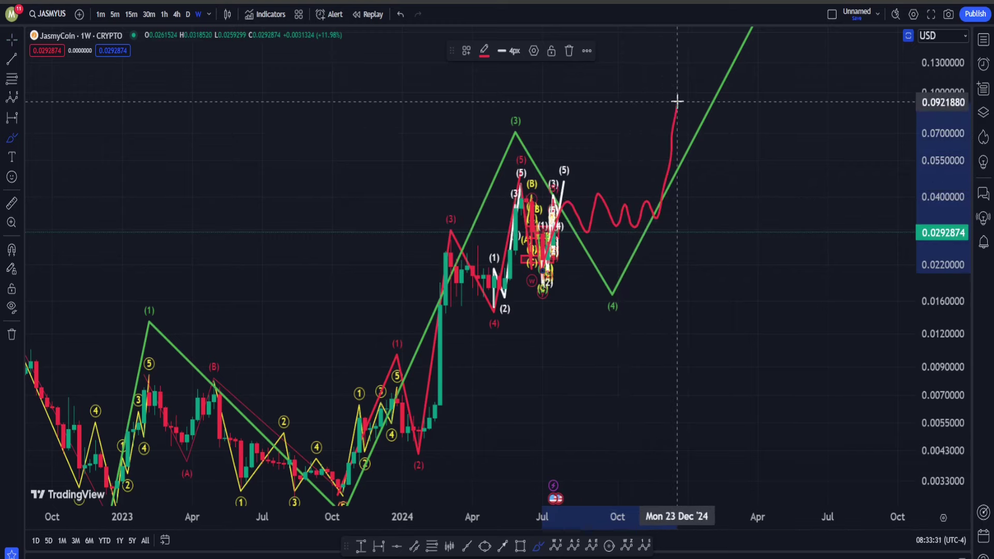
pyautogui.press('ctrl')
pyautogui.hotkey('ctrl', 'z')
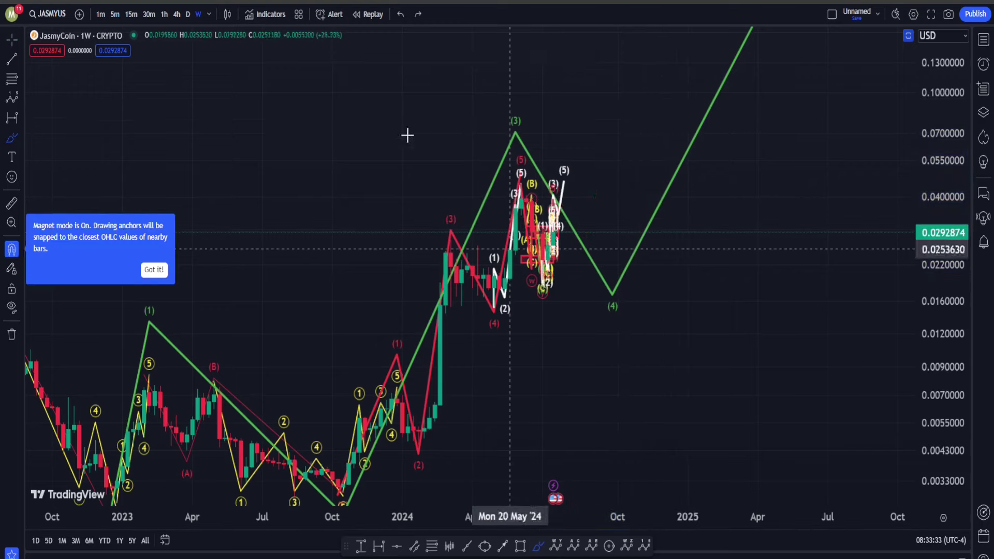
# Step: Restore the indicator panes and add the Stochastic RSI to the weekly chart below the MACD
pyautogui.doubleClick(313, 138)
pyautogui.click(265, 14)
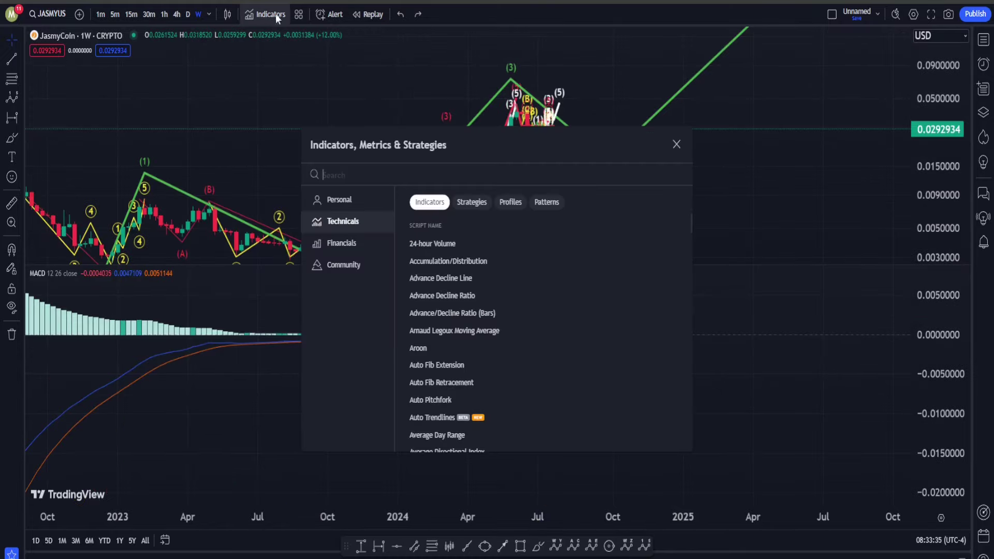
pyautogui.scroll(-20, 451, 340)
pyautogui.scroll(-10, 454, 340)
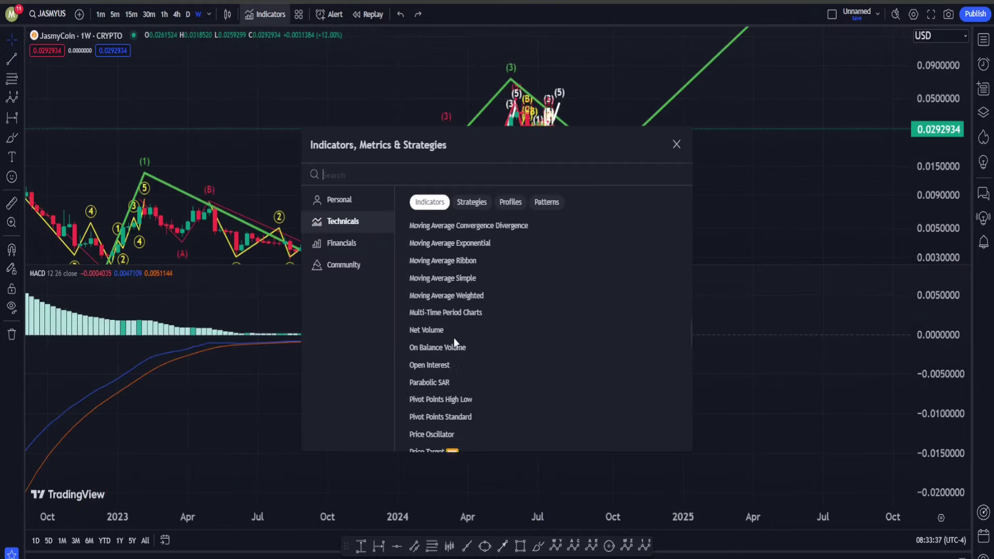
pyautogui.scroll(-1, 453, 342)
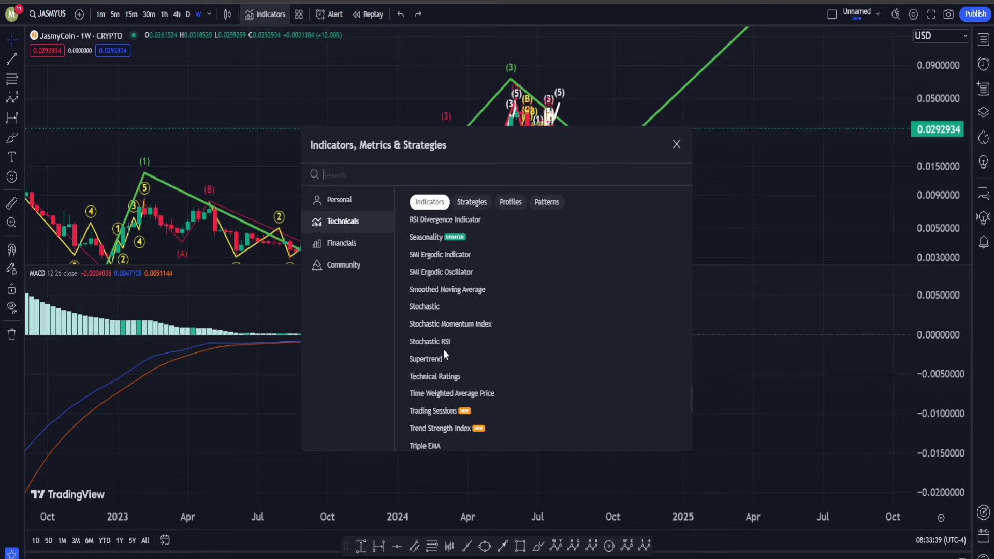
pyautogui.click(675, 144)
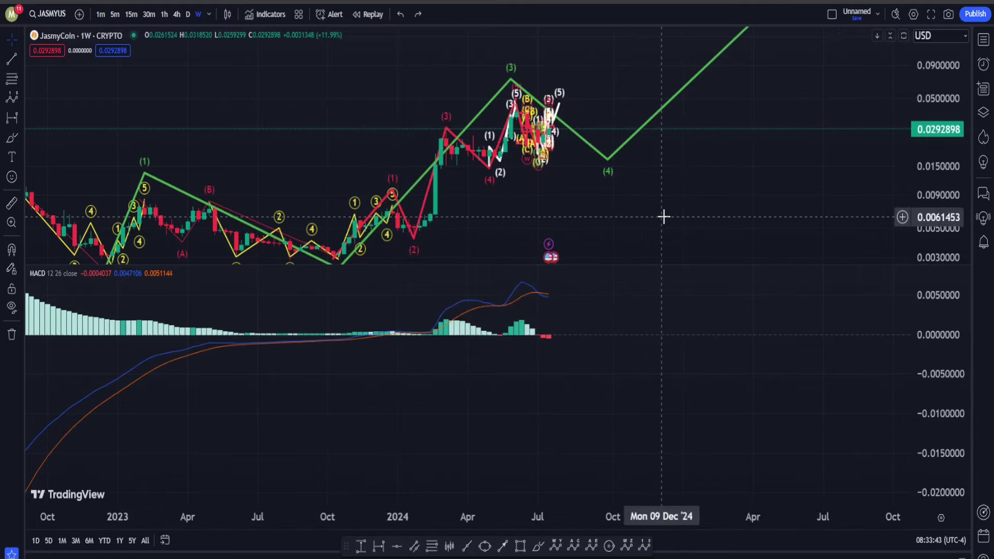
pyautogui.scroll(5, 512, 396)
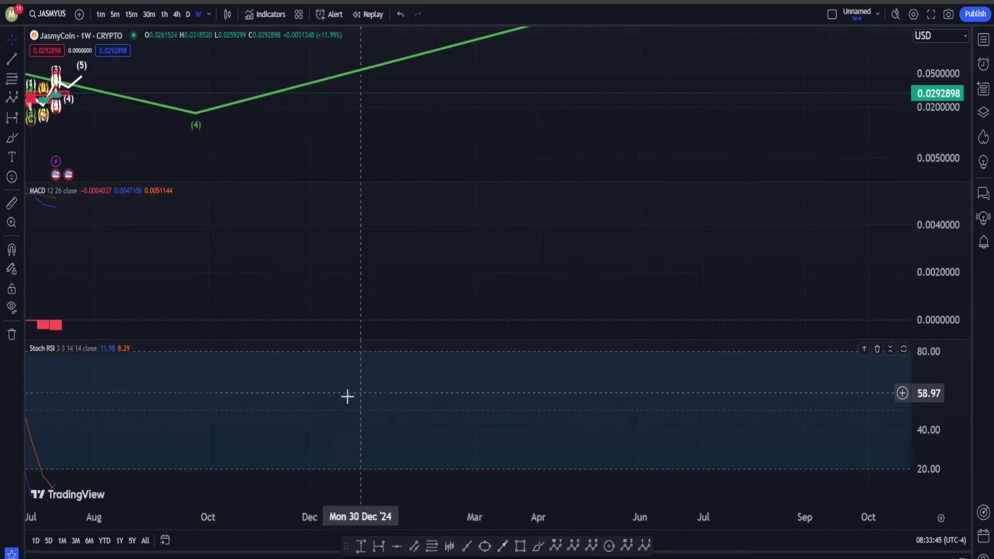
pyautogui.moveTo(274, 397); pyautogui.dragTo(691, 419)
pyautogui.moveTo(588, 418); pyautogui.dragTo(715, 417)
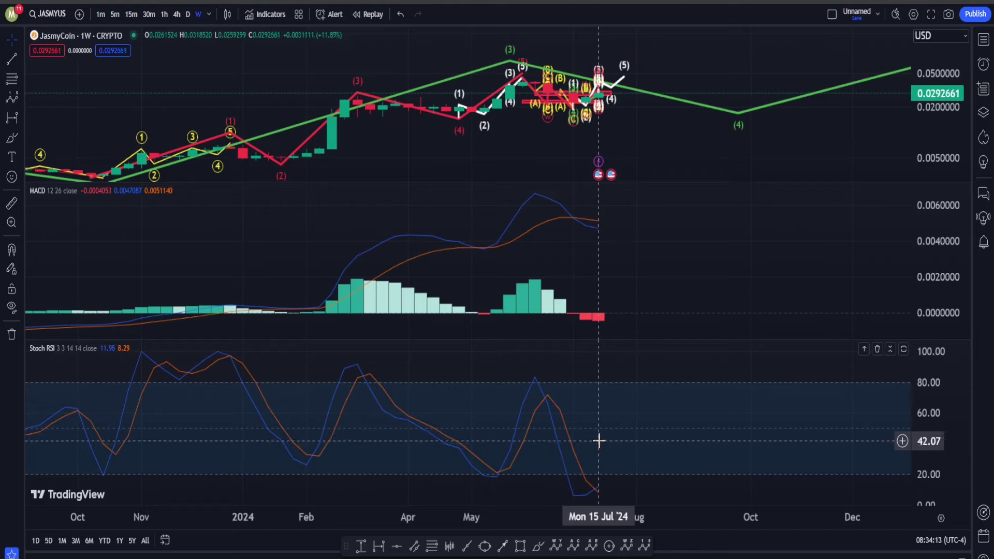
# Step: Switch the chart to the daily timeframe and maximise the price pane after checking the MACD and Stochastic RSI
pyautogui.click(187, 14)
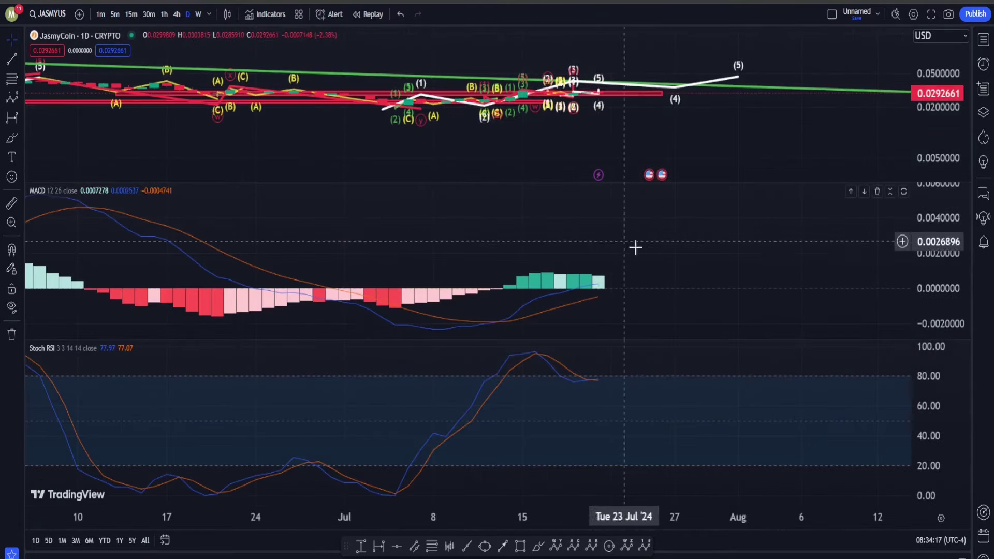
pyautogui.scroll(-1, 673, 271)
pyautogui.moveTo(800, 399); pyautogui.dragTo(642, 451)
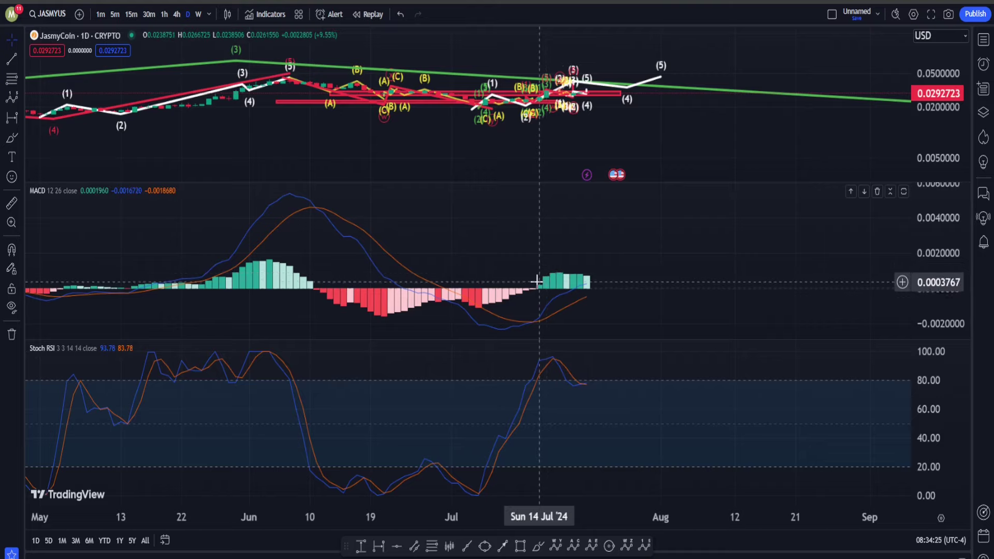
pyautogui.doubleClick(706, 123)
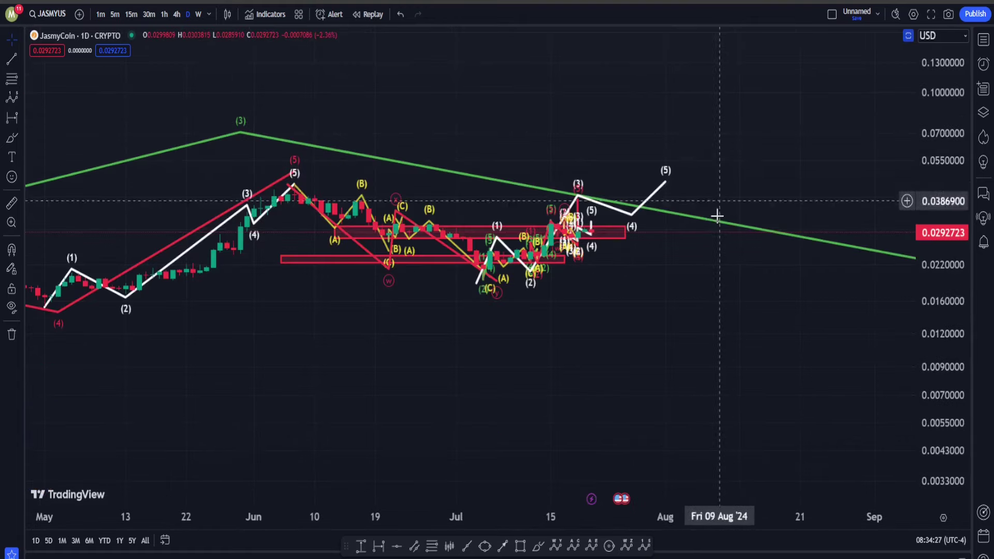
# Step: Brush a short red arc from the latest daily candle down to about 0.027 and delete it
pyautogui.click(538, 546)
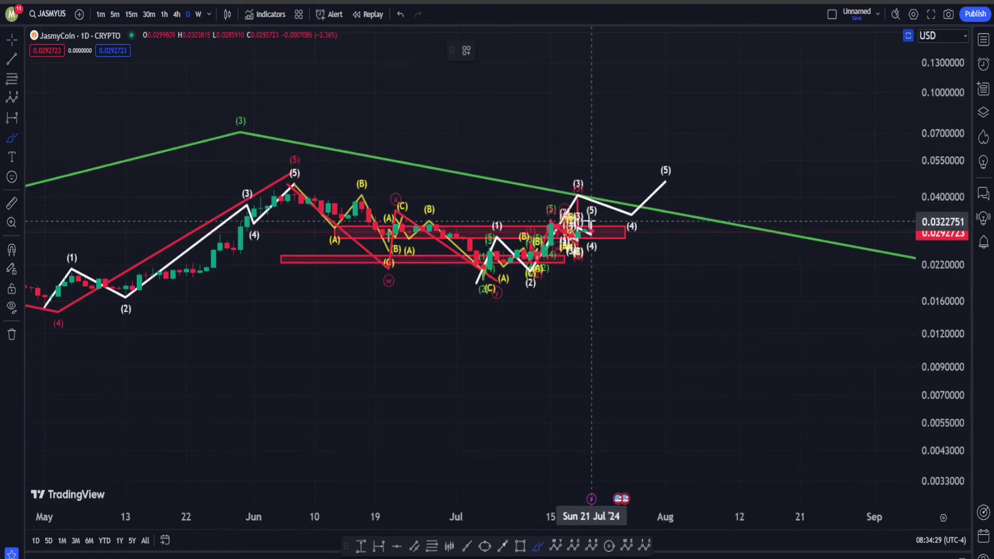
pyautogui.moveTo(591, 225); pyautogui.dragTo(604, 241)
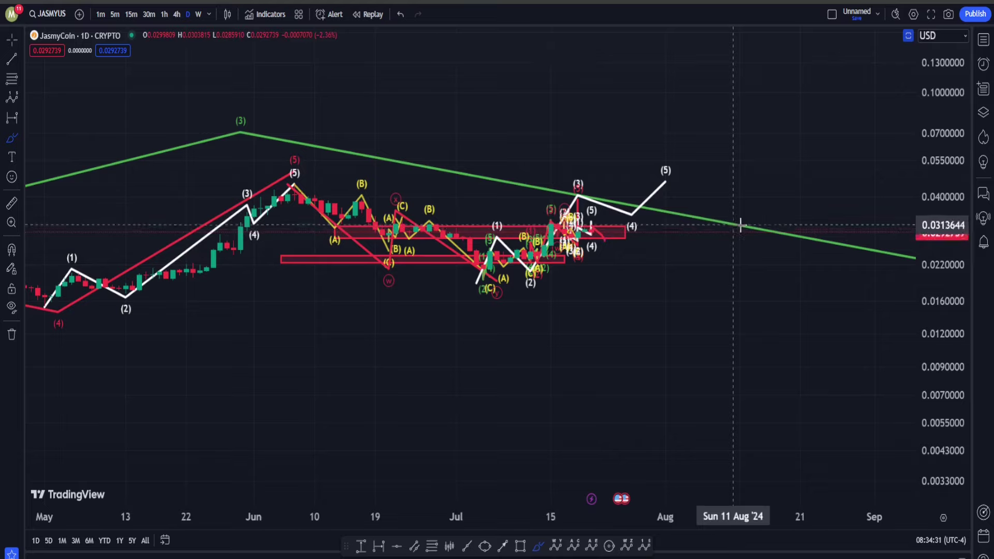
pyautogui.press('Escape')
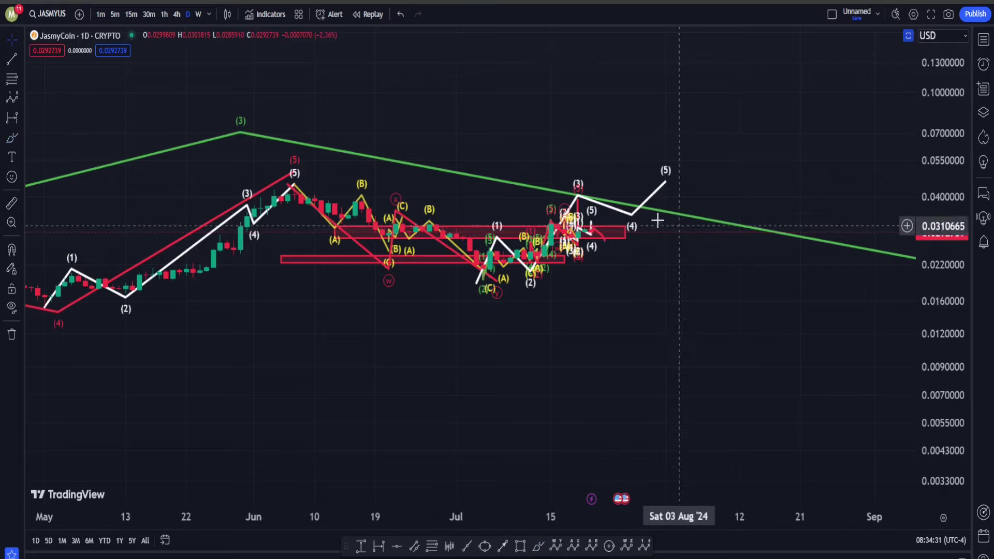
pyautogui.doubleClick(601, 235)
pyautogui.press('Delete')
# Step: Fit the price scale to the daily candles, hide all drawings to view the bare price action, and show them again
pyautogui.doubleClick(945, 206)
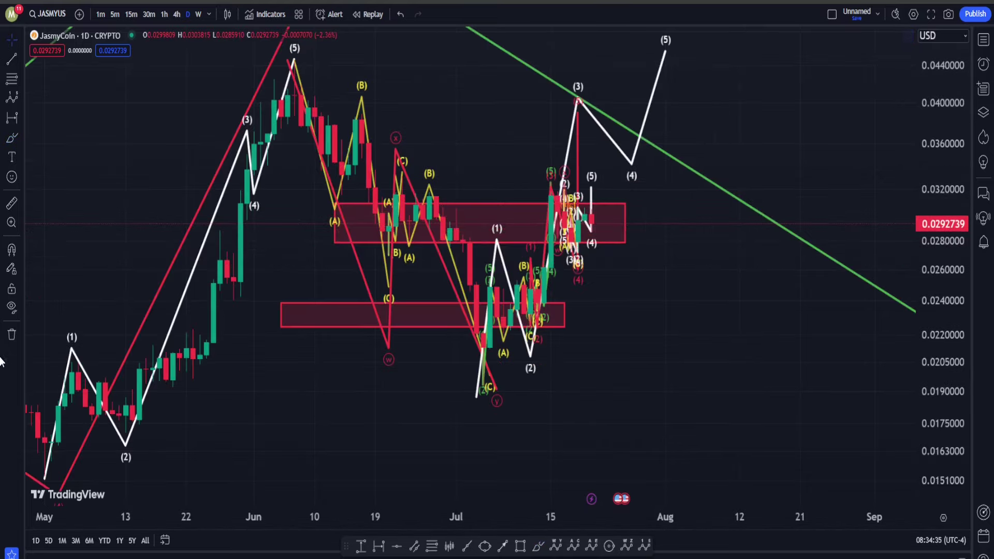
pyautogui.click(12, 306)
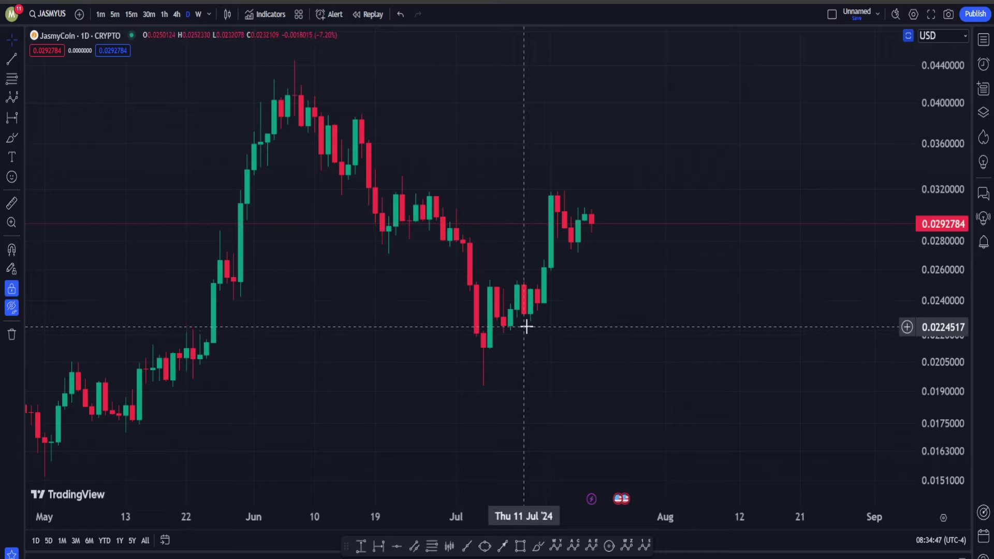
pyautogui.click(12, 308)
# Step: Brush a red path dipping to about 0.028 at the zone's lower edge and climbing to about 0.039, and undo it
pyautogui.click(538, 545)
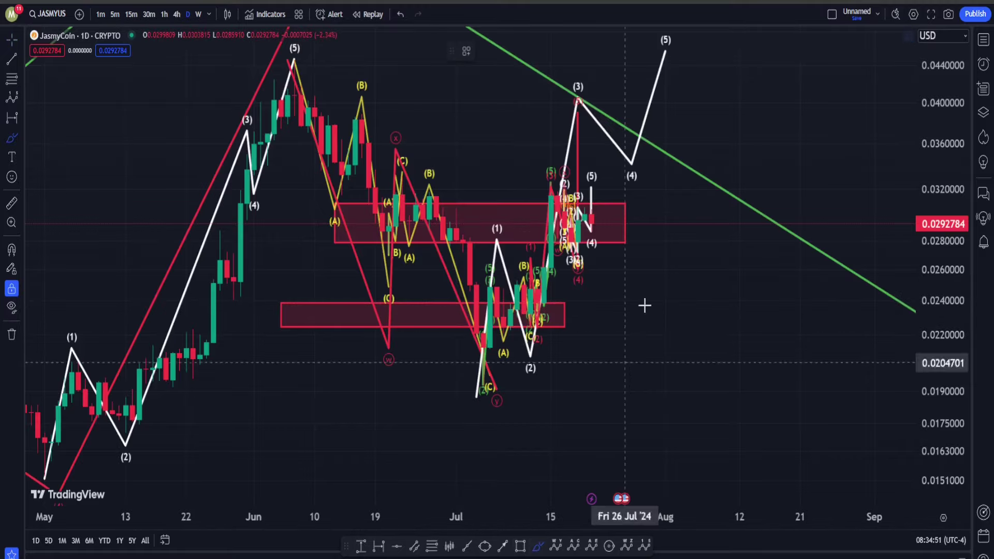
pyautogui.moveTo(591, 217)
pyautogui.mouseDown()
pyautogui.moveTo(618, 245)
pyautogui.moveTo(652, 109)
pyautogui.mouseUp()
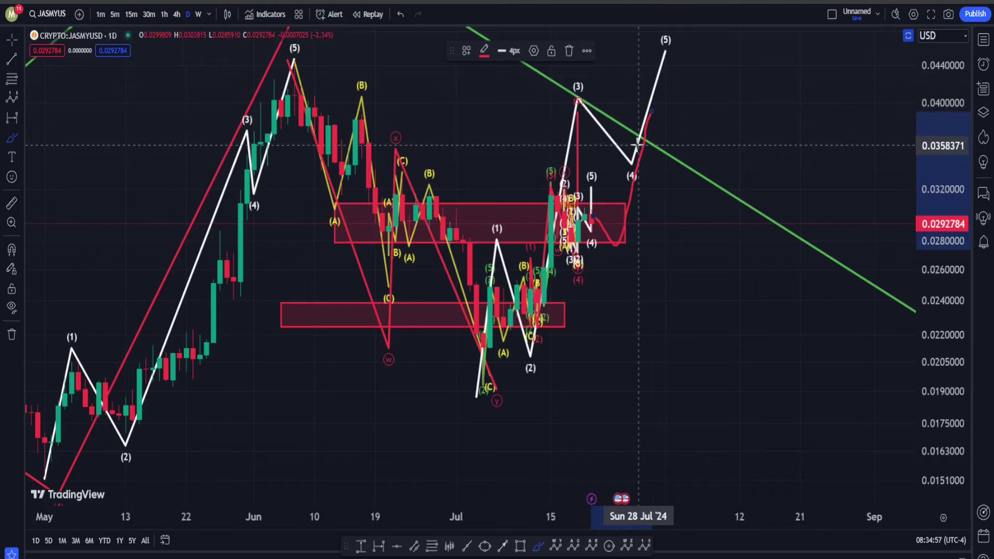
pyautogui.hotkey('ctrl', 'z')
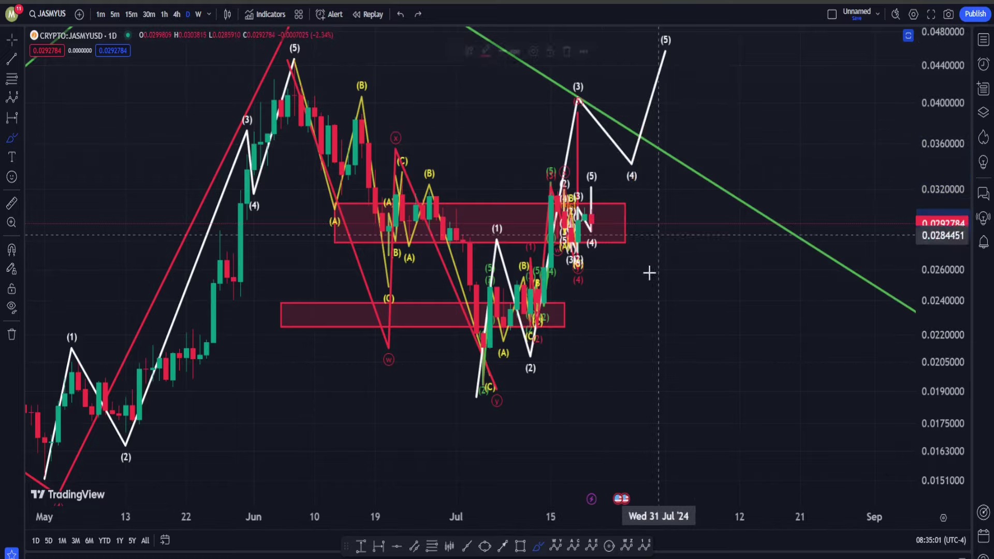
pyautogui.hotkey('ctrl', 'y')
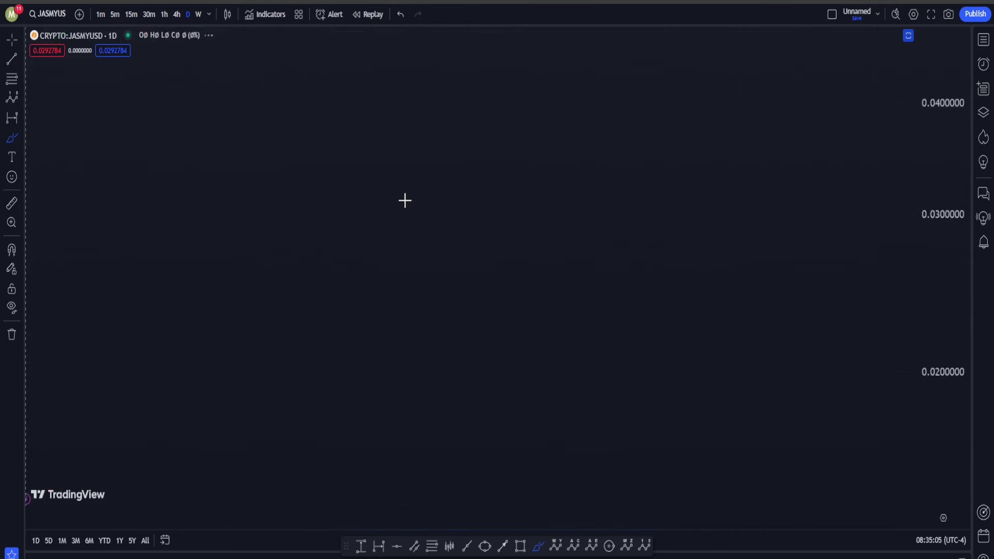
pyautogui.hotkey('ctrl', 'z')
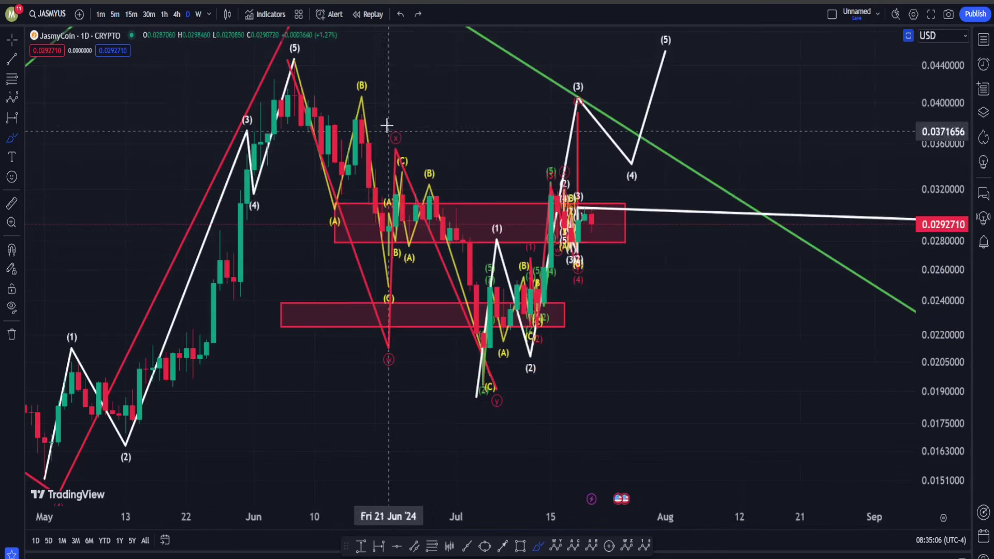
# Step: Leave the Brush tool and delete the small white wave count whose line stretches across the chart from about 0.0305
pyautogui.press('Escape')
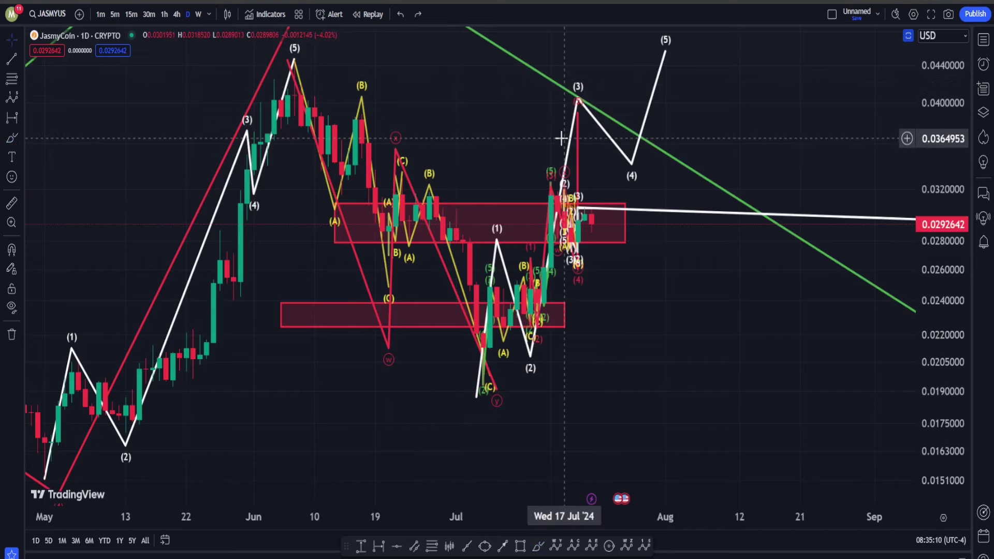
pyautogui.click(642, 212)
pyautogui.press('Delete')
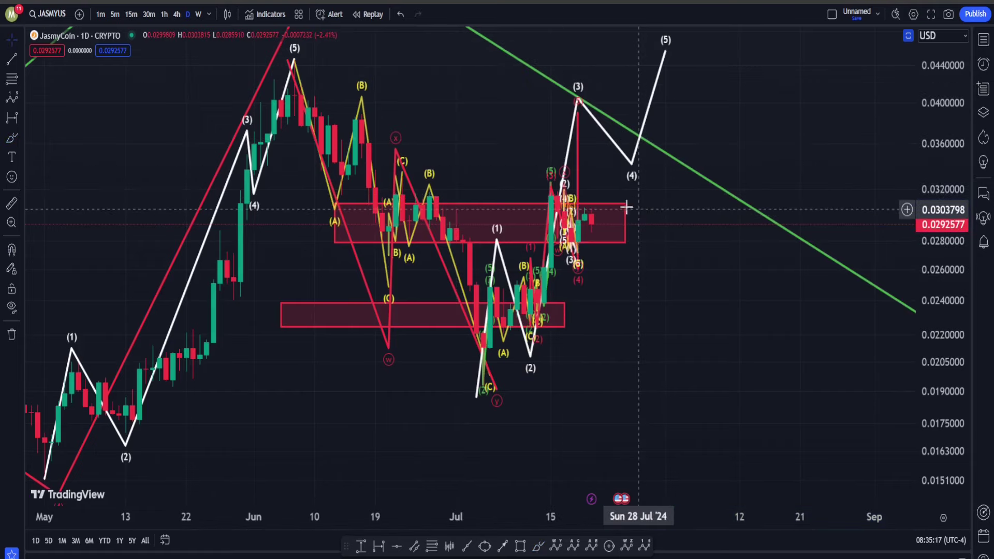
pyautogui.scroll(6, 483, 195)
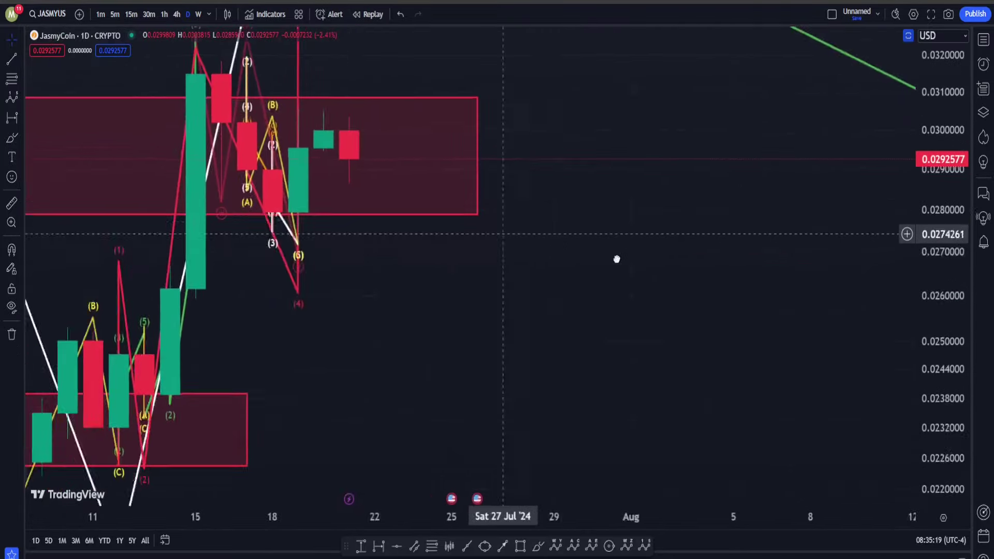
pyautogui.moveTo(833, 229); pyautogui.dragTo(689, 403)
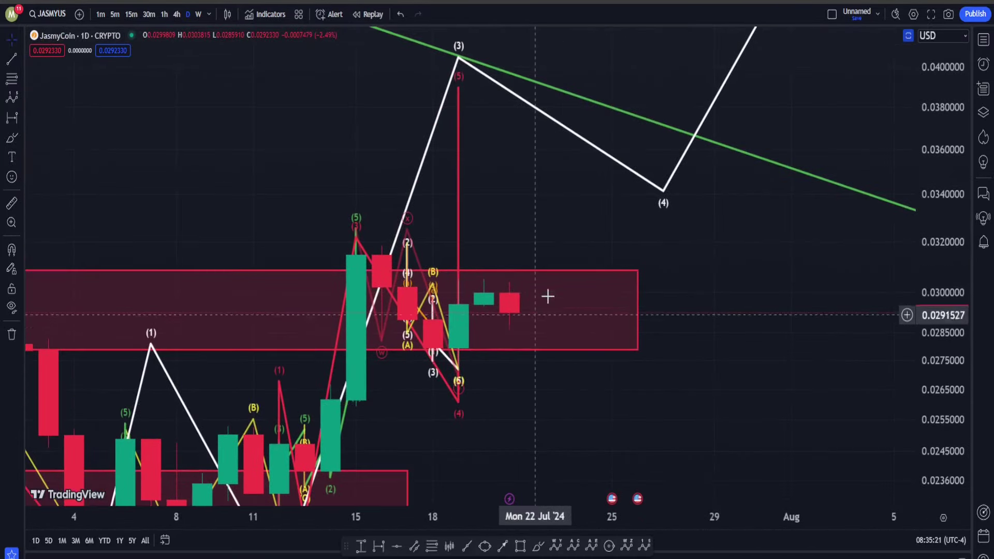